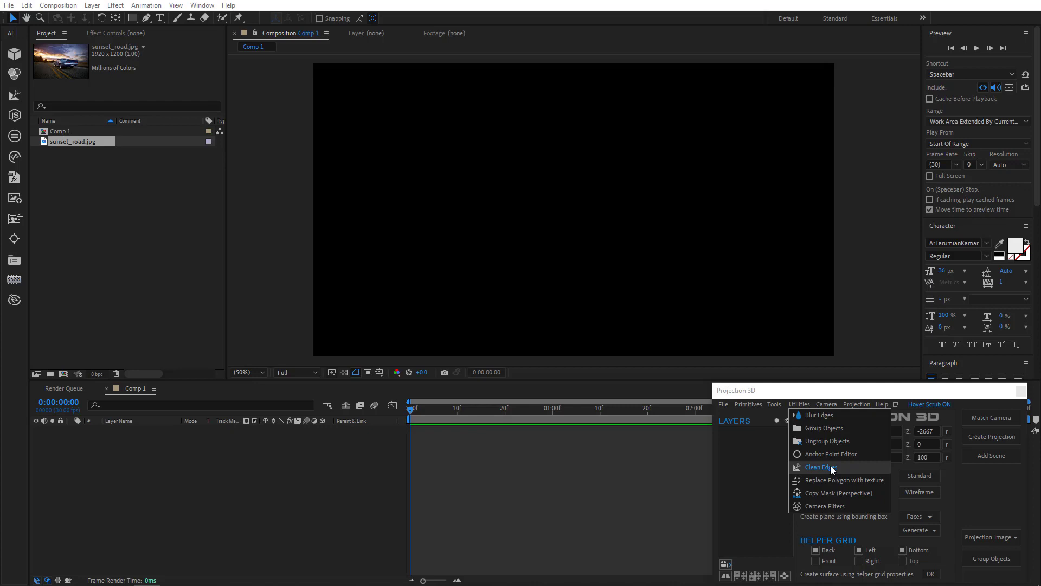
Add sunset_road.jpg to Comp 1 and create a matching camera with a helper grid for it
click(597, 483)
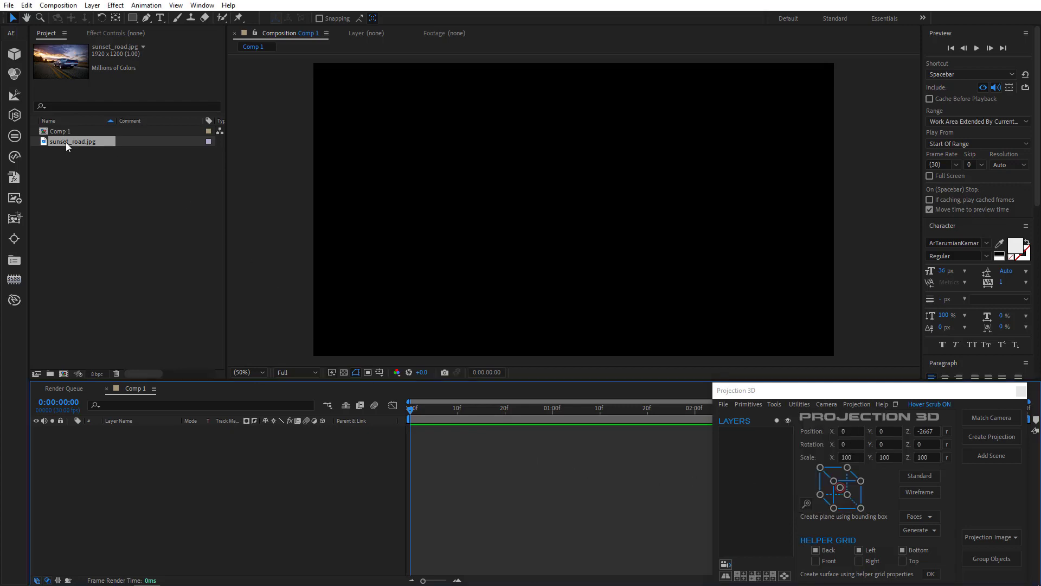
drag(66, 142, 129, 470)
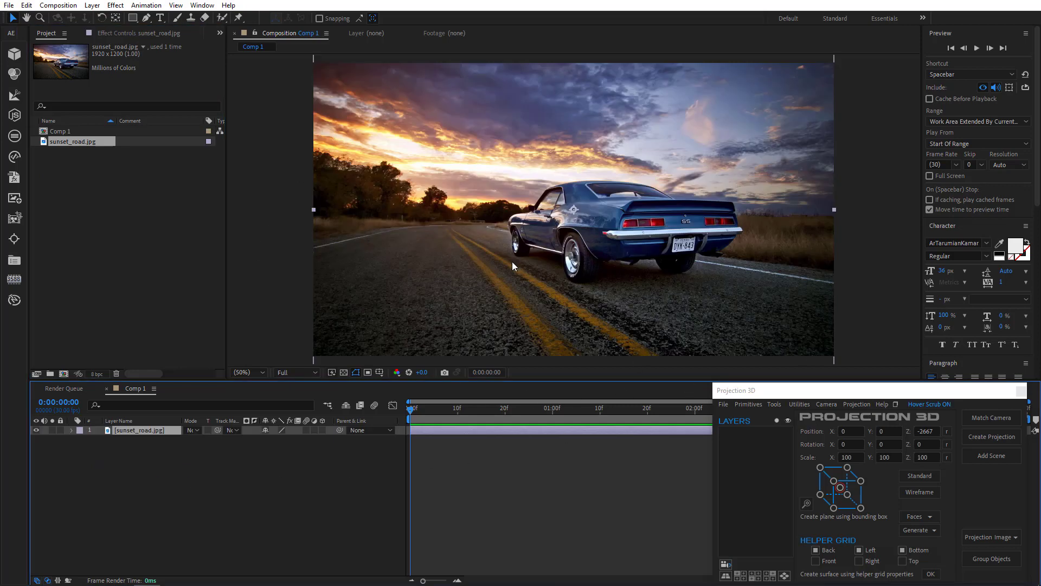
click(997, 415)
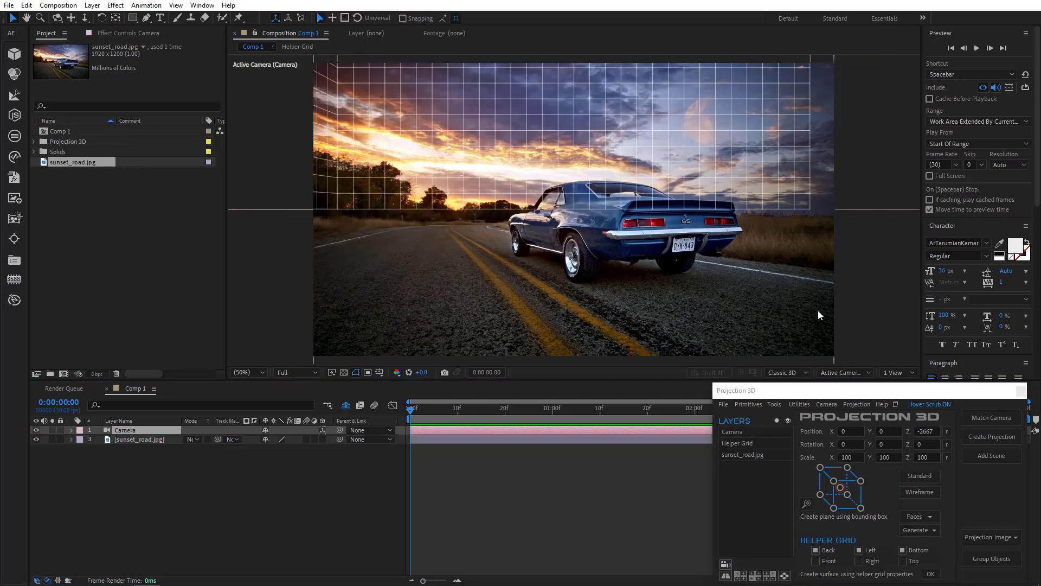
Set the camera's lens preset to 24mm and align the helper grid with the road's perspective in the photo
drag(579, 192, 562, 227)
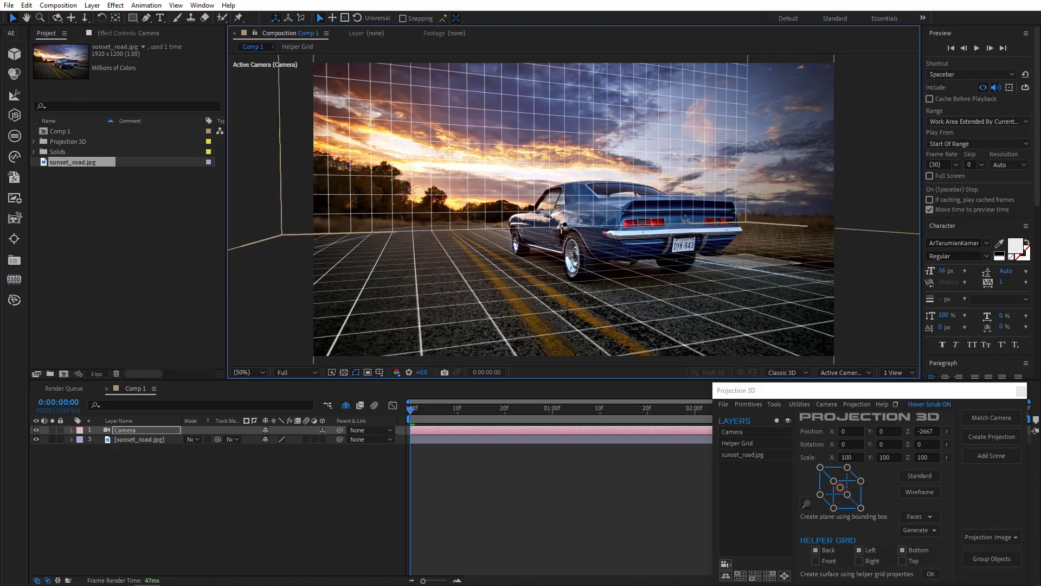
double_click(143, 428)
click(311, 165)
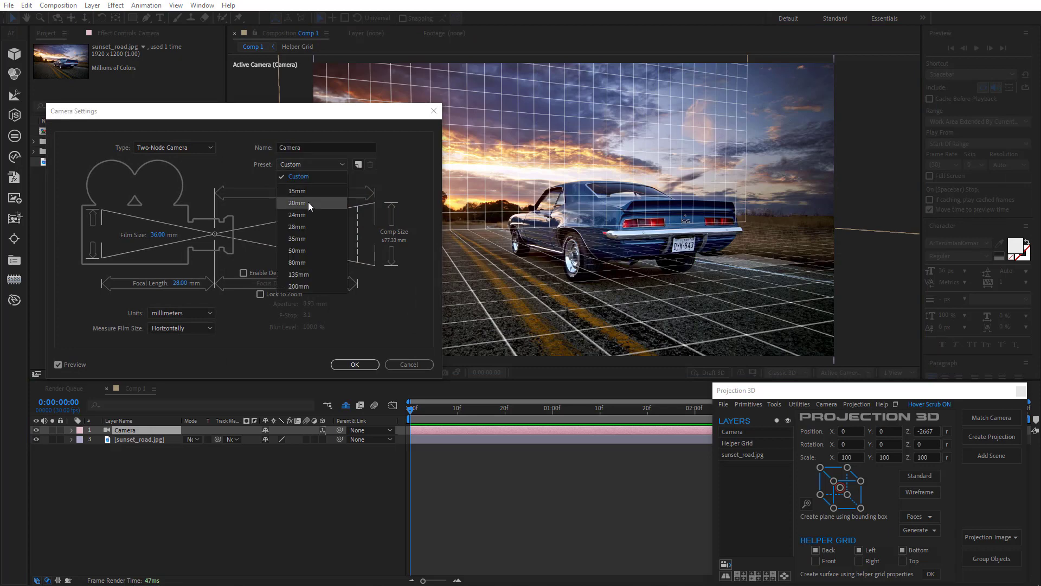
click(298, 214)
click(355, 364)
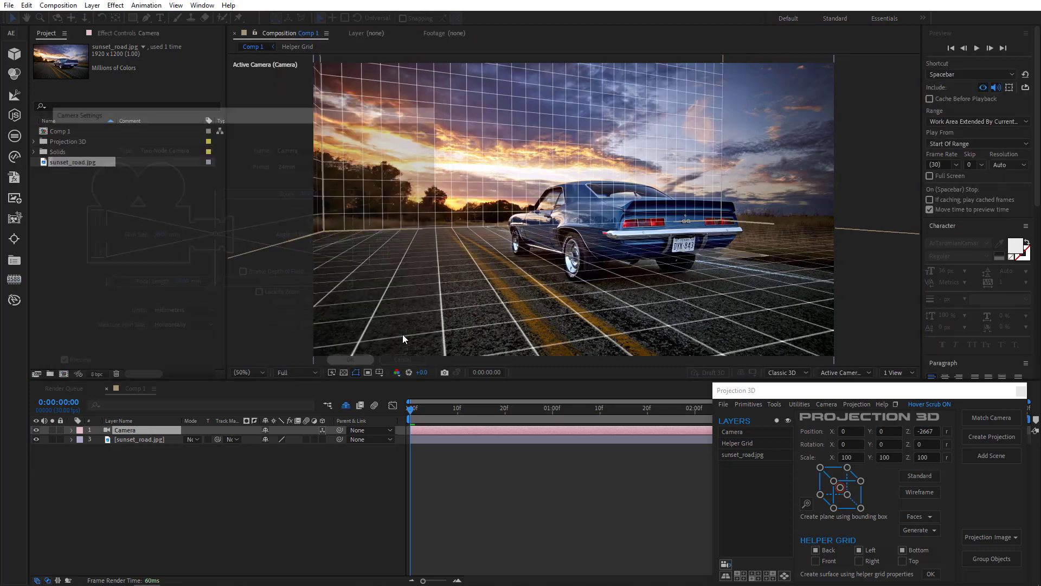
drag(598, 253, 594, 339)
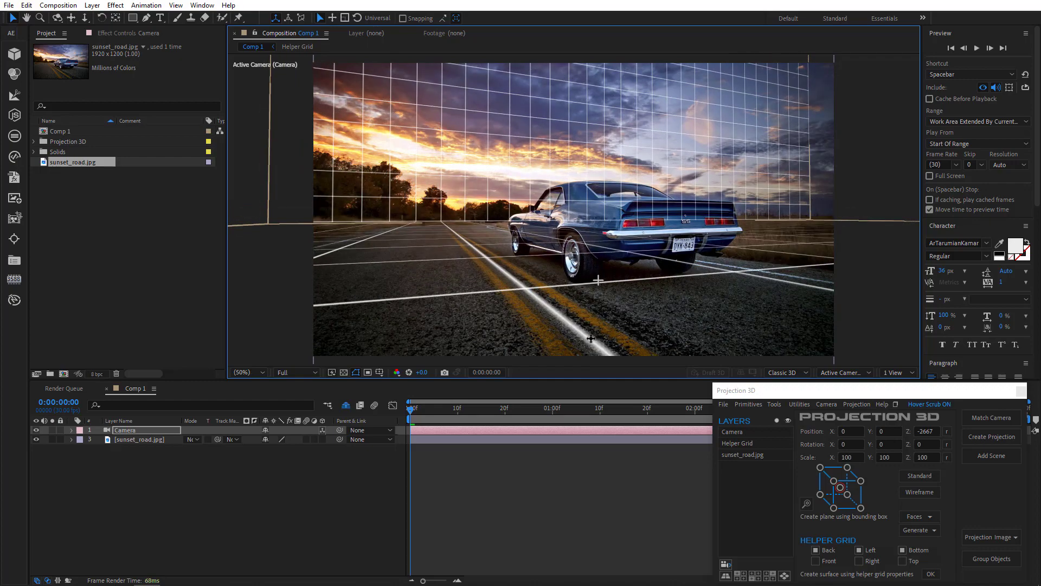
mouse_move(528, 314)
alt+mouse_down()
mouse_move(568, 322)
mouse_move(533, 321)
alt+mouse_up()
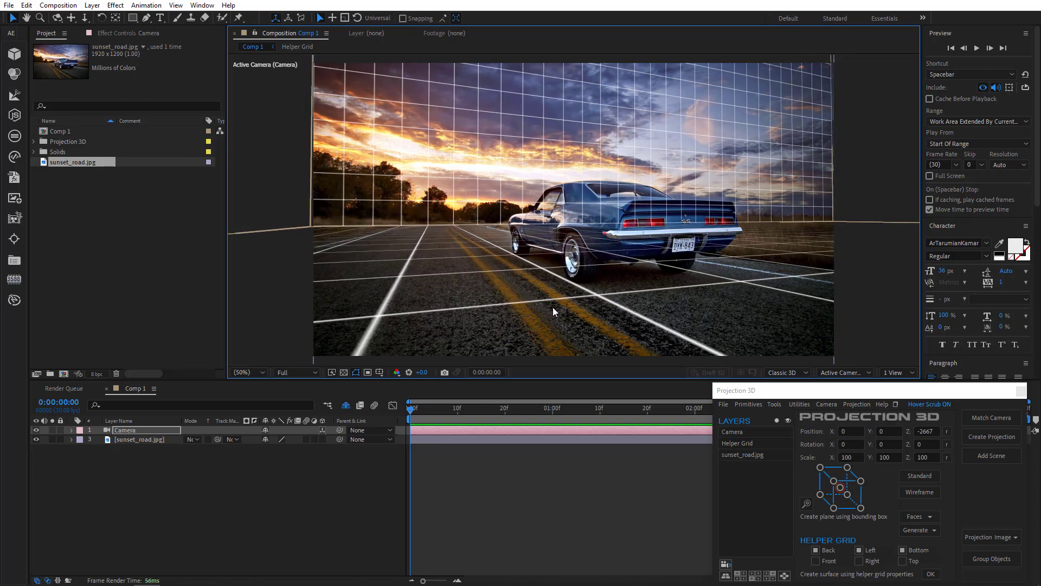
Create a projection named Car with 2 scenes from the Camera and sunset_road.jpg layers
drag(129, 471, 160, 431)
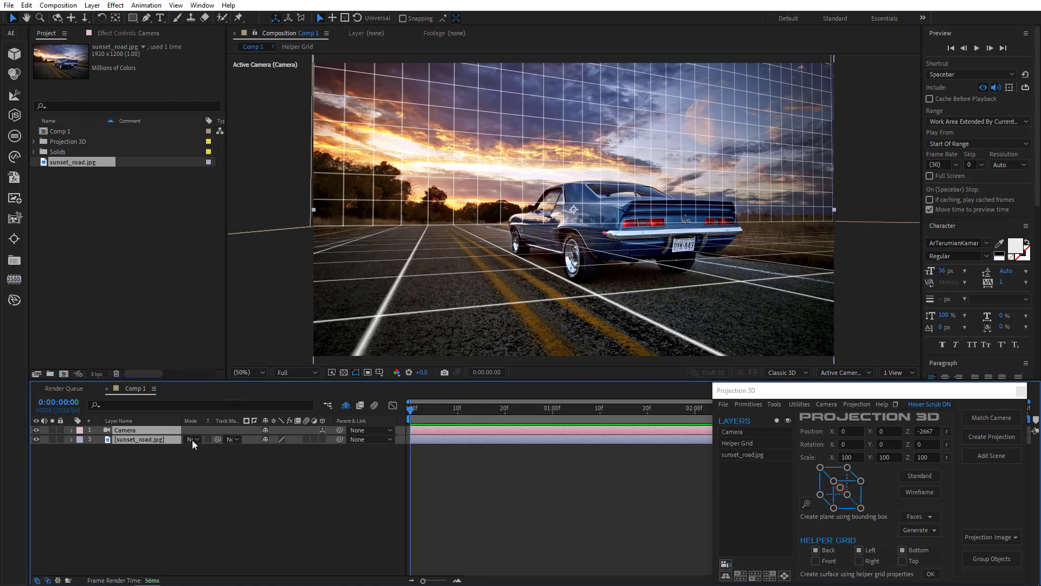
click(984, 440)
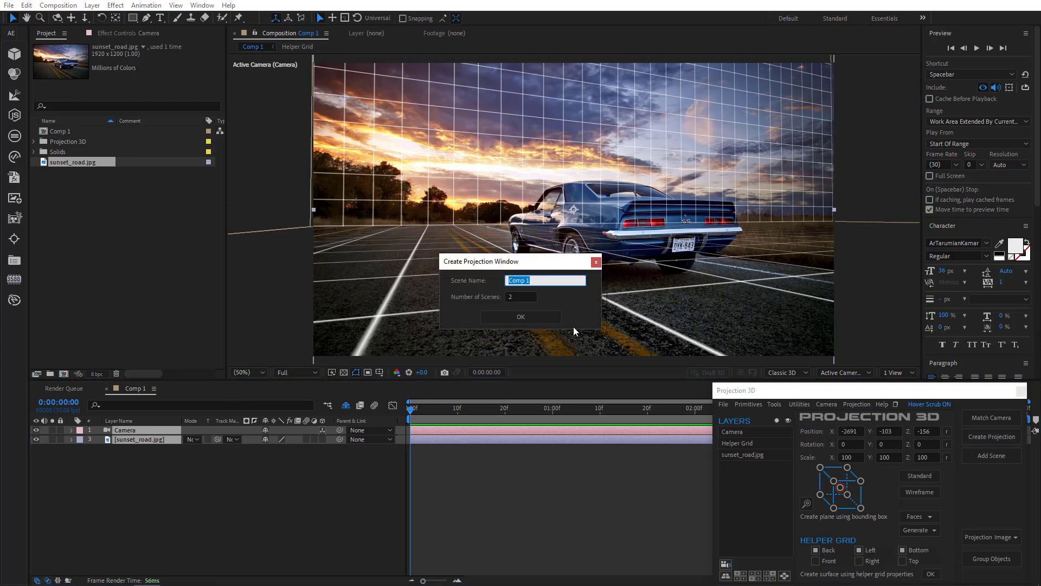
text(Car)
click(526, 320)
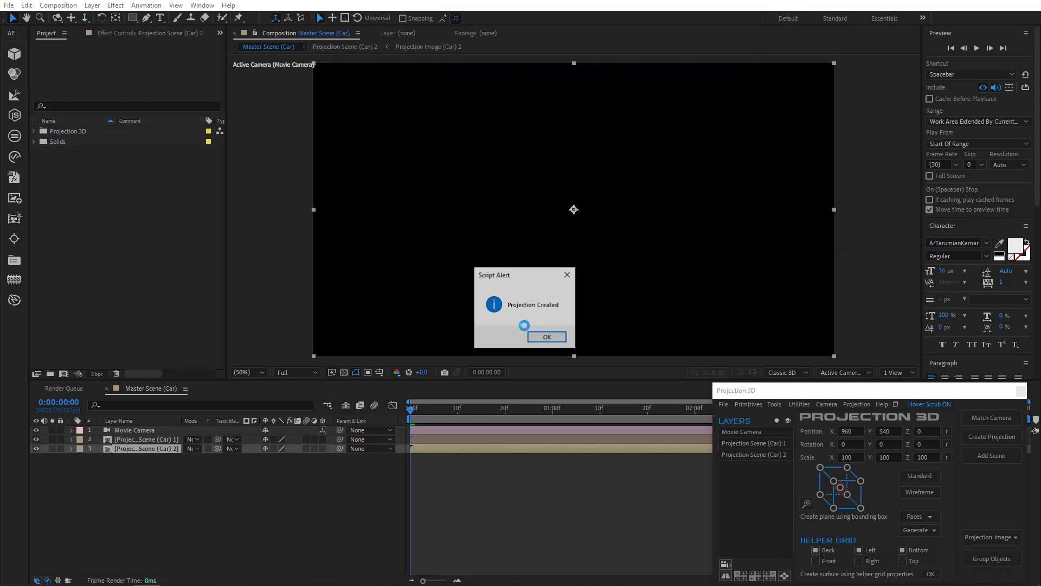
click(547, 337)
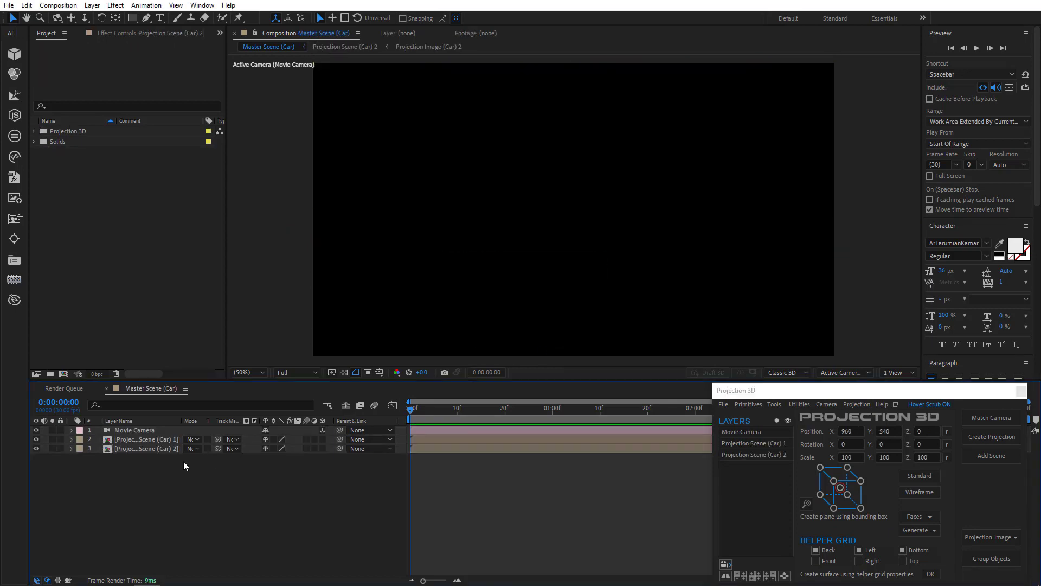
Open Projection Scene (Car) 2 and add an angle primitive to it
double_click(125, 450)
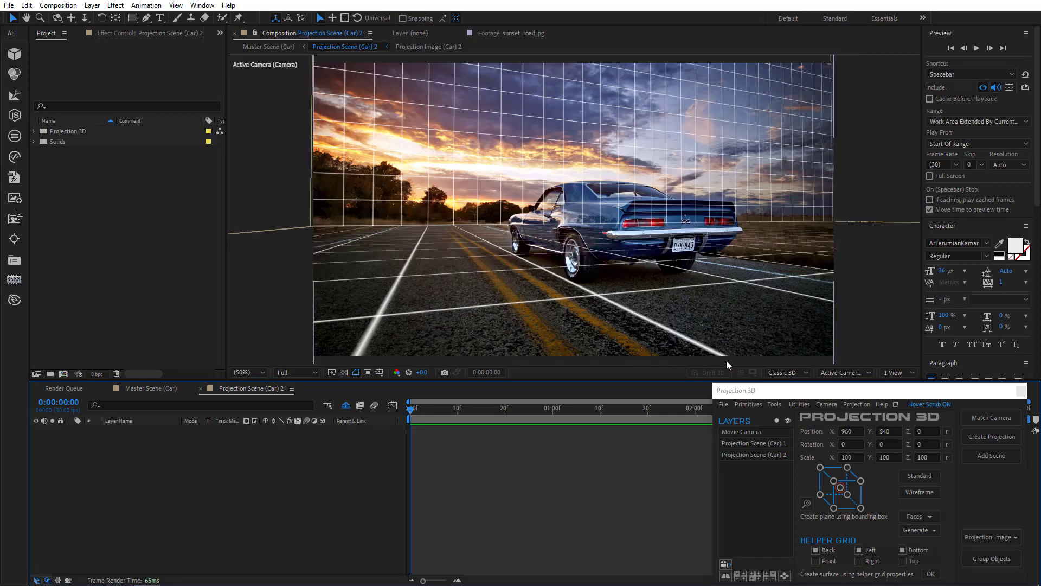
click(747, 404)
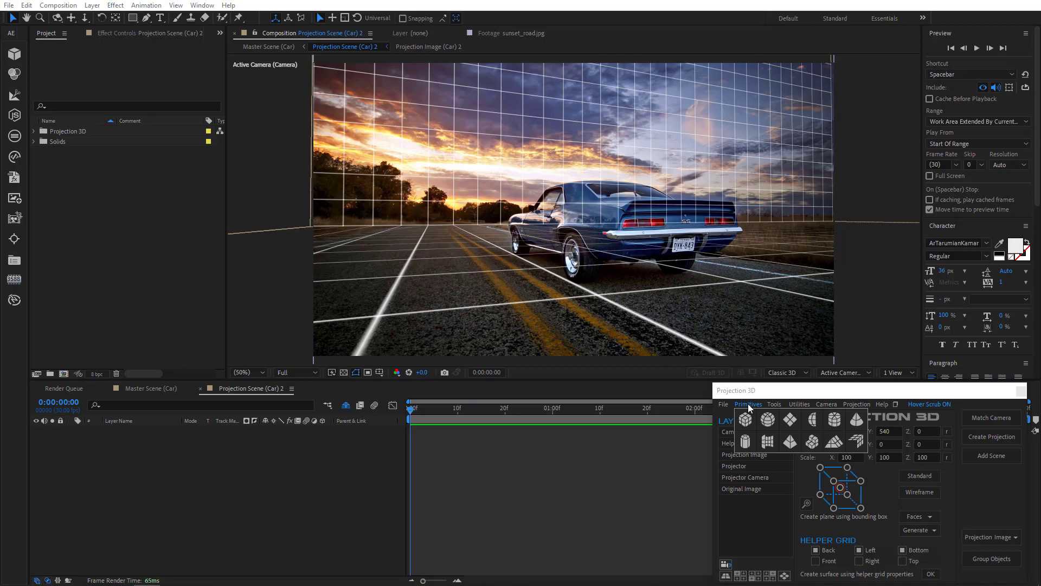
click(857, 441)
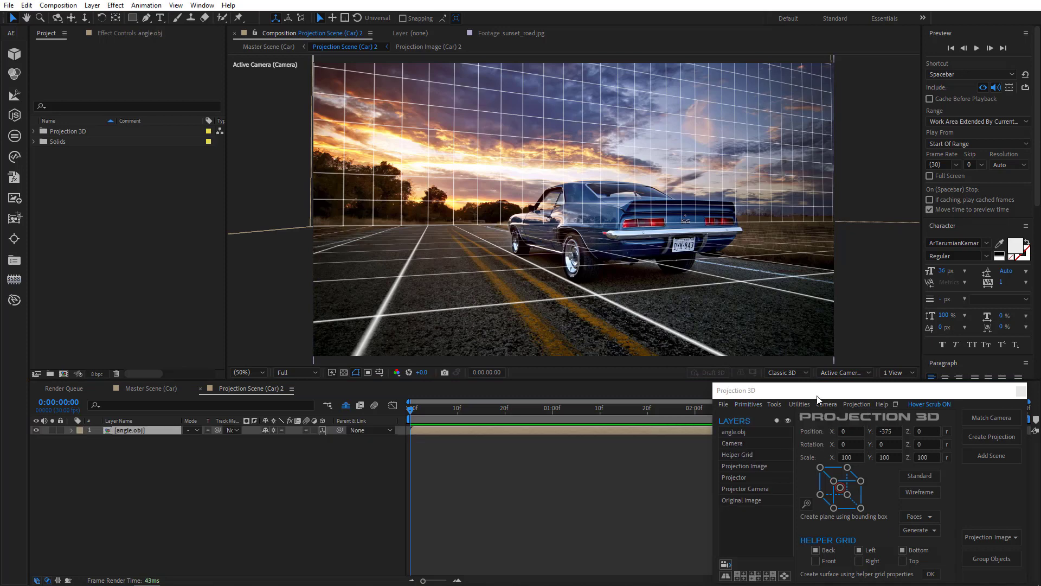
Move the angle object into the camera's view, to about X -2034 and Z 810
key(comma)
key(comma)
key(comma)
key(comma)
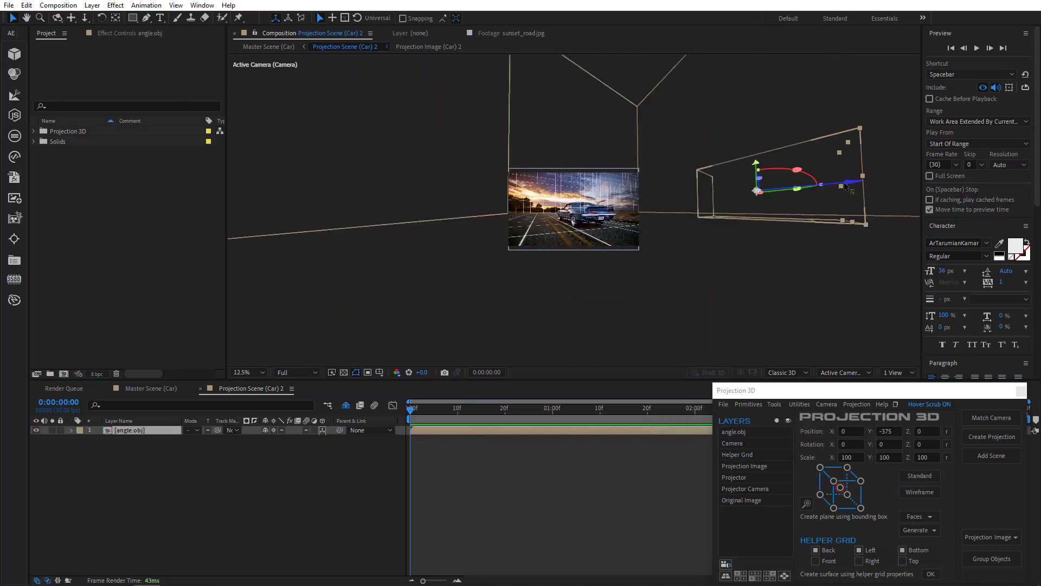
drag(845, 186, 768, 198)
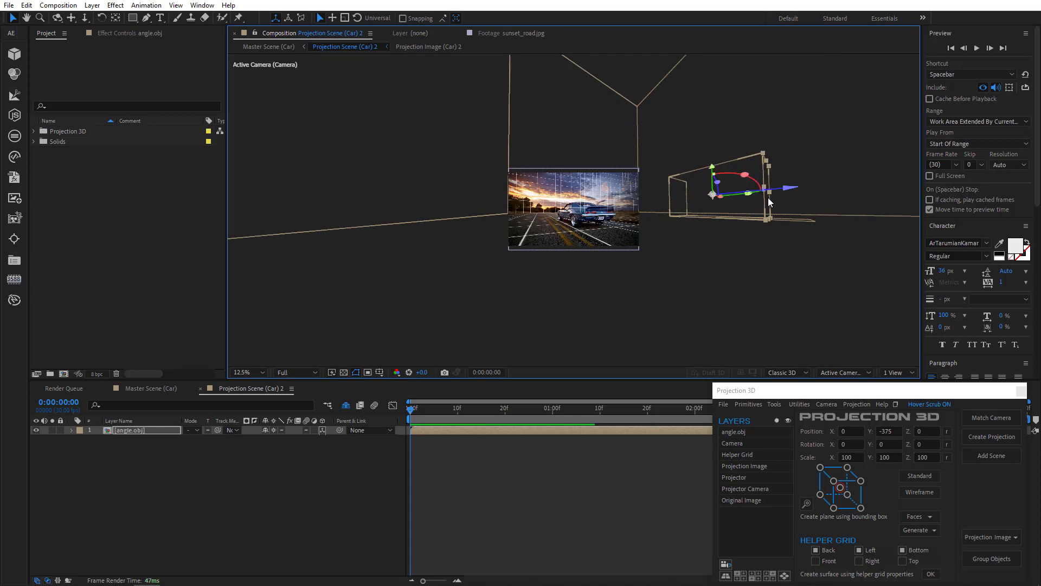
key(period)
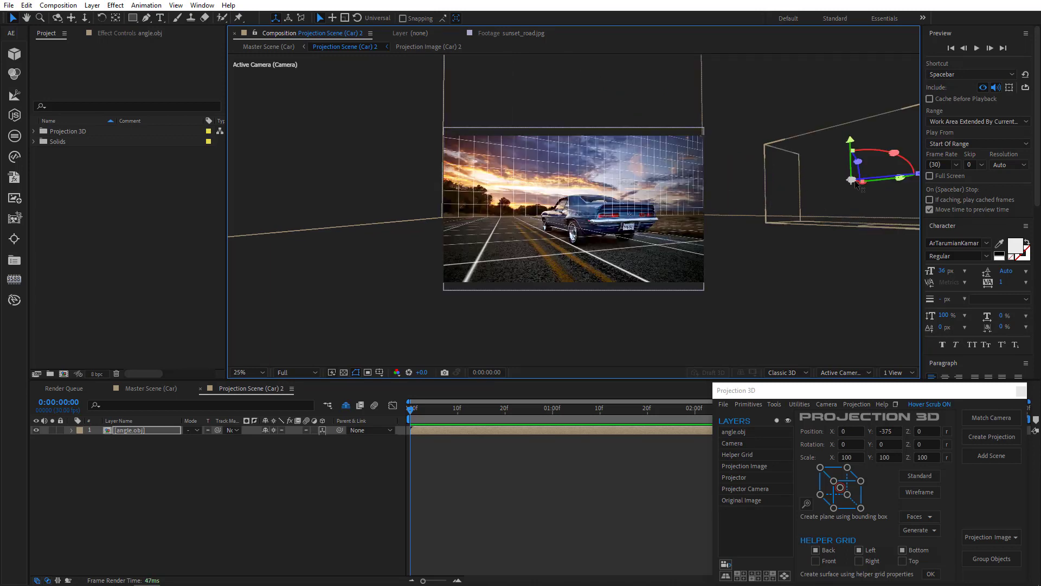
drag(856, 185, 692, 189)
drag(690, 136, 634, 163)
key(period)
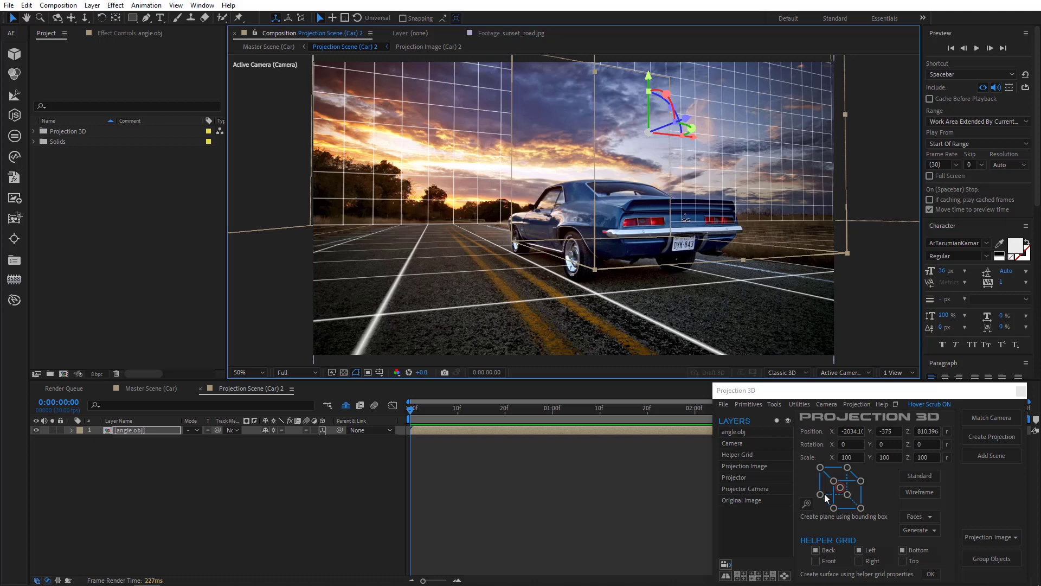
Set the angle object's anchor point to the middle of its rear bottom edge and push the object back along its Z axis to the horizon
click(804, 504)
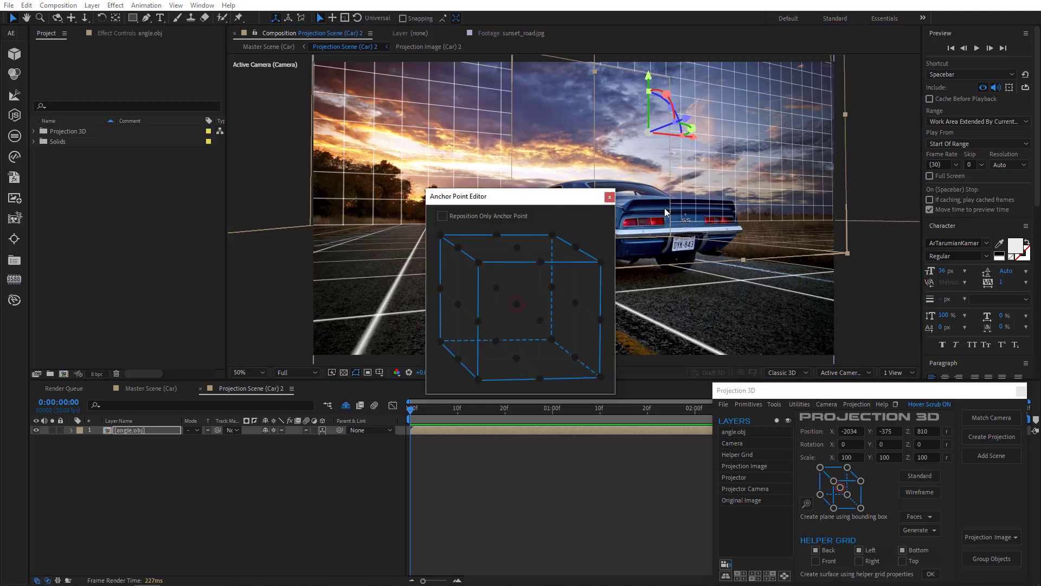
click(855, 295)
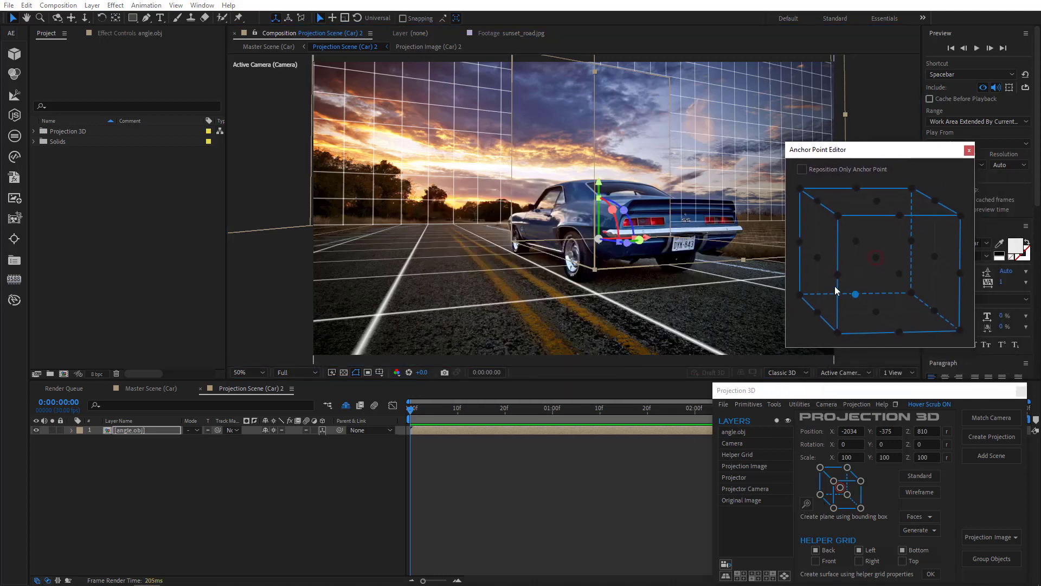
click(969, 151)
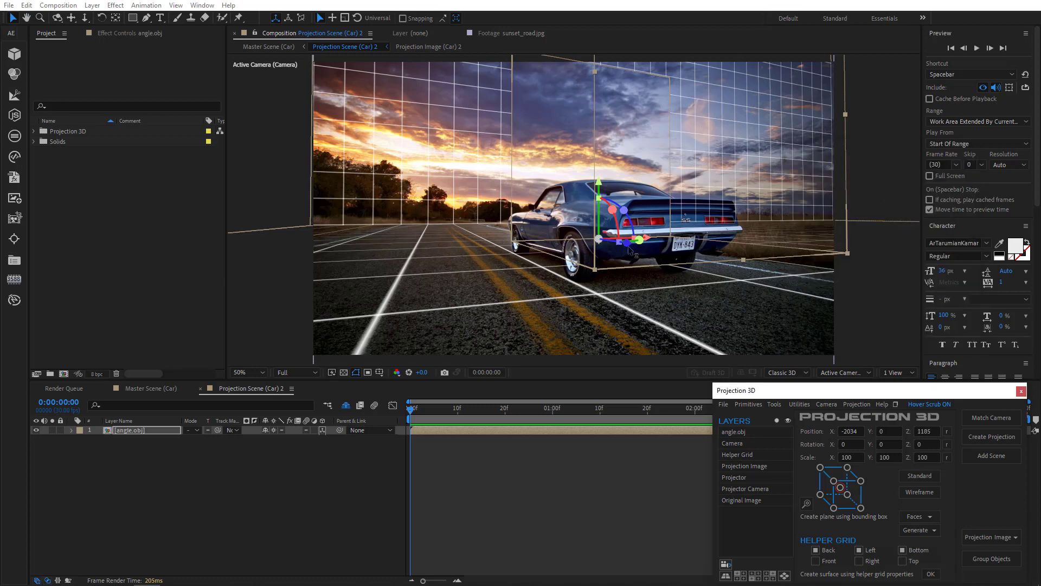
drag(623, 243, 492, 224)
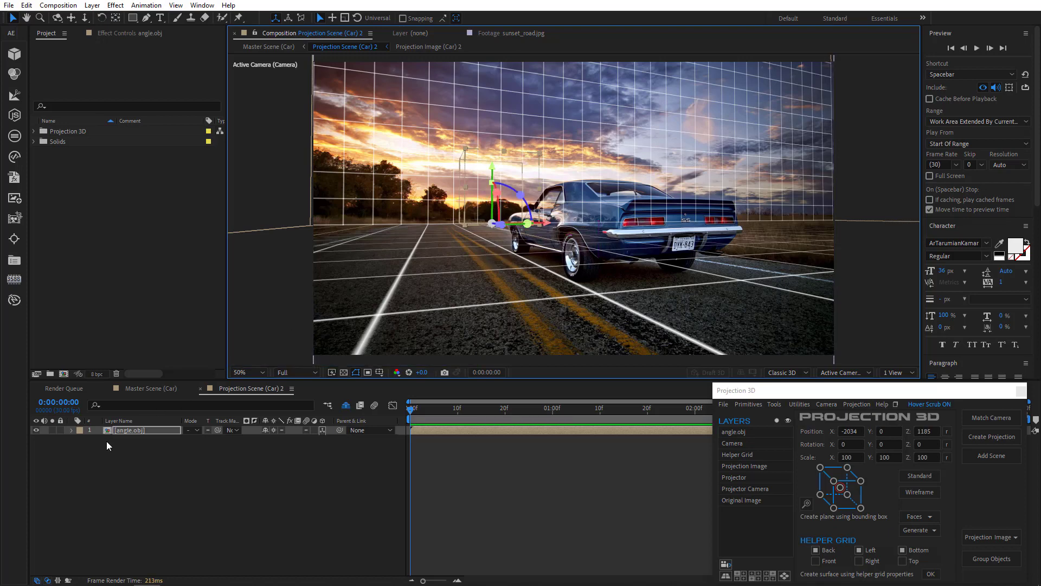
Scale the angle object uniformly to 1733%, toggling the Original Image layer's visibility to check the coverage of the frame
click(140, 428)
key(s)
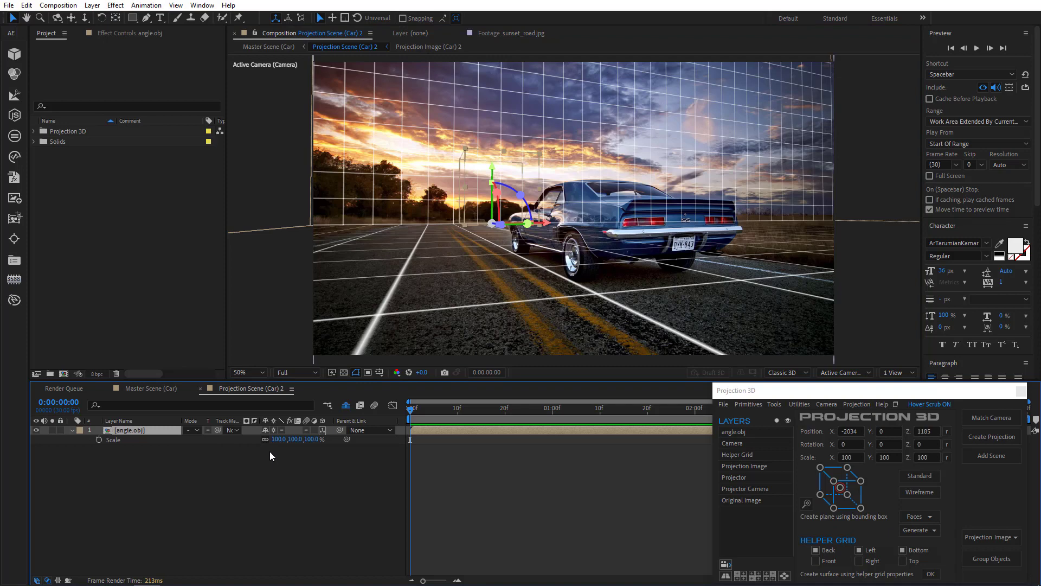
drag(278, 440, 423, 441)
drag(738, 409, 613, 409)
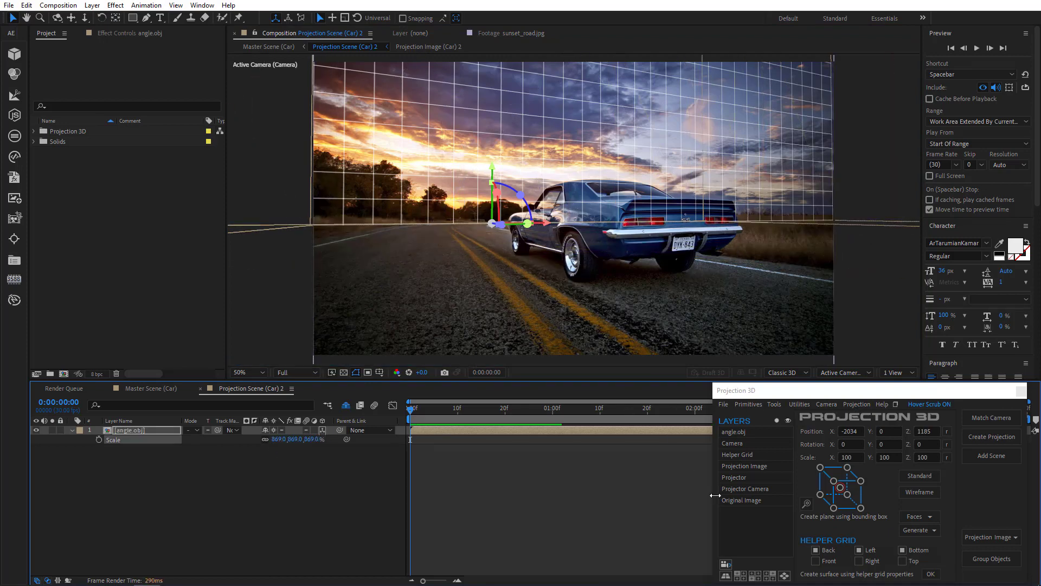
click(748, 502)
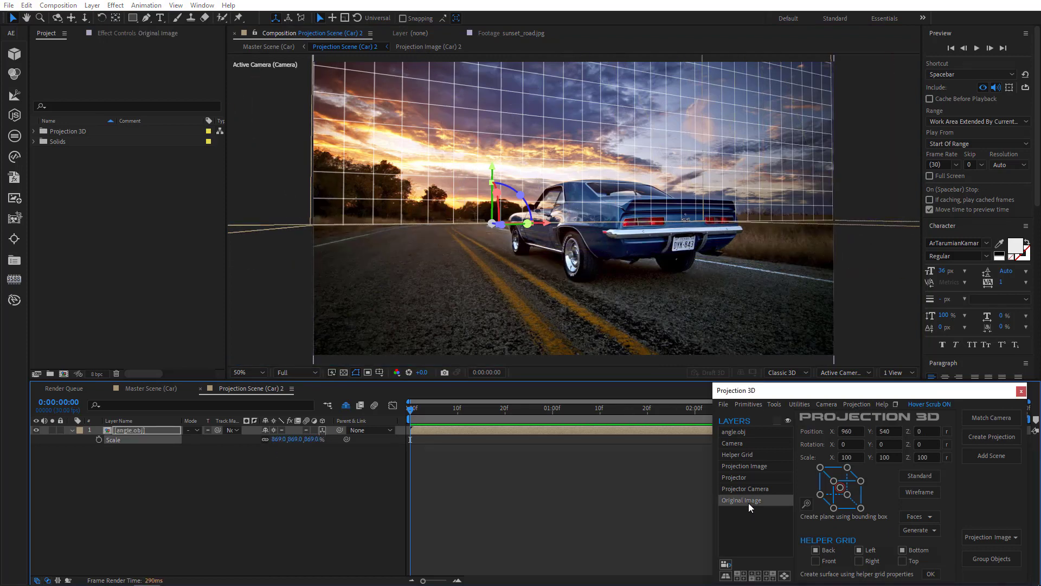
click(788, 420)
click(788, 420)
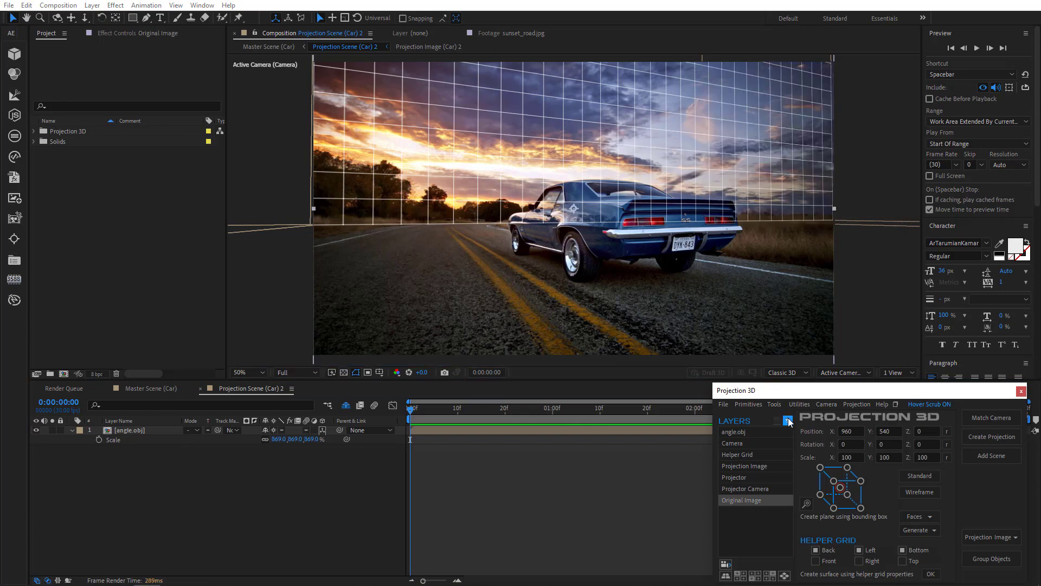
drag(280, 438, 750, 447)
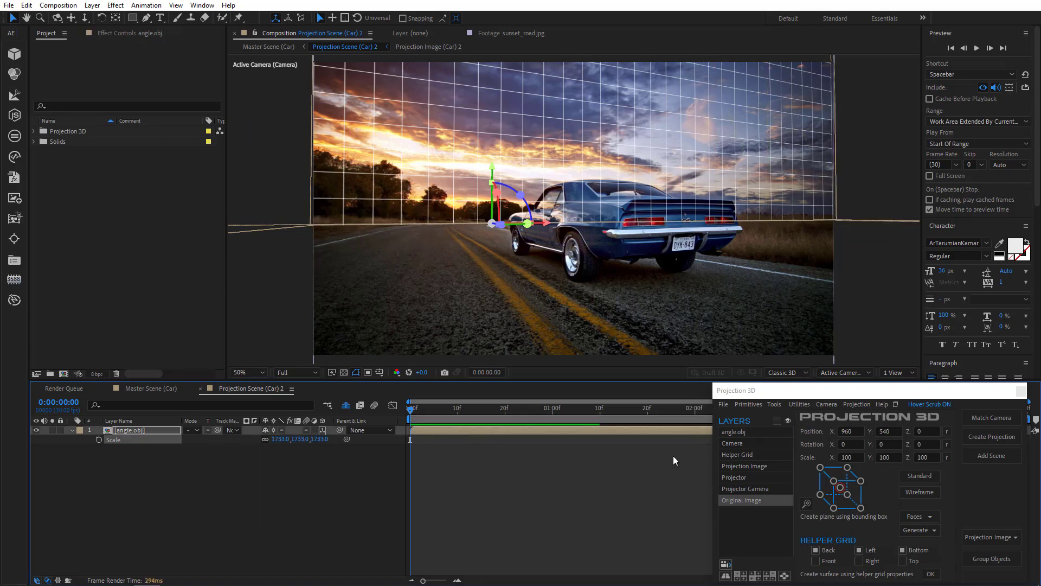
Check the projection in Master Scene (Car), and inspect Projection Scene (Car) 2 from Custom View 1 before returning to the active camera
click(149, 393)
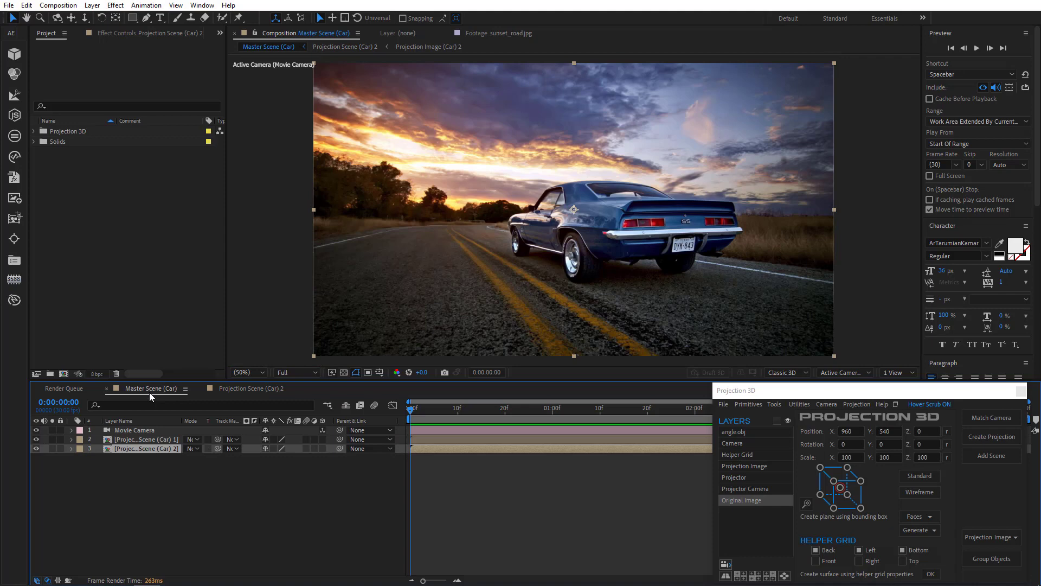
click(259, 389)
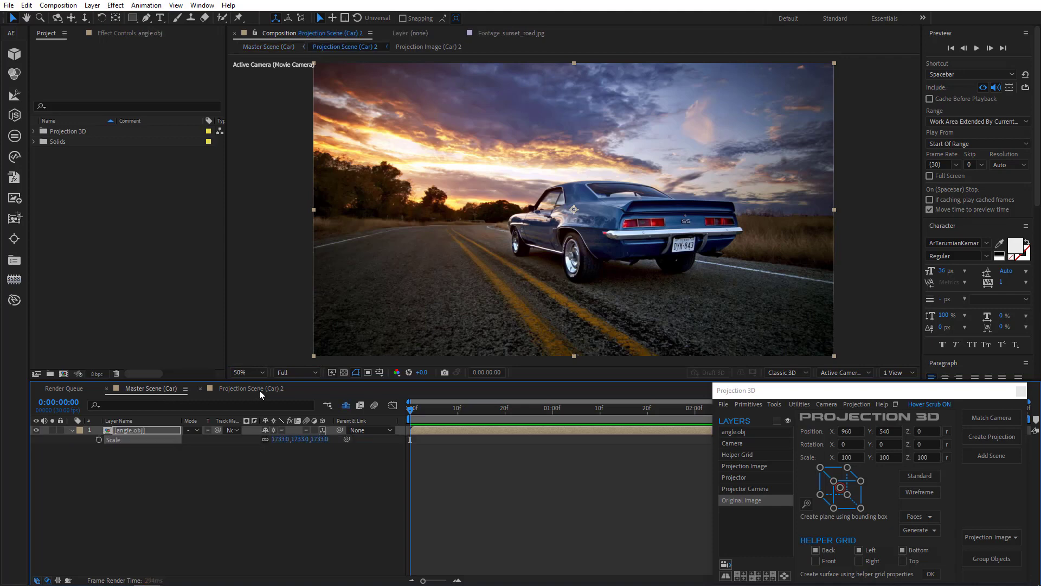
click(846, 373)
click(862, 514)
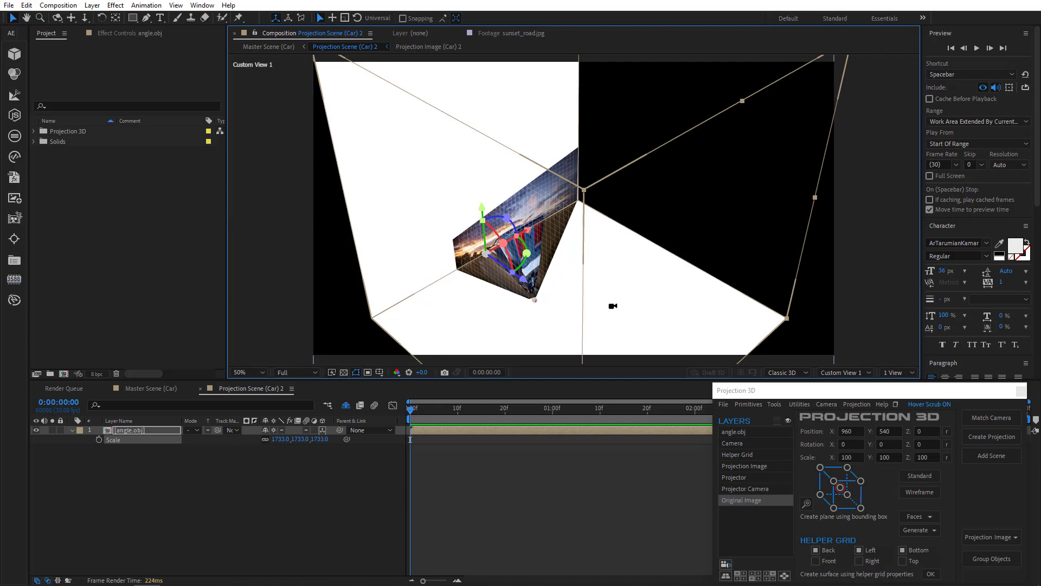
drag(602, 298, 581, 255)
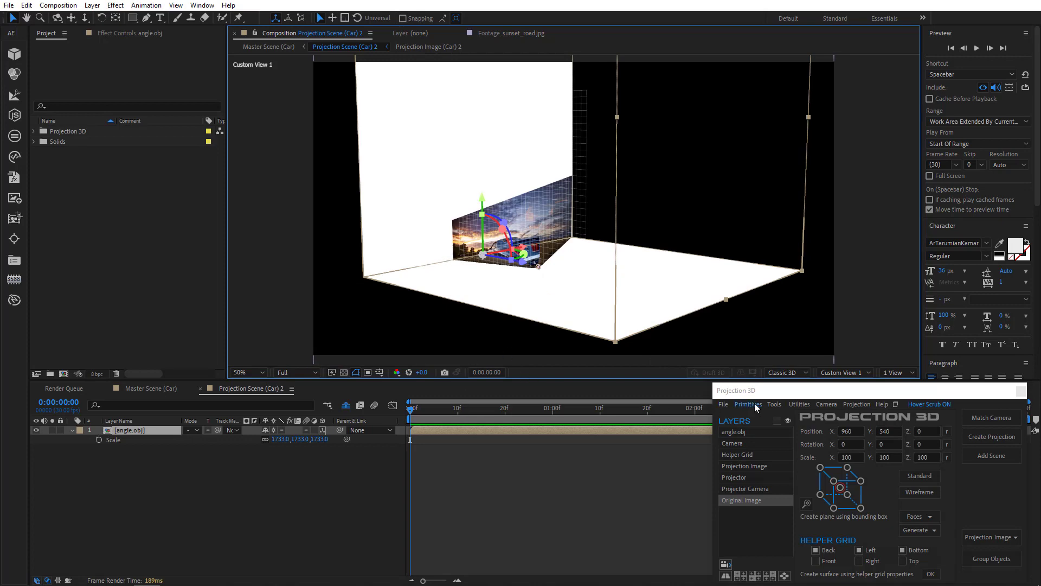
click(850, 373)
click(849, 400)
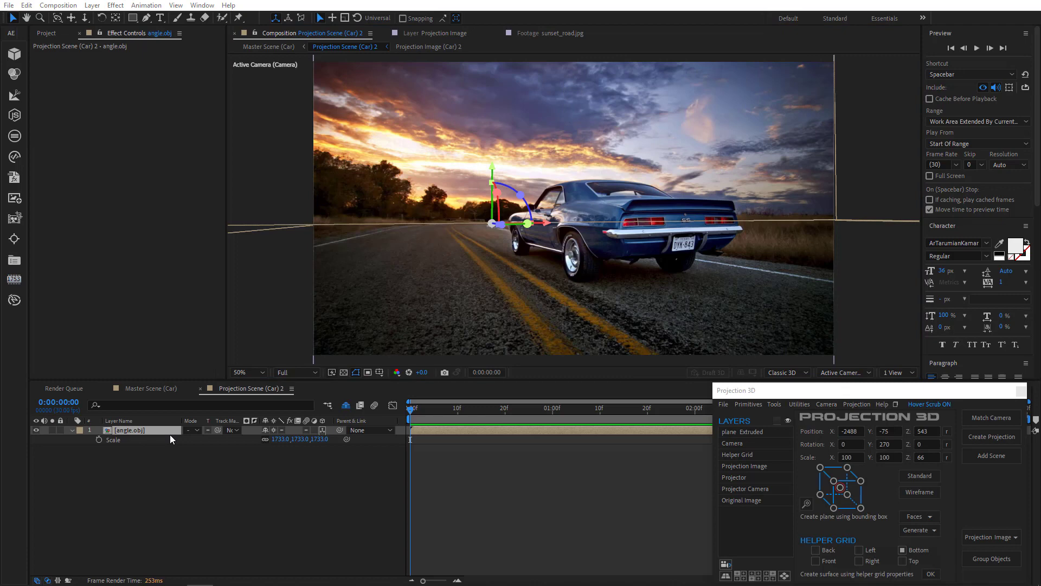
Hide the angle.obj layer and create Back and Bottom surfaces from the helper grid
click(36, 429)
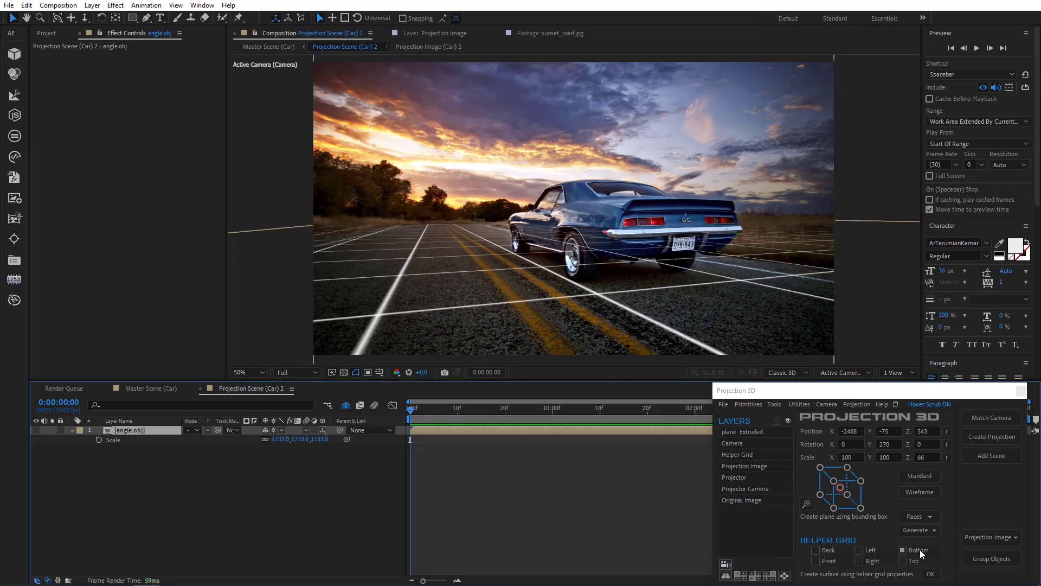
click(829, 549)
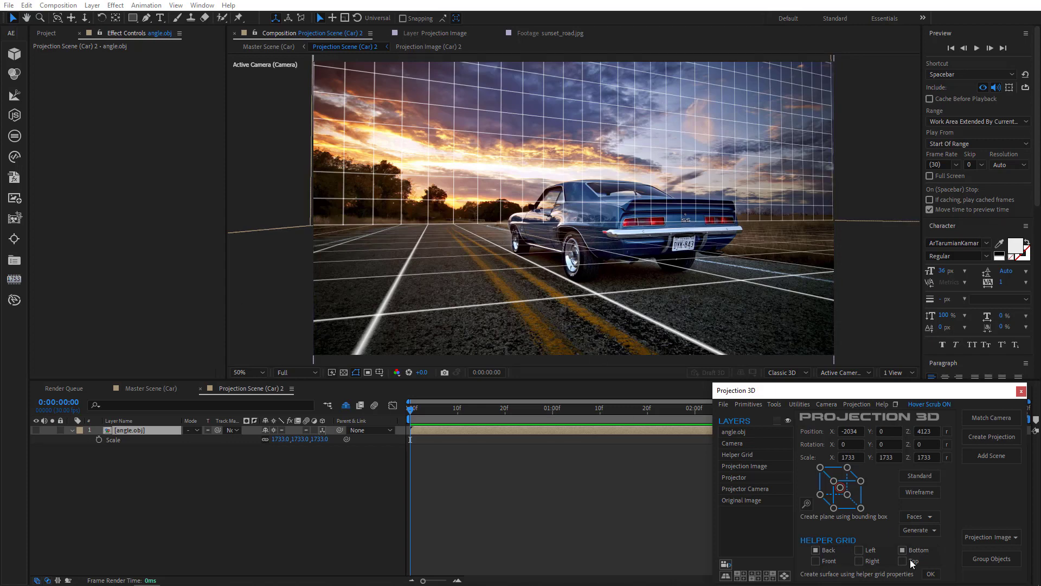
click(931, 575)
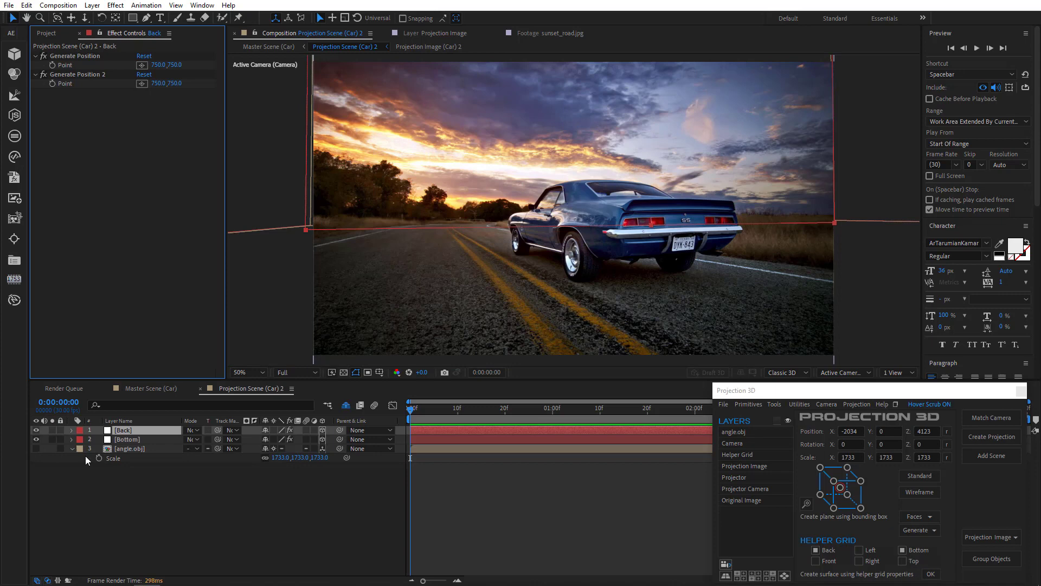
Inspect the Back and Bottom surfaces from Custom View 1, orbiting to see them from above
click(827, 405)
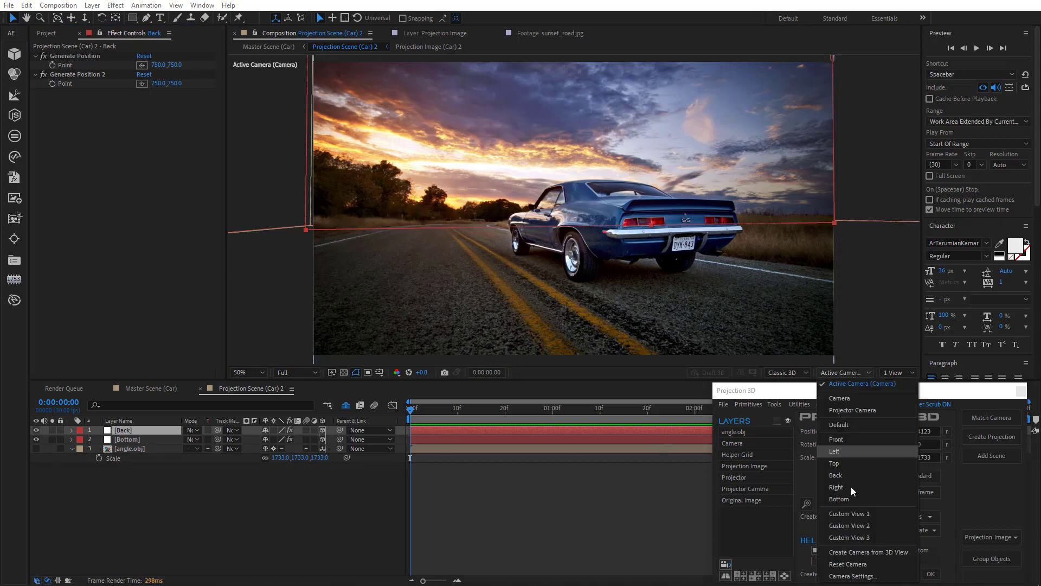
click(856, 514)
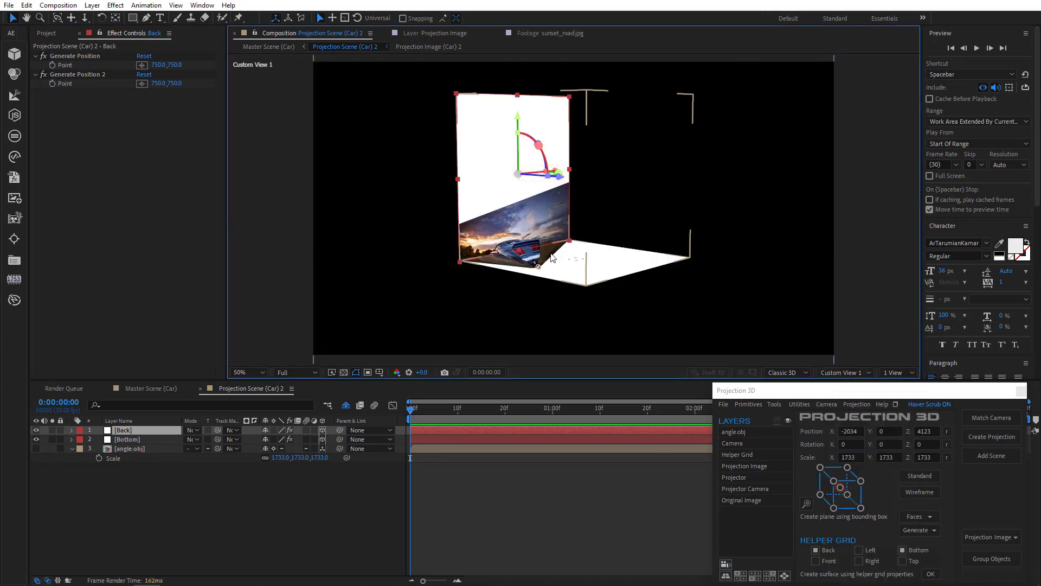
drag(532, 302, 525, 315)
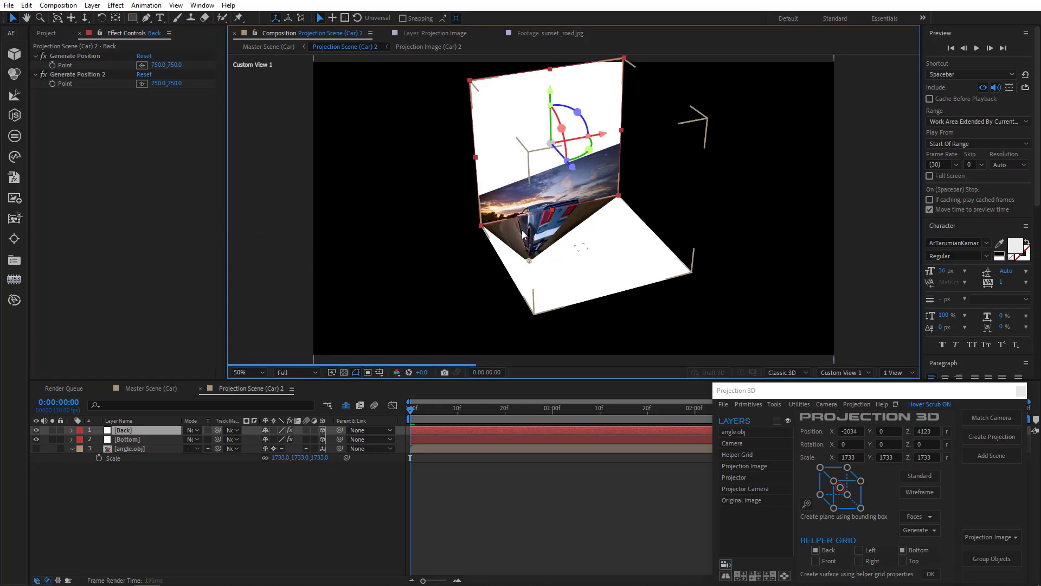
right_drag(525, 293, 526, 320)
Compare the Back and Bottom surfaces with the angle object by toggling visibility, leaving only angle.obj shown
click(36, 430)
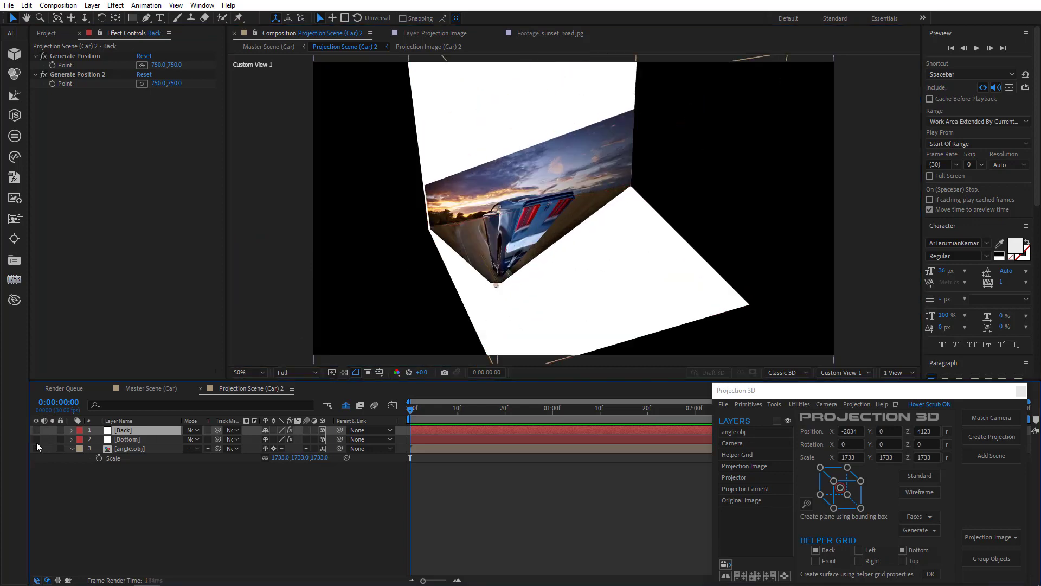
click(36, 439)
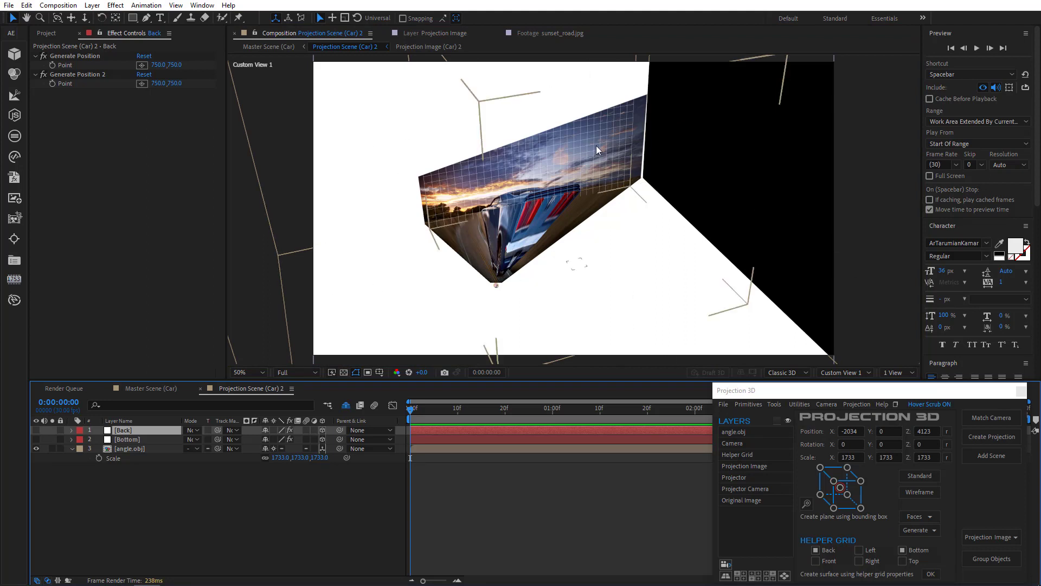
click(36, 449)
click(37, 439)
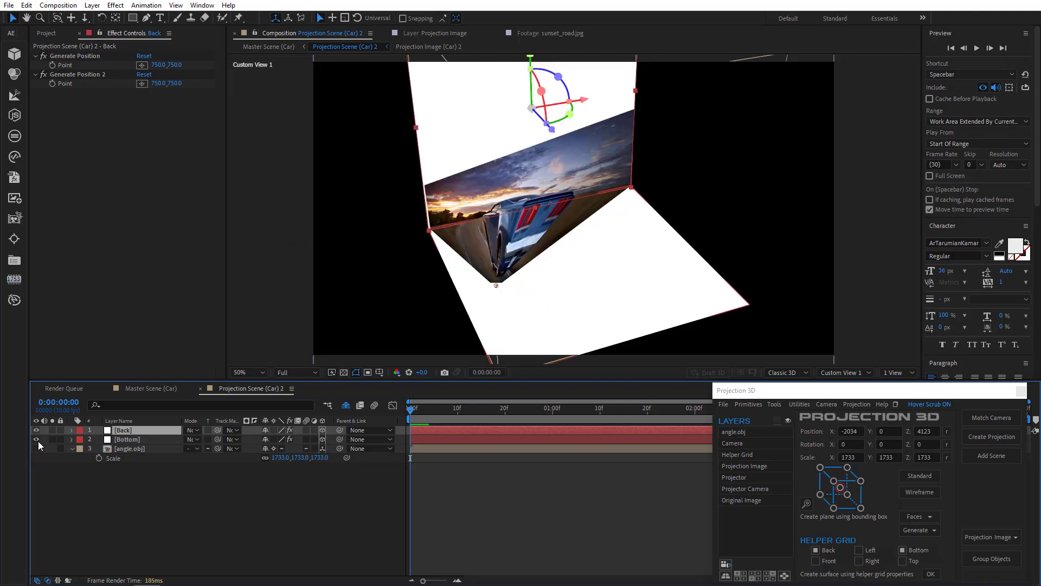
click(34, 429)
click(36, 449)
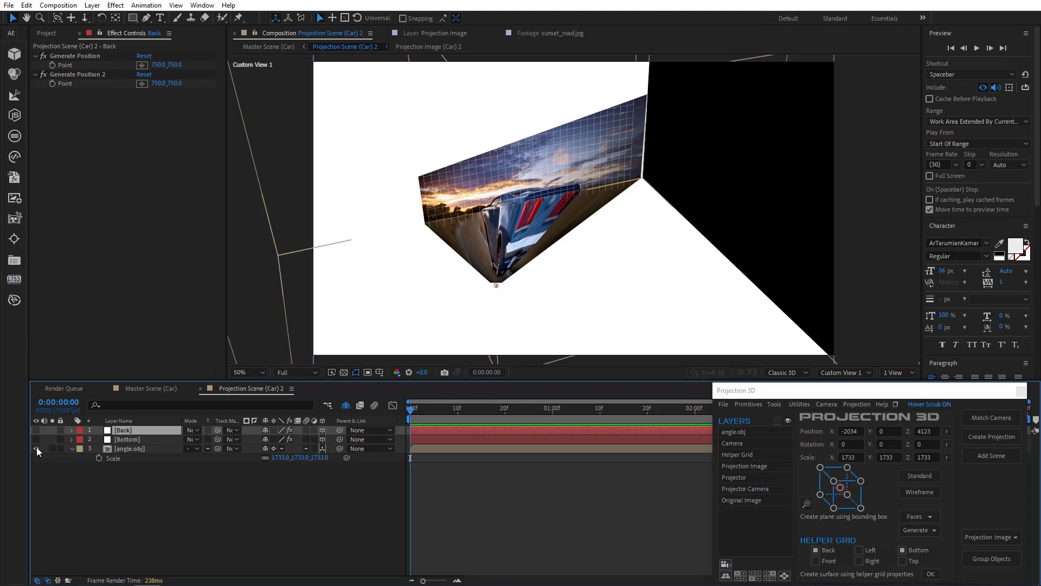
Return to the active camera view and delete the Back and Bottom layers
click(854, 374)
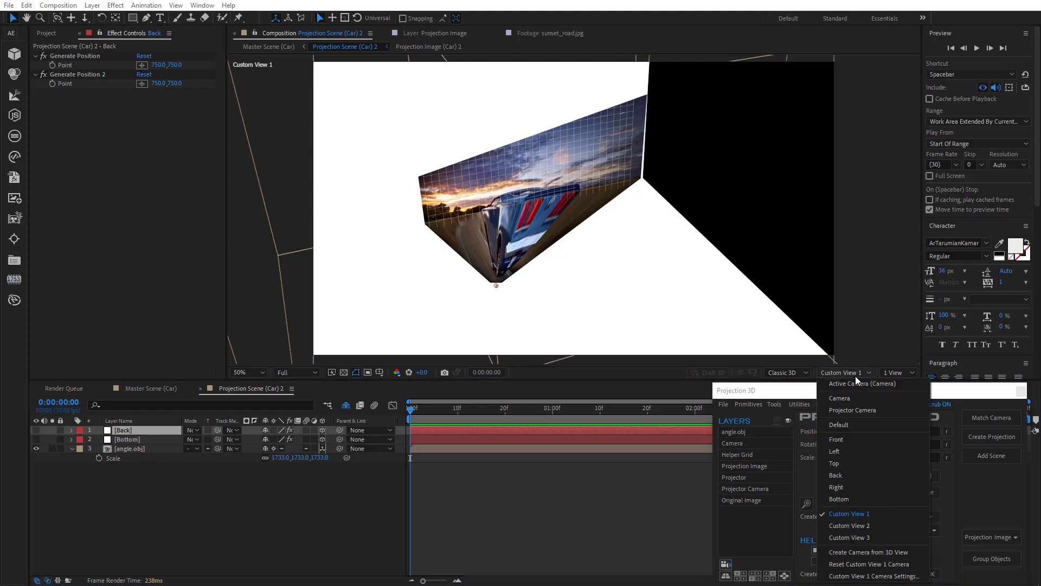
click(853, 387)
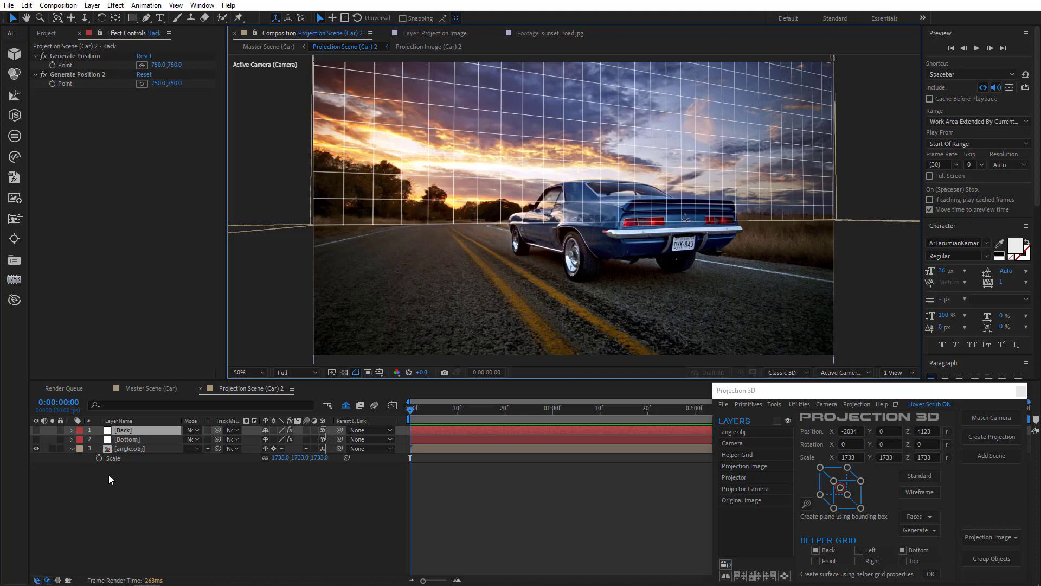
shift+click(143, 441)
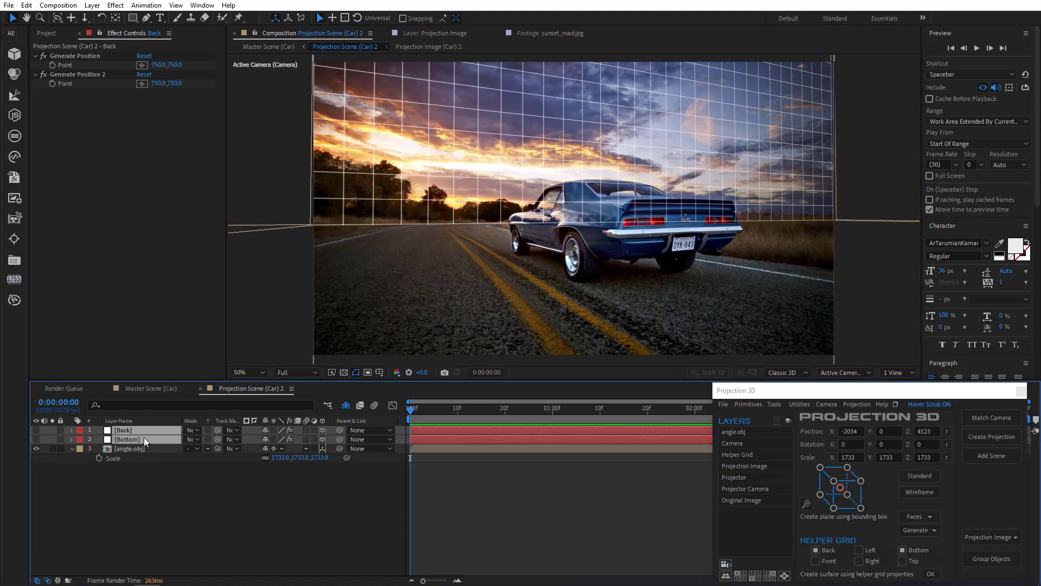
key(Delete)
click(137, 433)
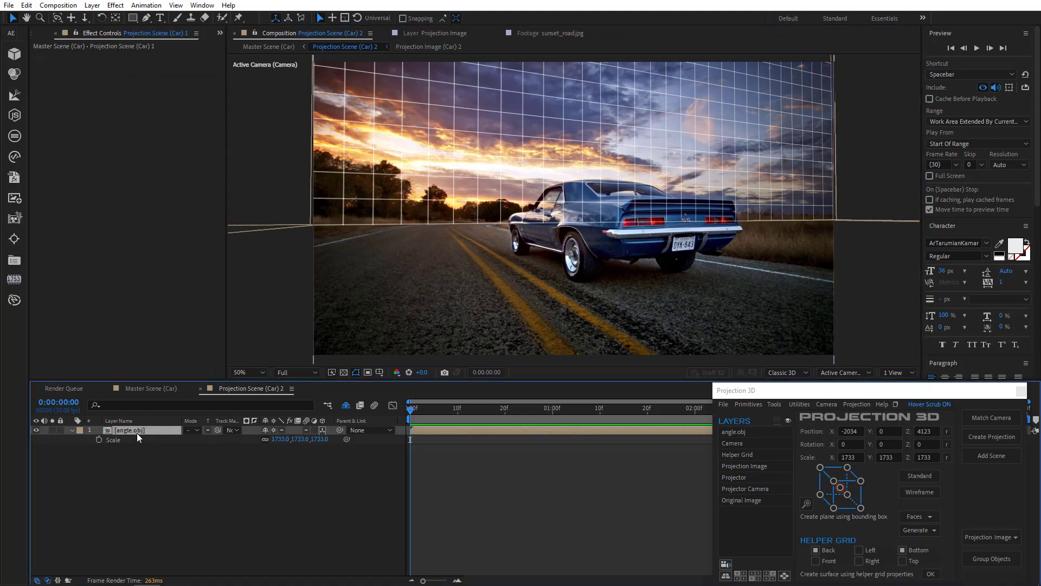
Check the result in Master Scene (Car), undo any accidental change, and open Projection Scene (Car) 1
click(148, 388)
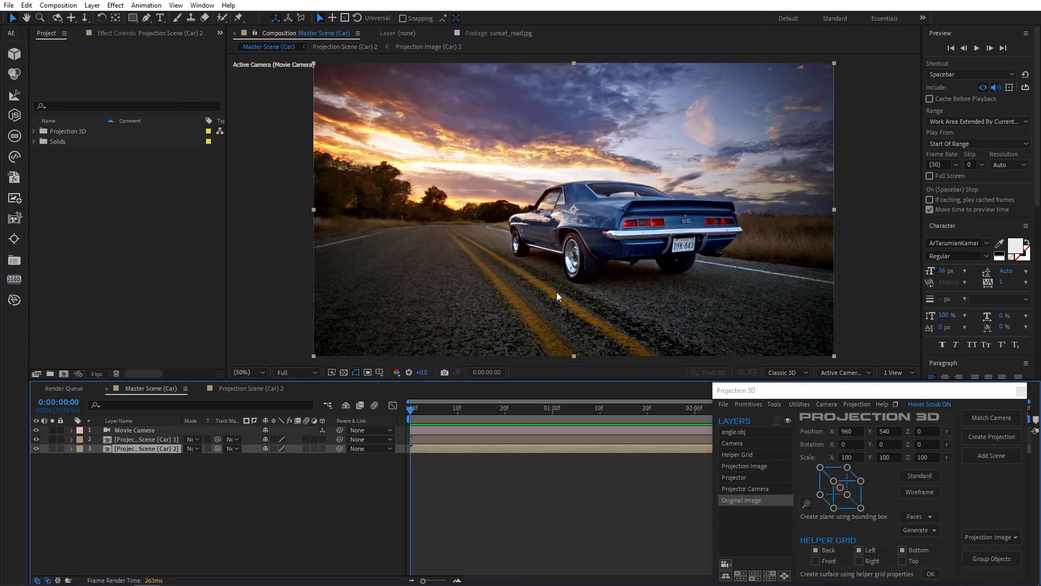
alt+right_drag(580, 268, 587, 257)
key(ctrl+z)
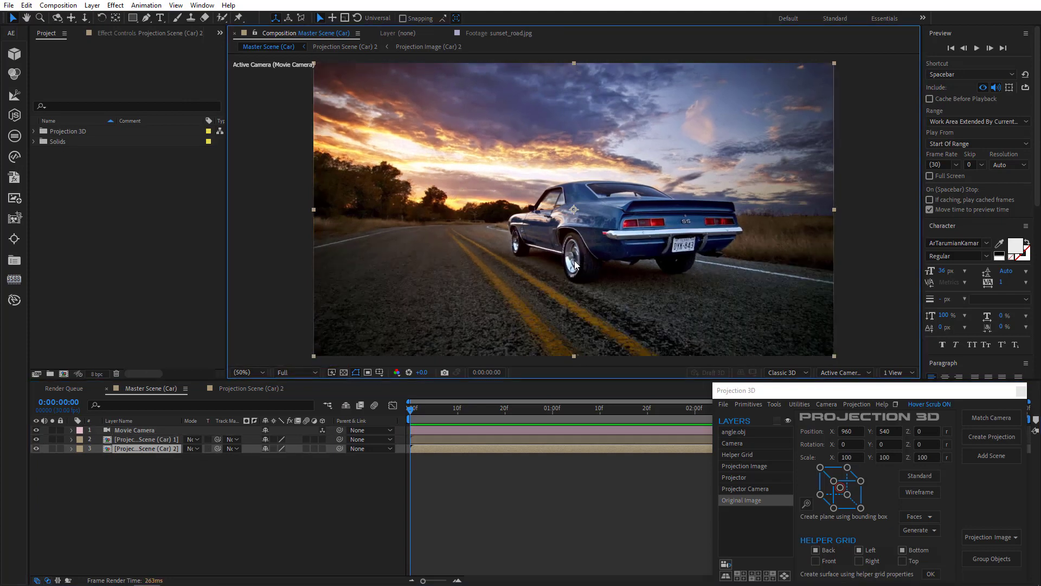
click(152, 440)
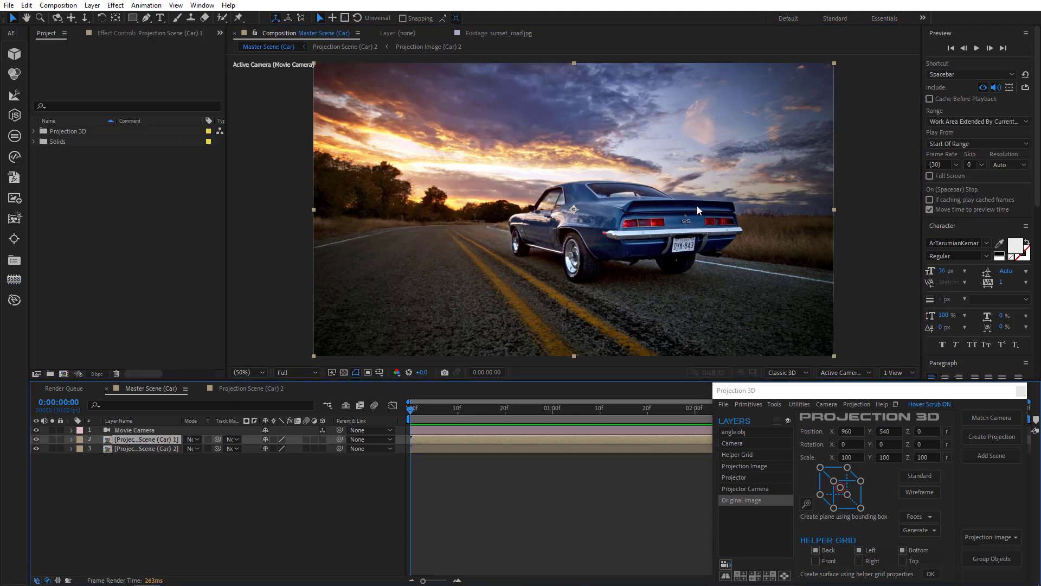
double_click(161, 438)
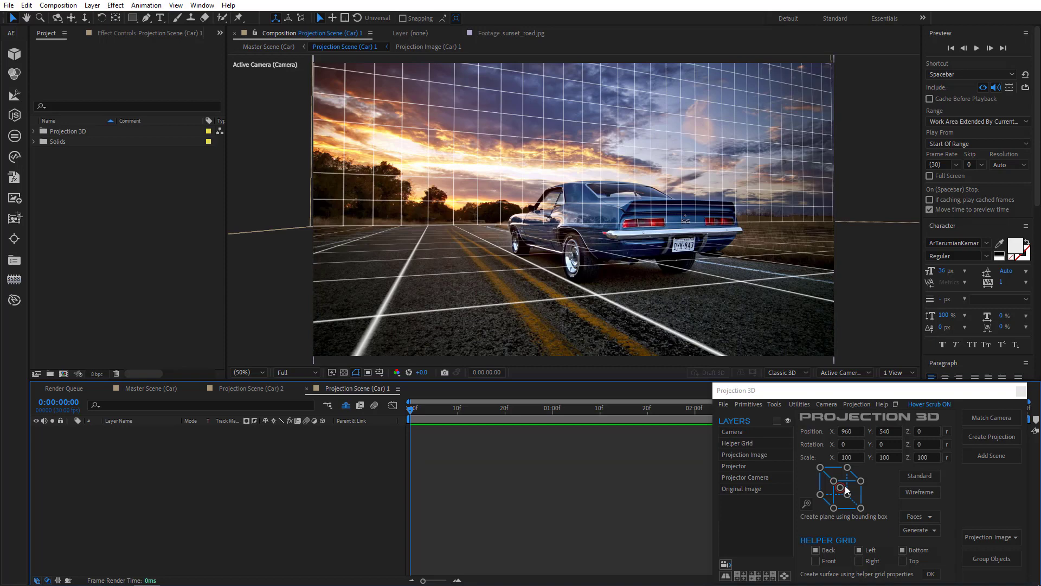
Create only the Bottom surface from the helper grid, excluding the Back and Left sides
click(859, 549)
click(816, 550)
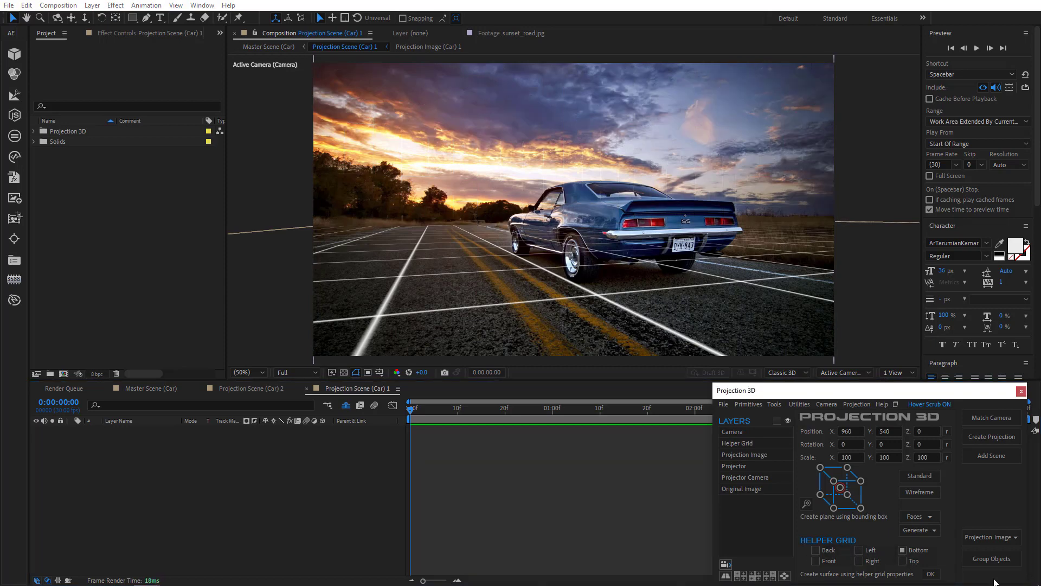
click(930, 573)
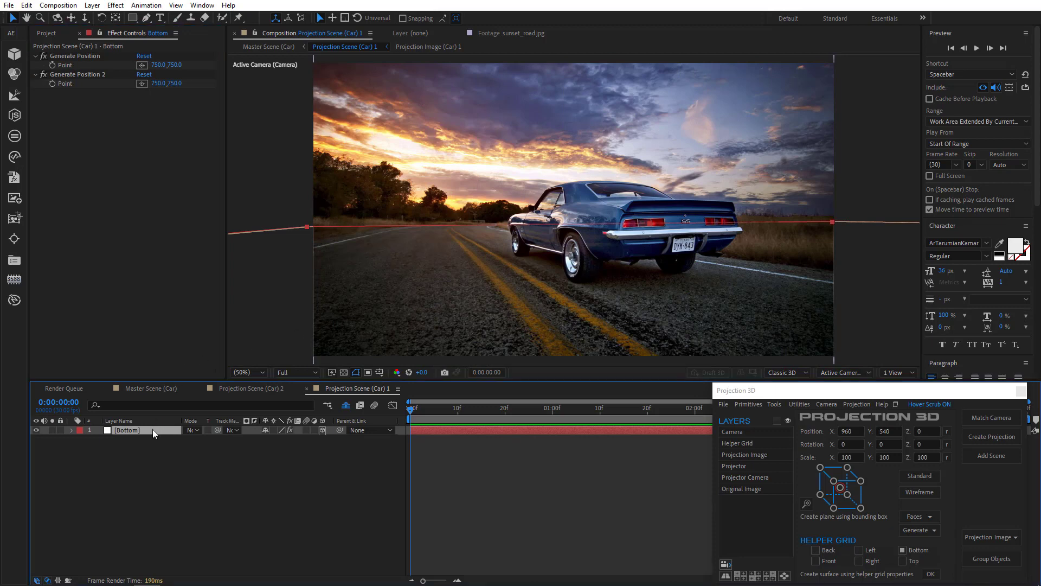
Place the Bottom layer's Generate Position point under the car's near rear wheel and Generate Position 2 under its front wheel
click(142, 64)
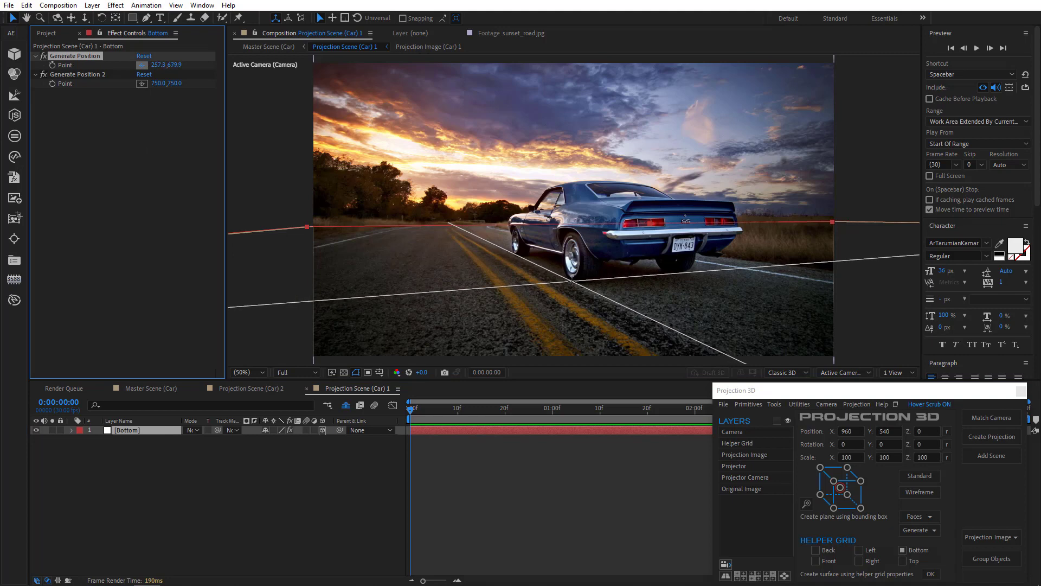
click(569, 283)
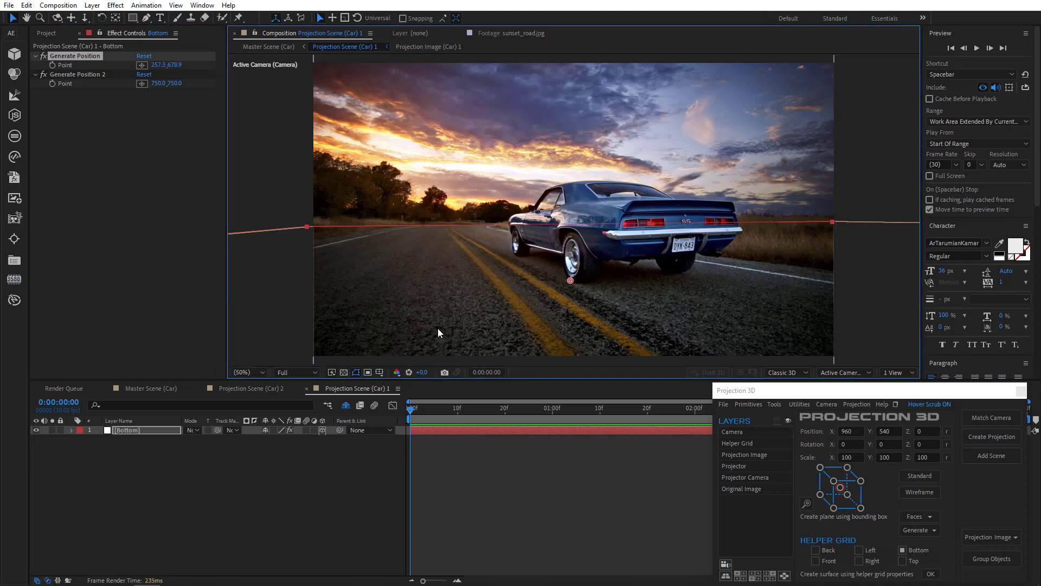
click(142, 82)
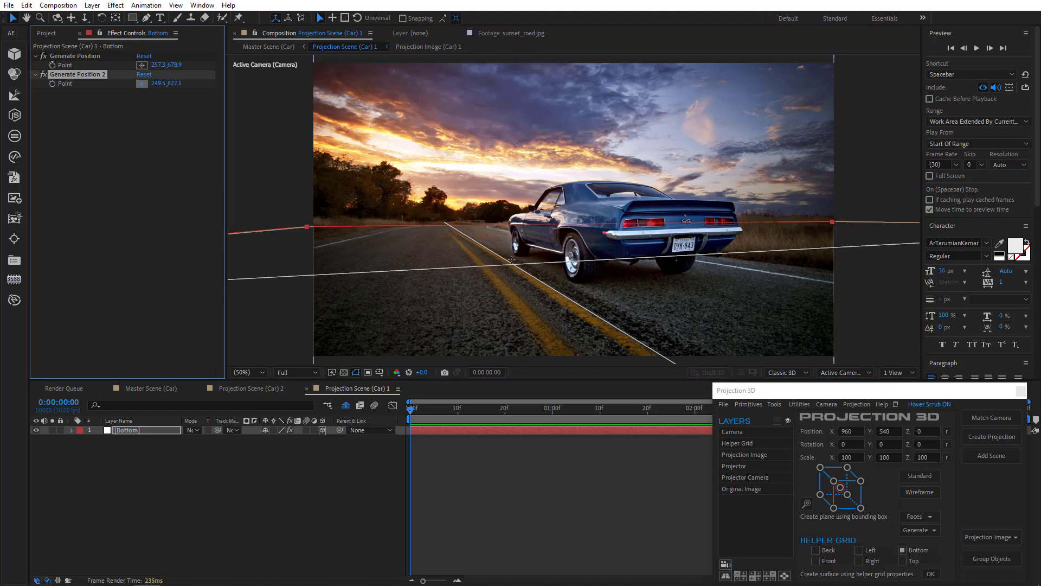
click(515, 253)
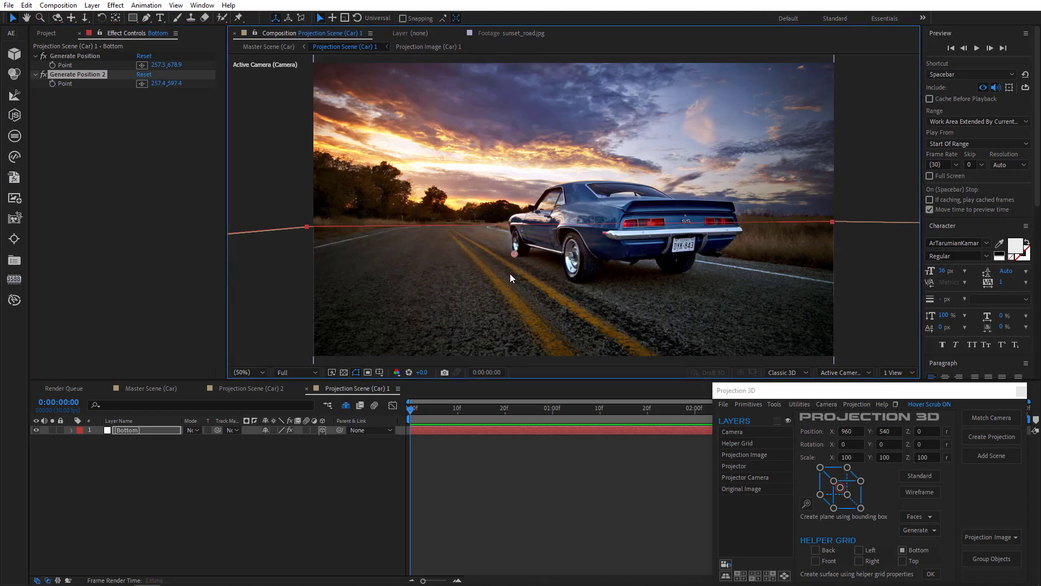
Select both Generate Position effects and create a vertical plane along the car's side from their points
click(92, 60)
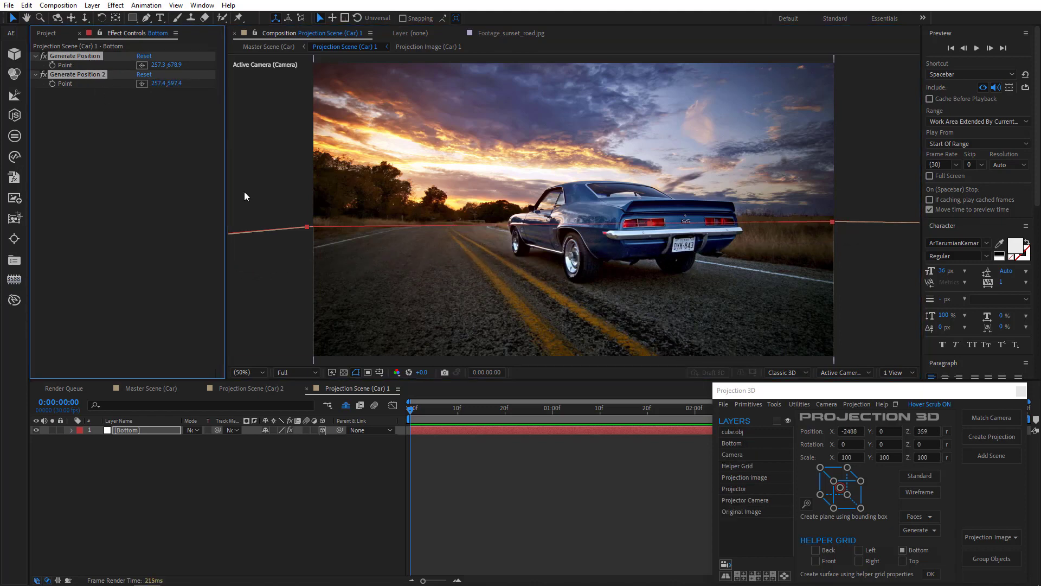
click(774, 408)
click(792, 525)
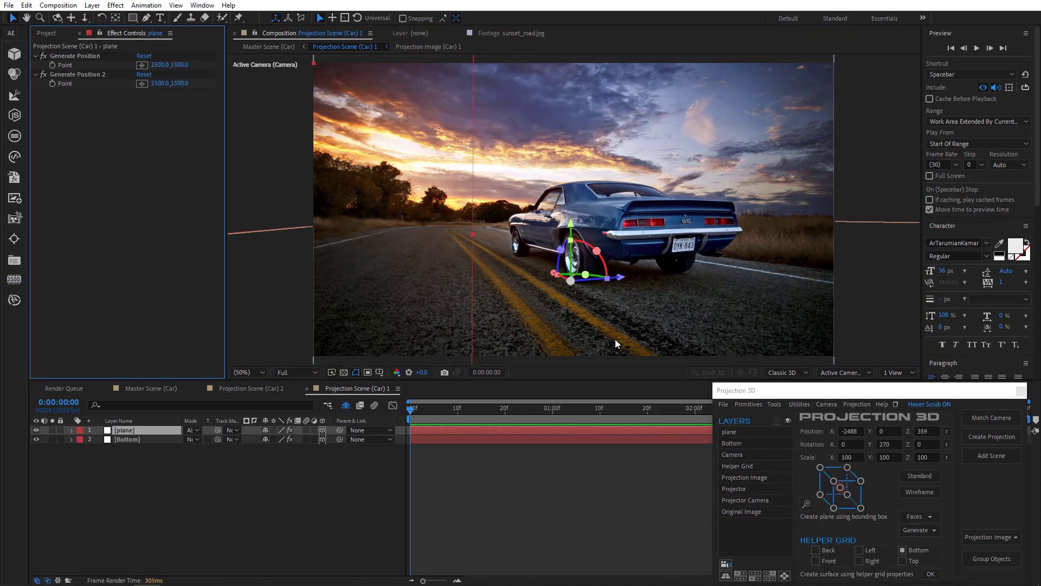
Draw a closed Pen tool mask on the plane layer around the car's side profile, from rear corner to front bumper
click(146, 18)
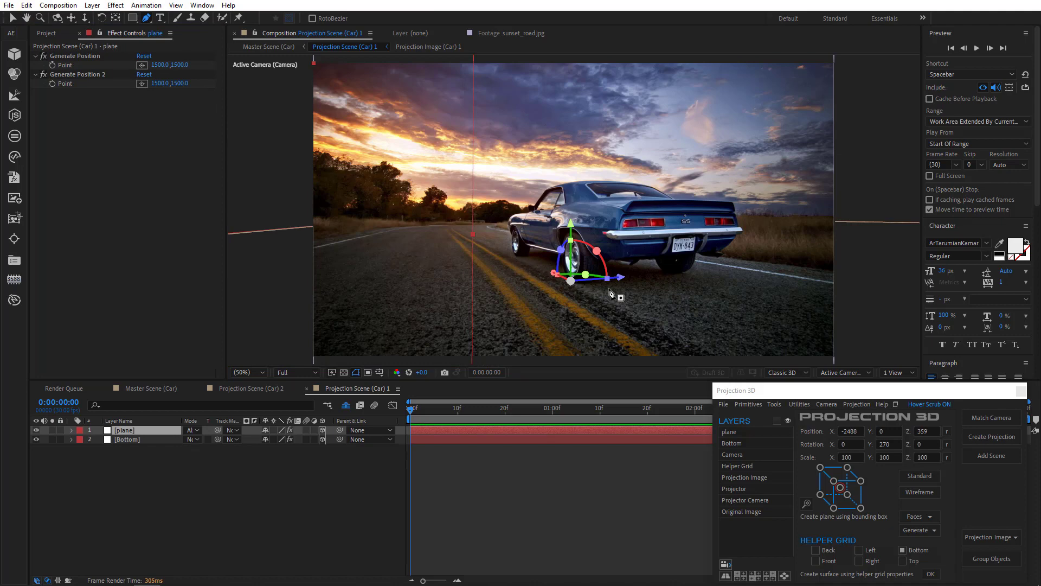
click(621, 294)
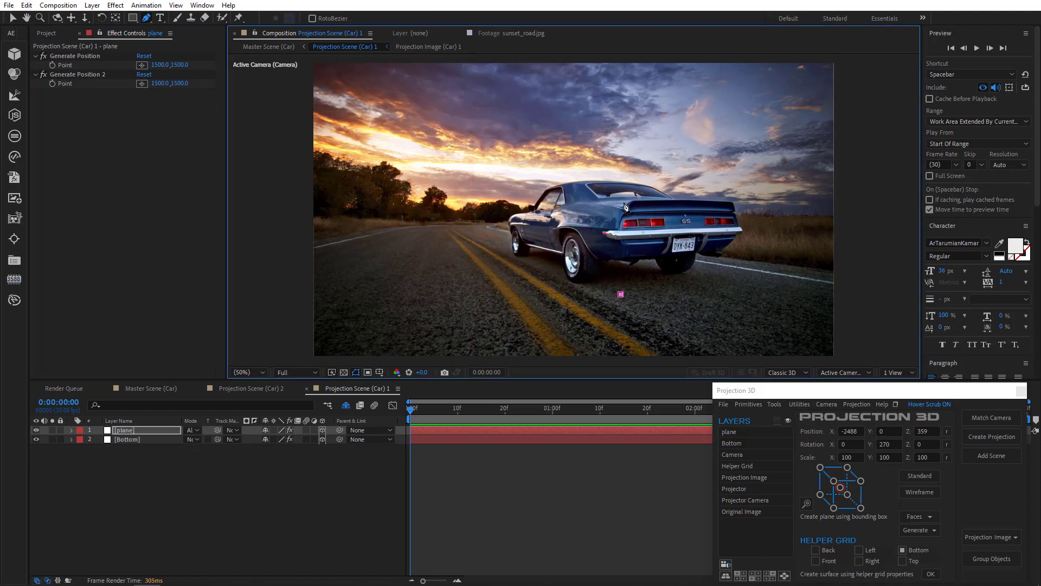
click(624, 203)
click(600, 196)
click(506, 250)
click(622, 295)
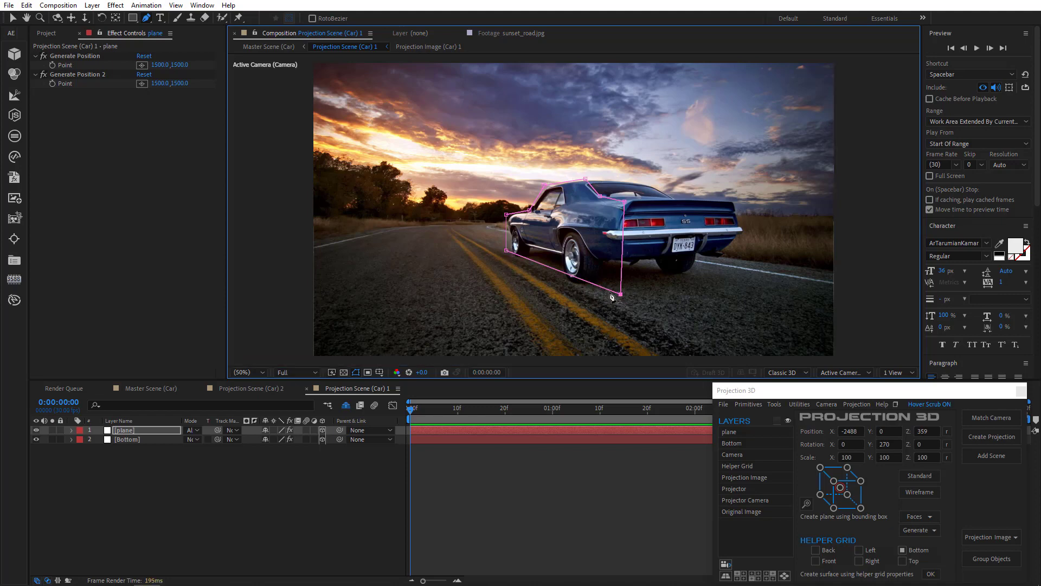
Lower the mask's bottom front and rear vertices so its lower edge clears the car's wheels
mouse_move(620, 294)
mouse_down()
mouse_move(621, 317)
mouse_move(621, 302)
mouse_up()
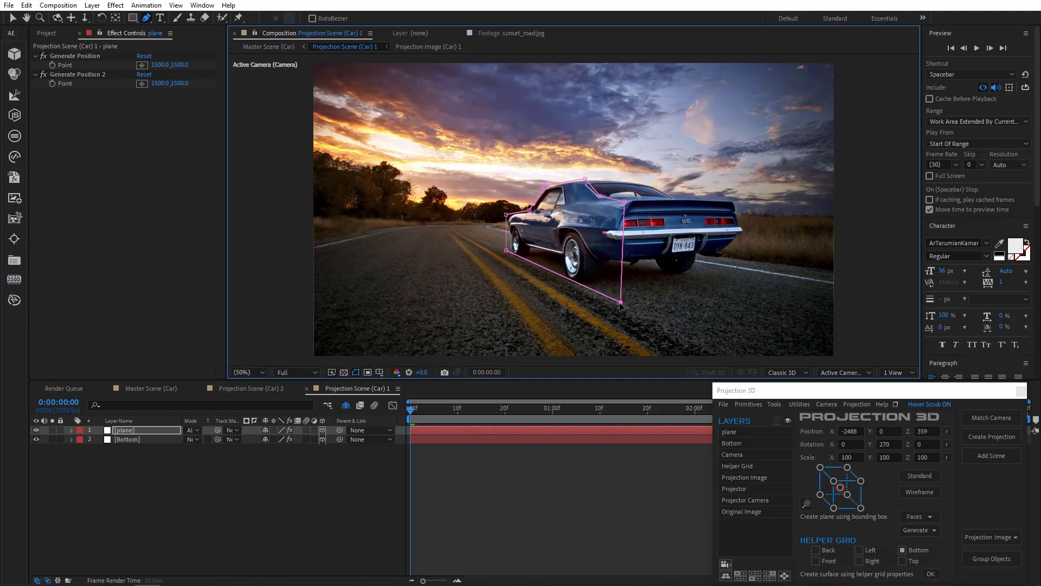
drag(506, 250, 505, 252)
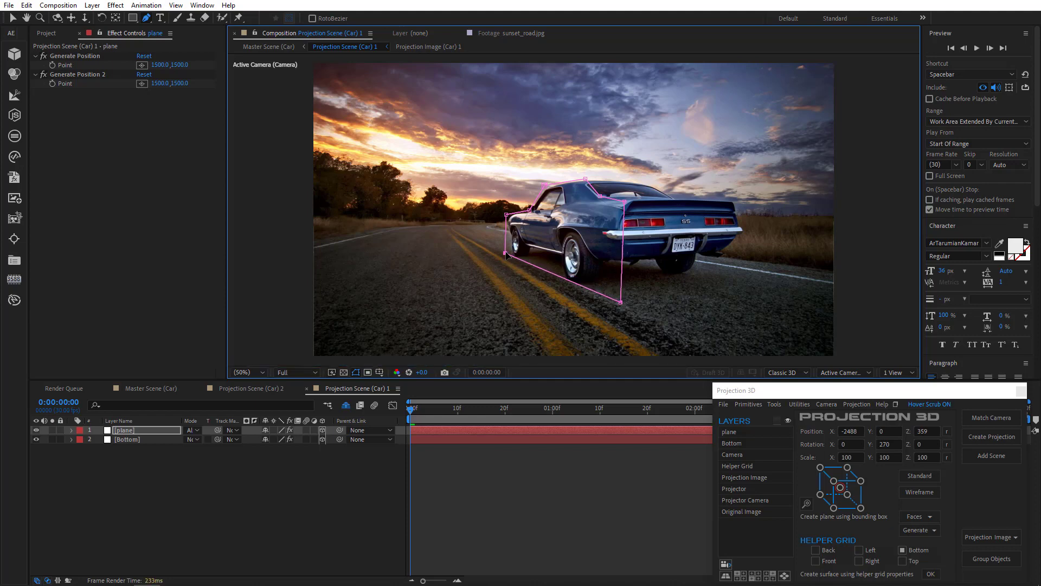
drag(620, 302, 627, 308)
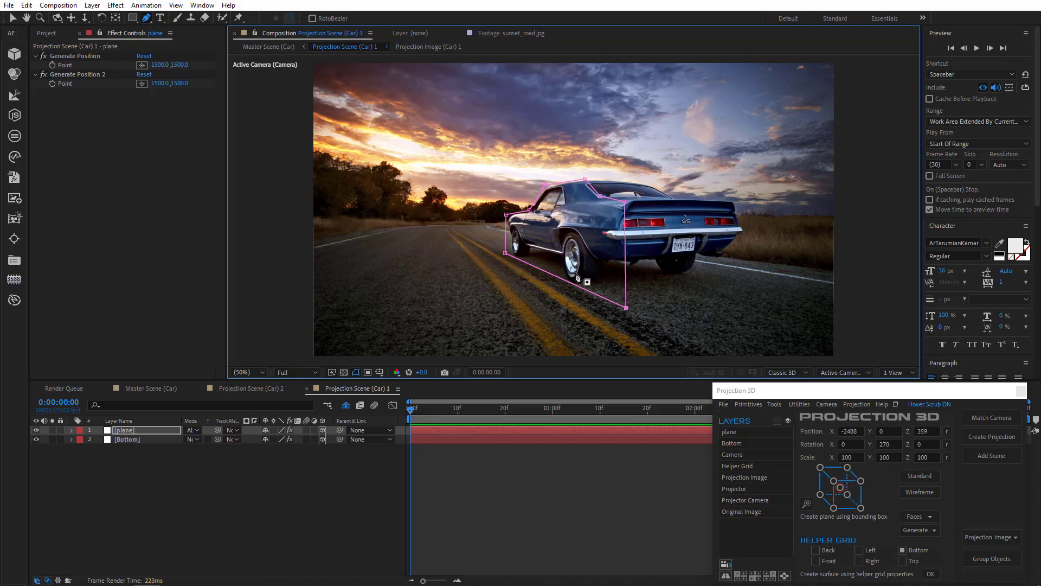
Extrude Mask 1 of the plane layer into a surface with depth size 300, including the front face and backface
click(134, 432)
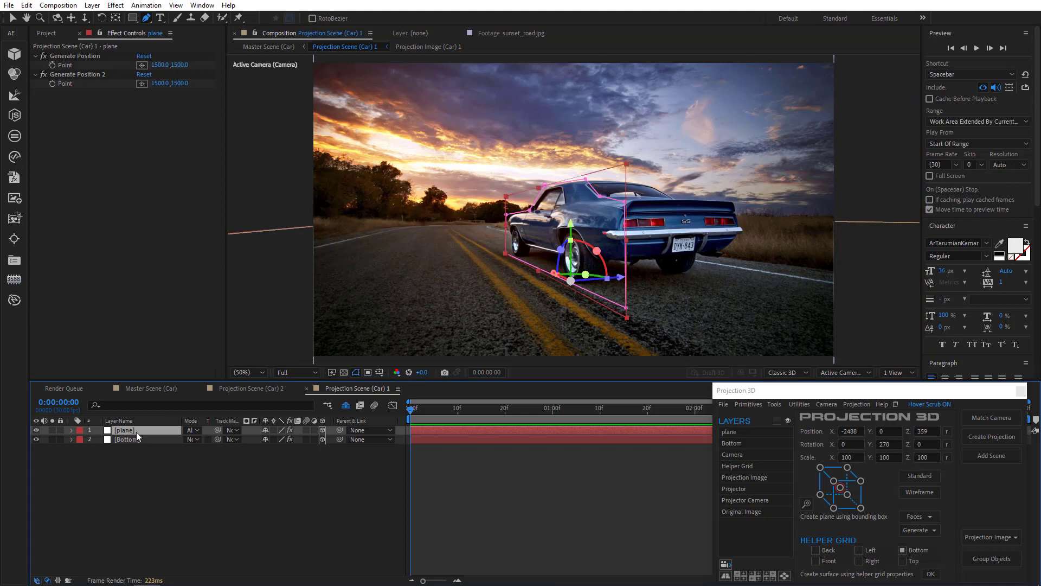
key(m)
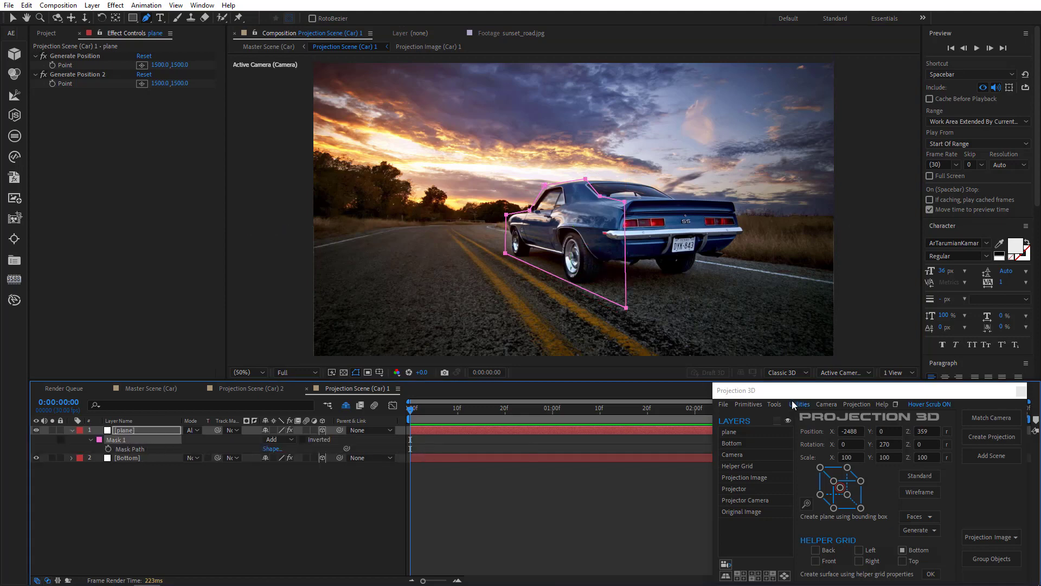
click(793, 405)
click(797, 427)
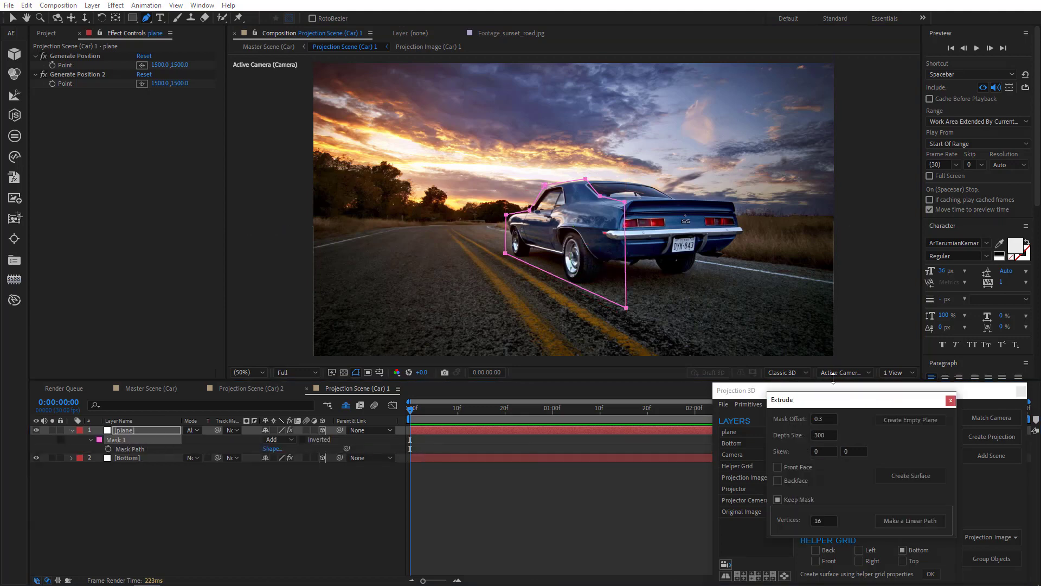
drag(858, 401, 874, 233)
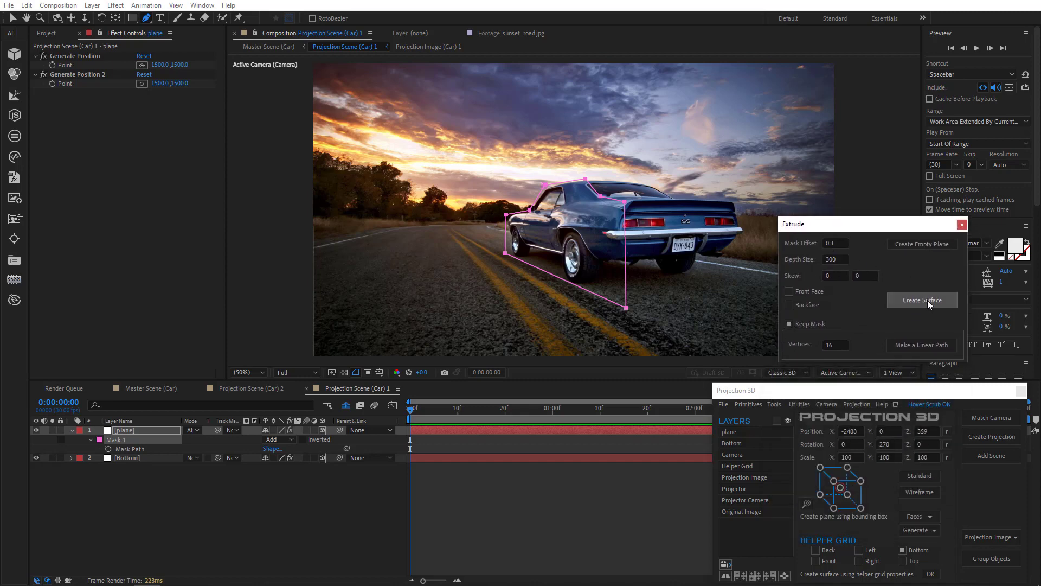
click(803, 291)
click(806, 306)
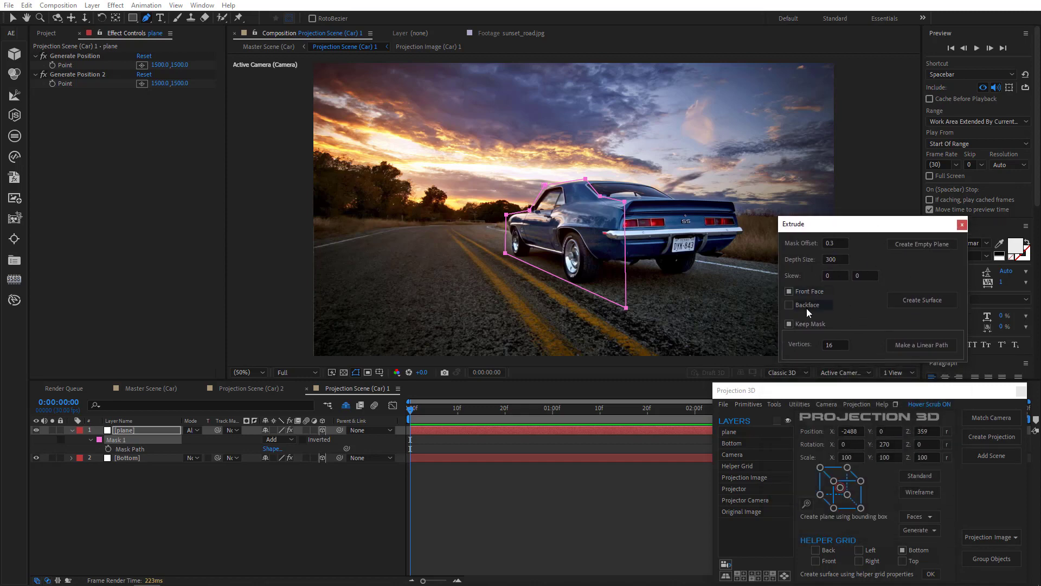
click(923, 305)
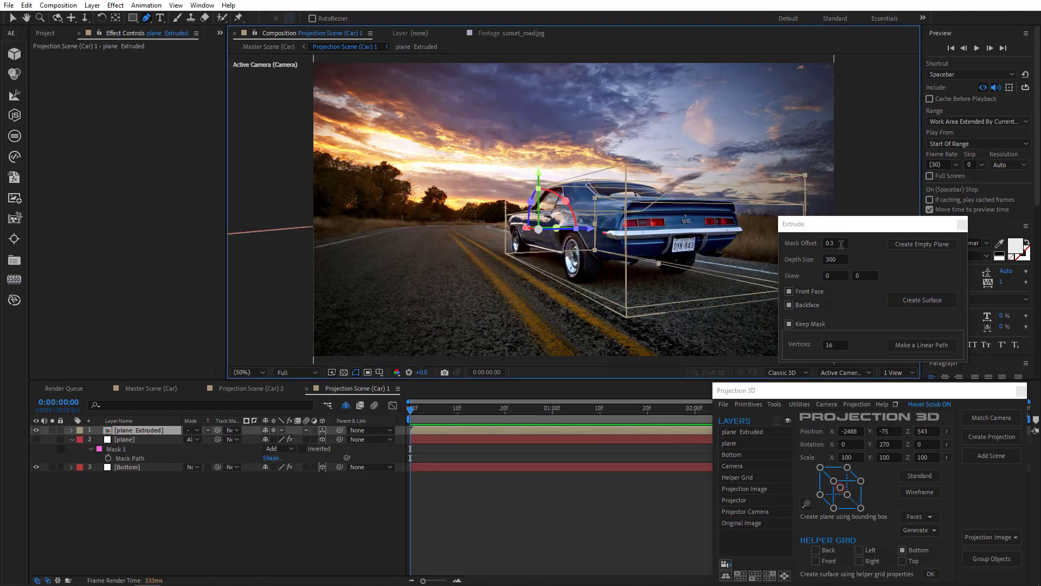
click(961, 224)
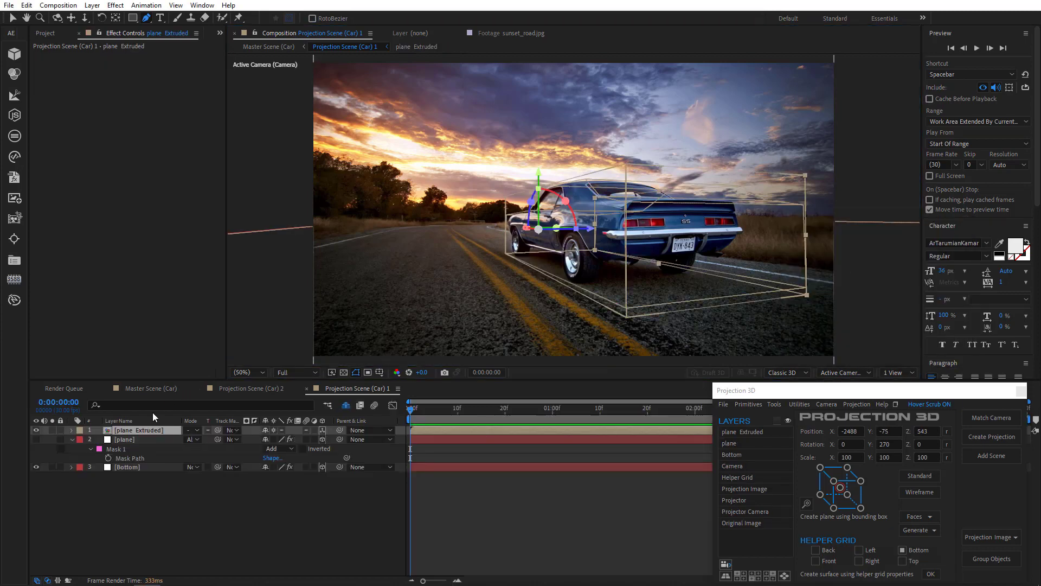
Reduce the plane Extruded layer's Z scale to 66% and delete the plane and Bottom layers
key(s)
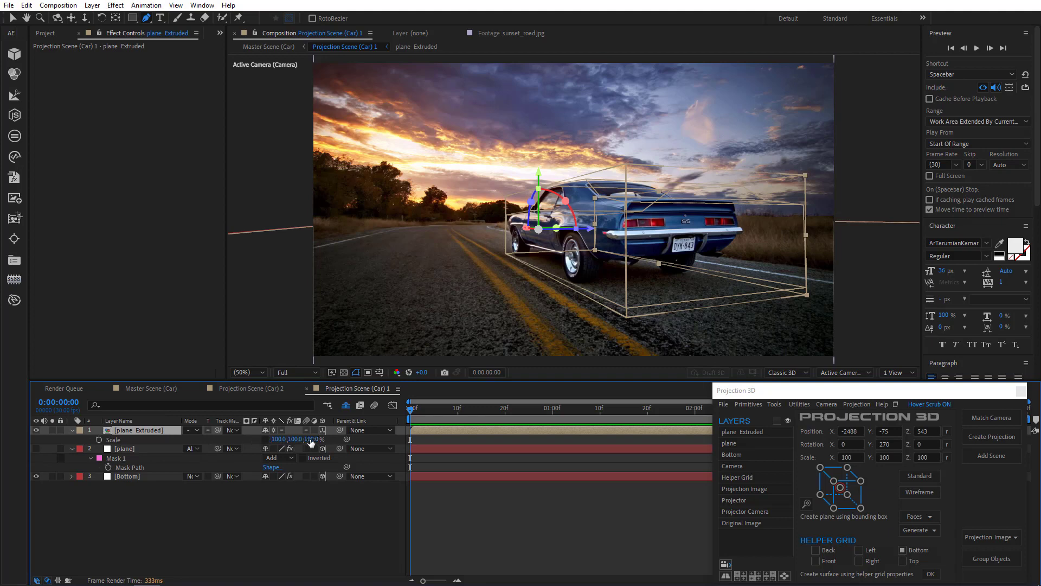
drag(308, 439, 290, 439)
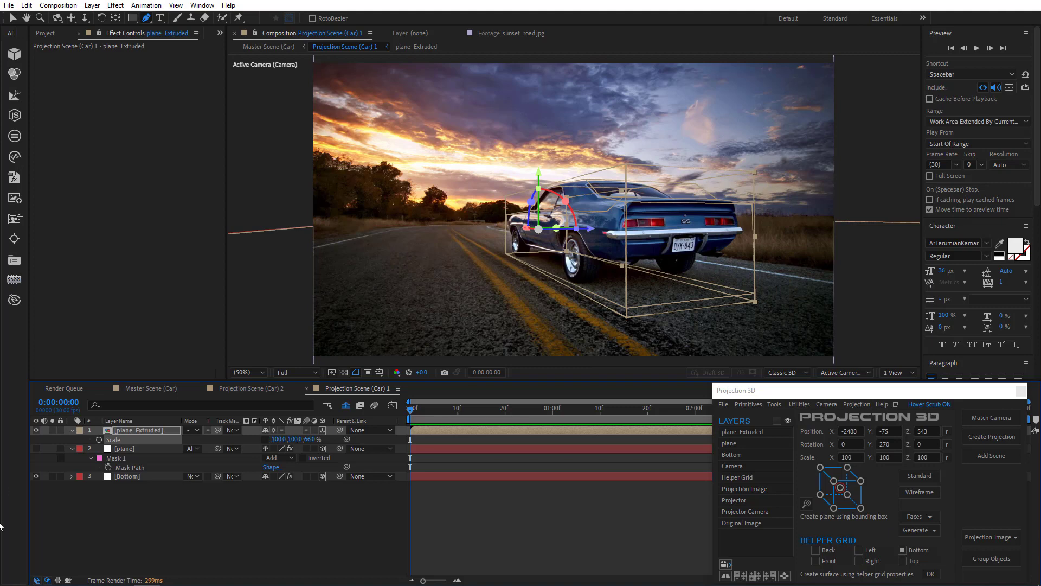
drag(113, 522, 142, 454)
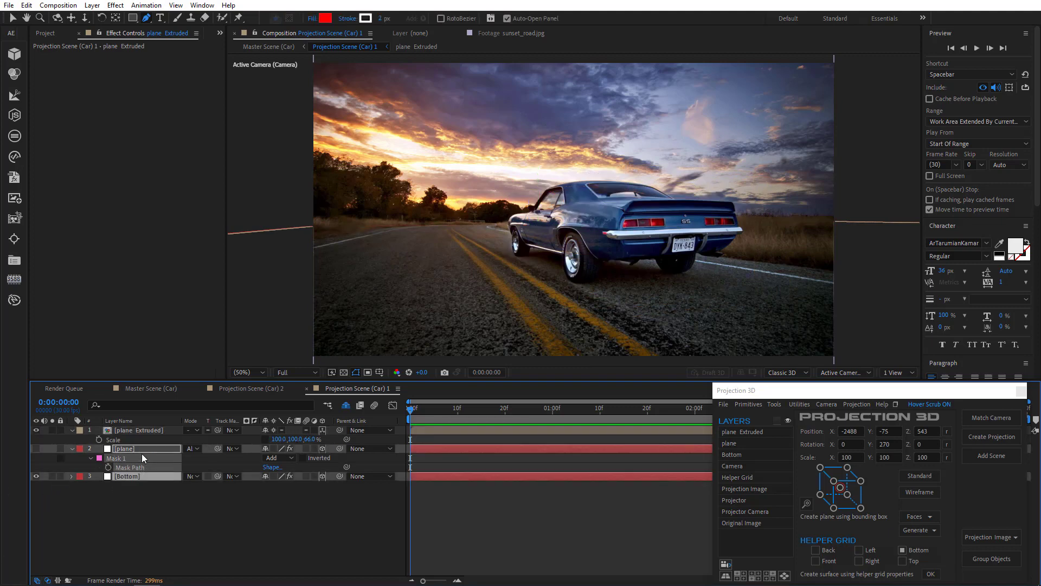
key(Delete)
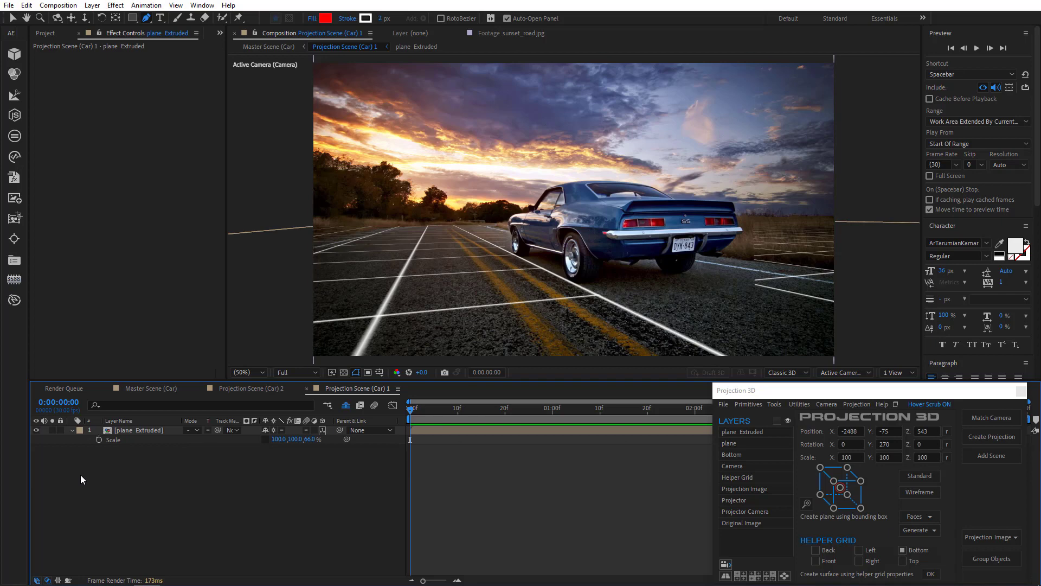
Check the extruded layer in isolation, including Projection Scene (Car) 1 on its own in Master Scene (Car)
click(129, 430)
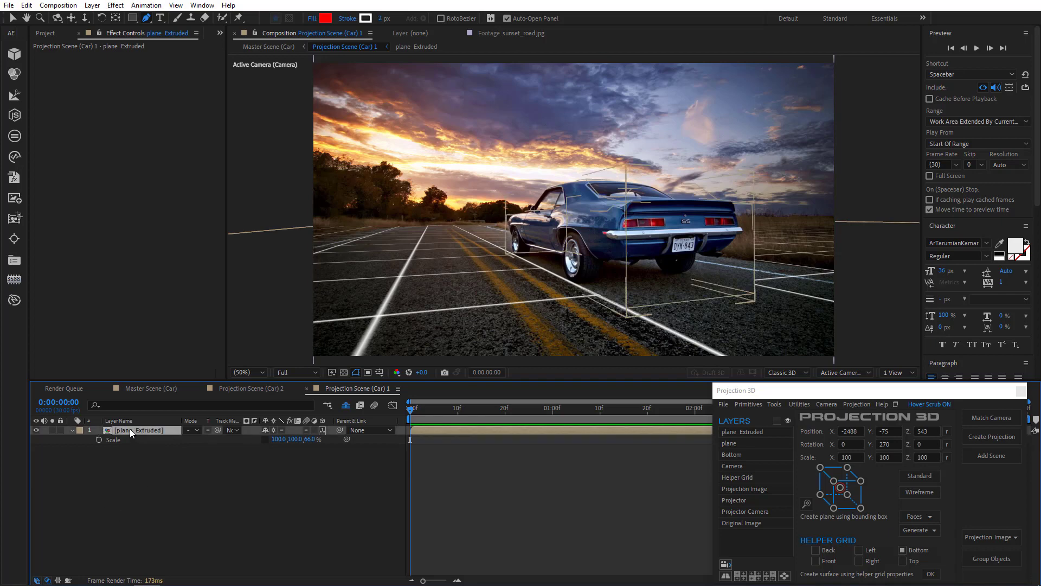
click(52, 430)
click(52, 429)
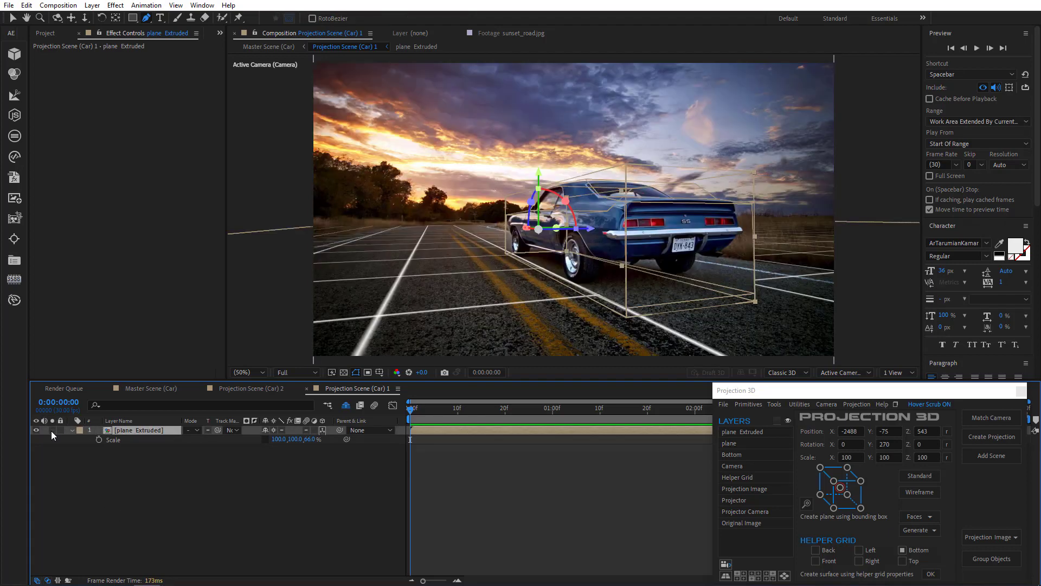
click(147, 387)
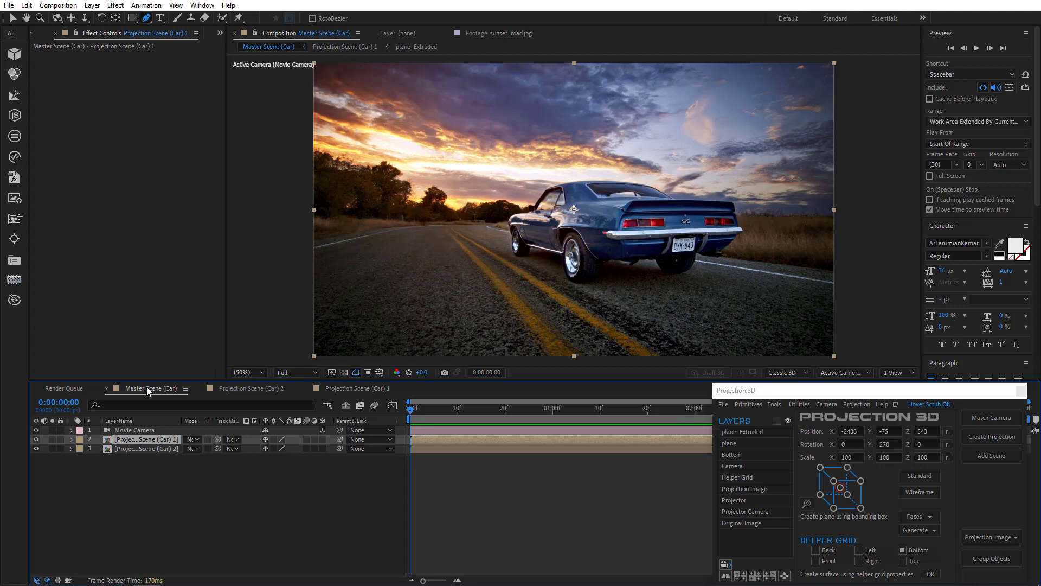
click(51, 438)
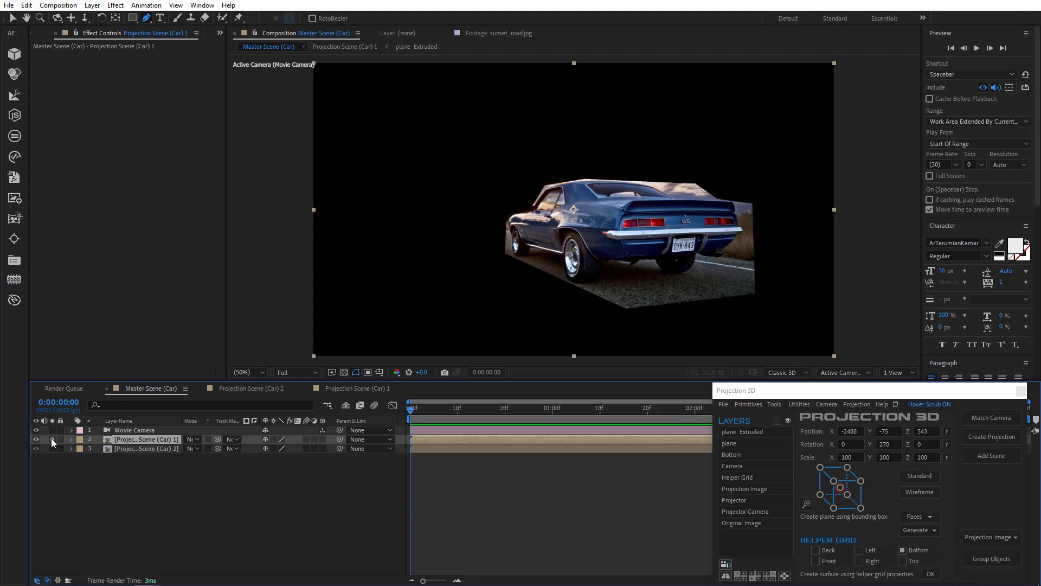
click(51, 439)
key(F2)
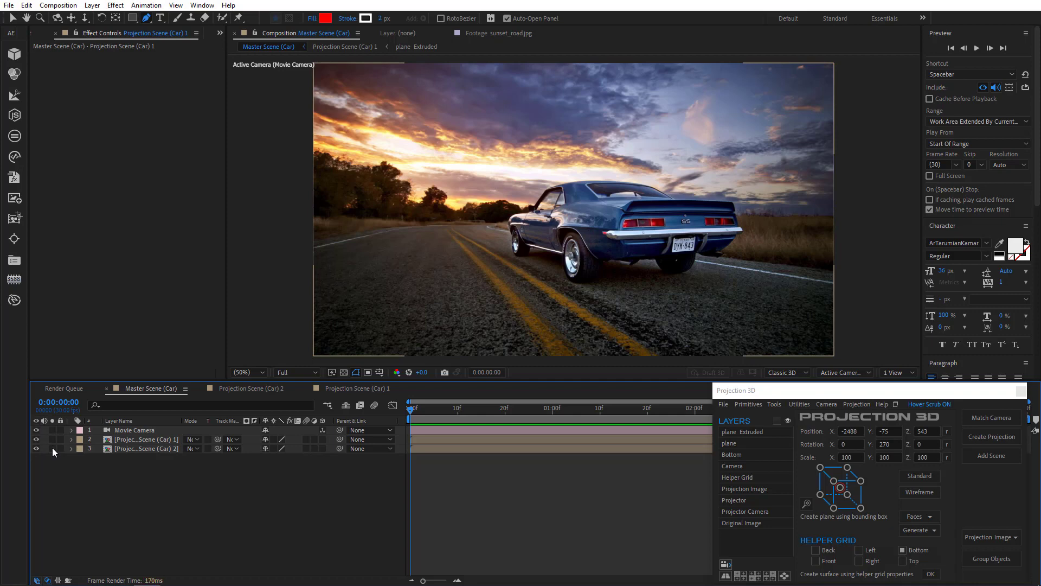
Orbit the Movie Camera around the car to test the projection, and undo the camera moves
click(139, 448)
key(c)
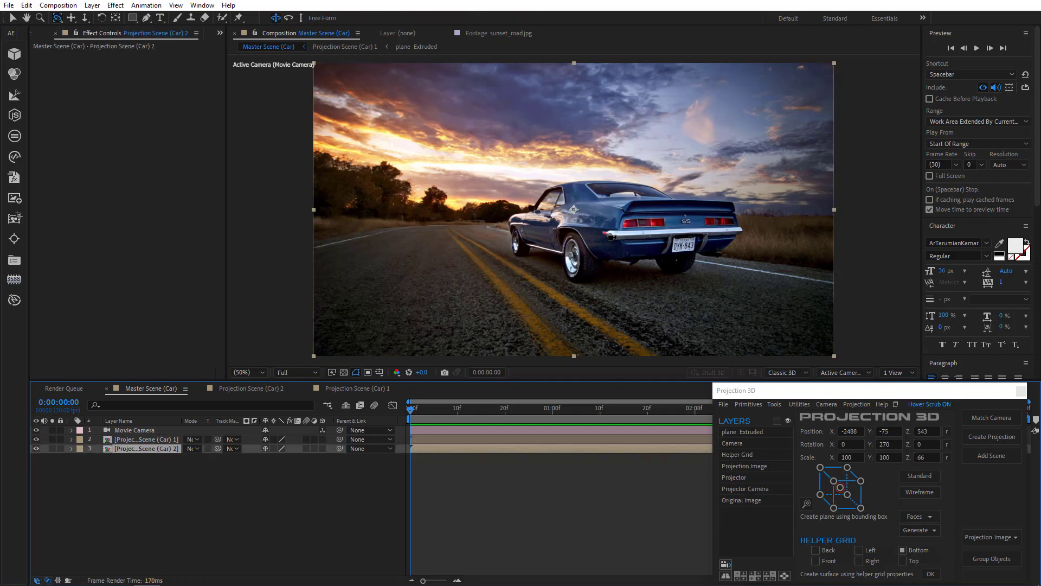
drag(598, 236, 662, 223)
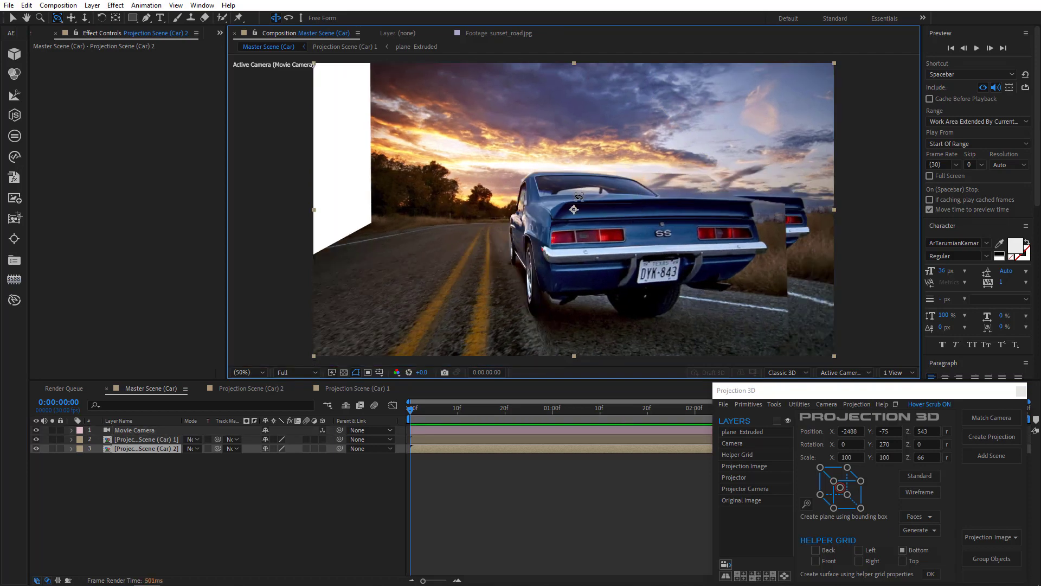
key(ctrl+z)
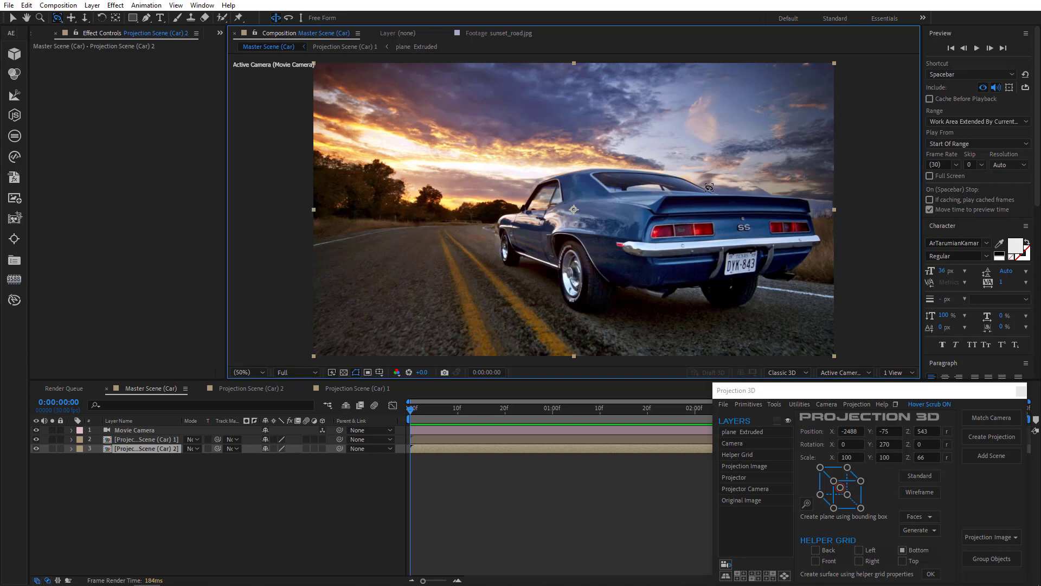
key(ctrl+z)
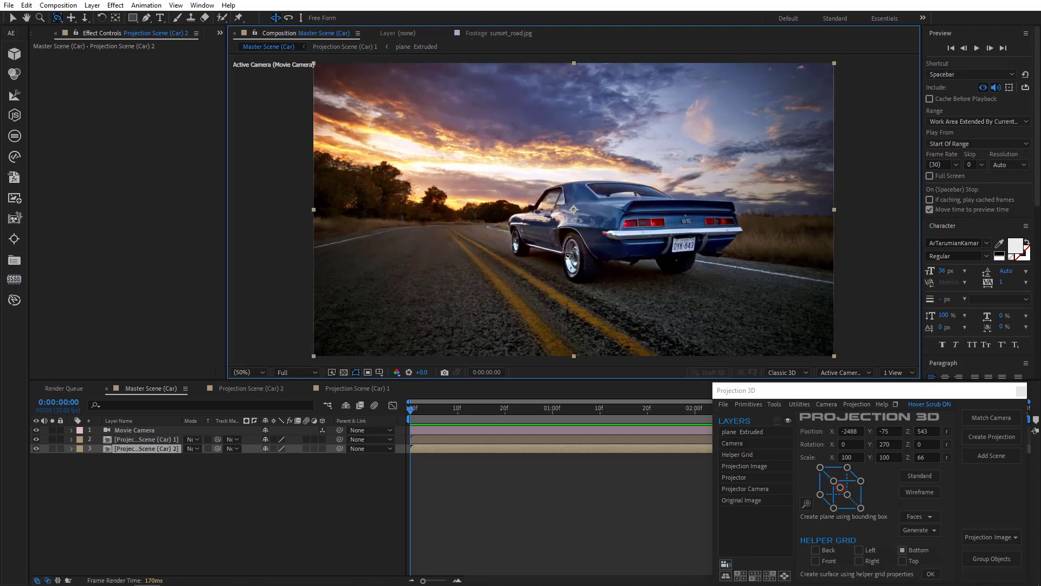
Replace the projection image of Projection Scene (Car) 1 with car.png after previewing the file
click(137, 439)
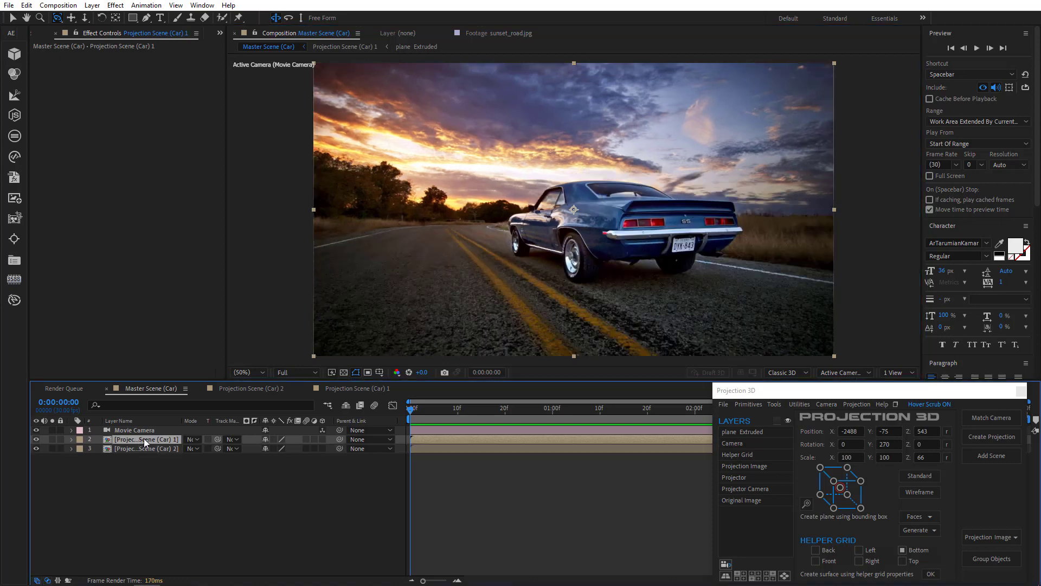
click(52, 440)
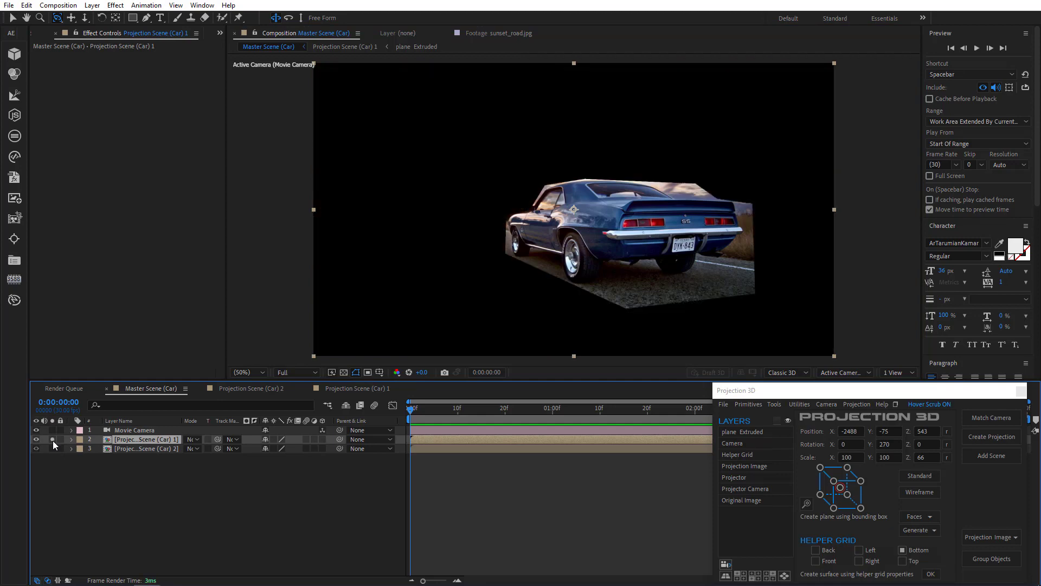
click(52, 440)
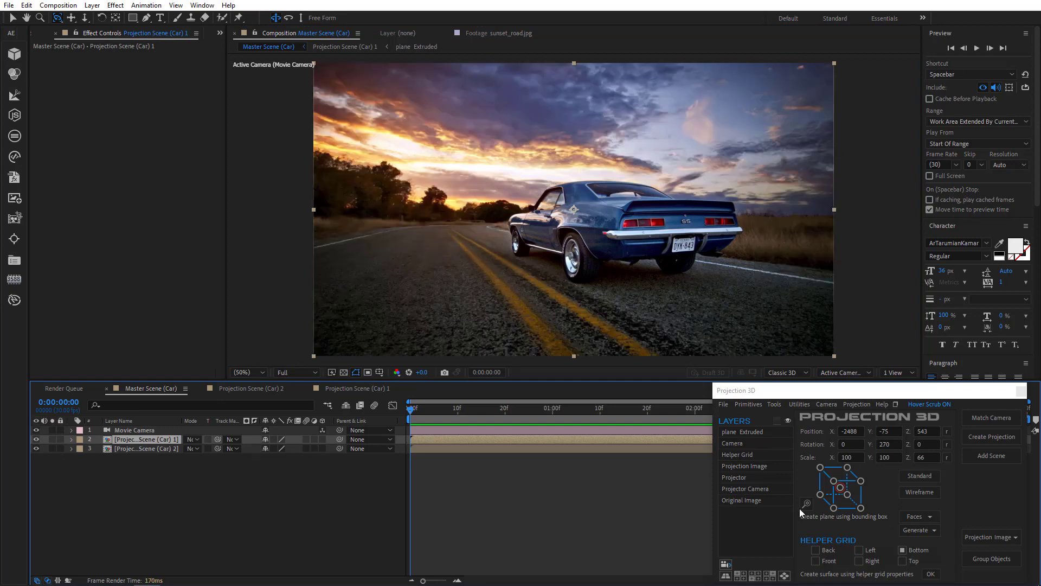
click(968, 537)
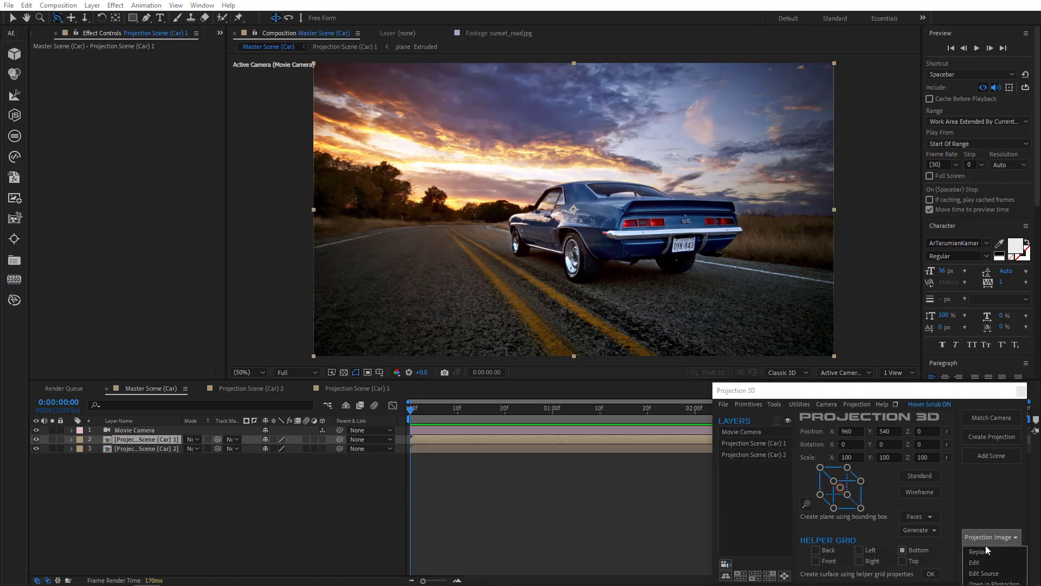
click(979, 551)
click(193, 109)
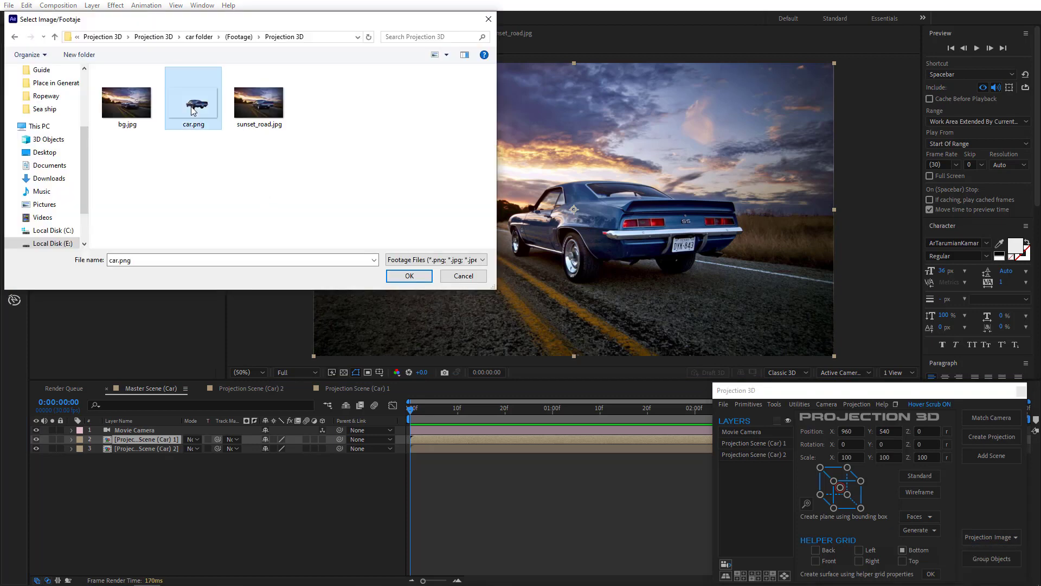
right_click(193, 109)
click(224, 129)
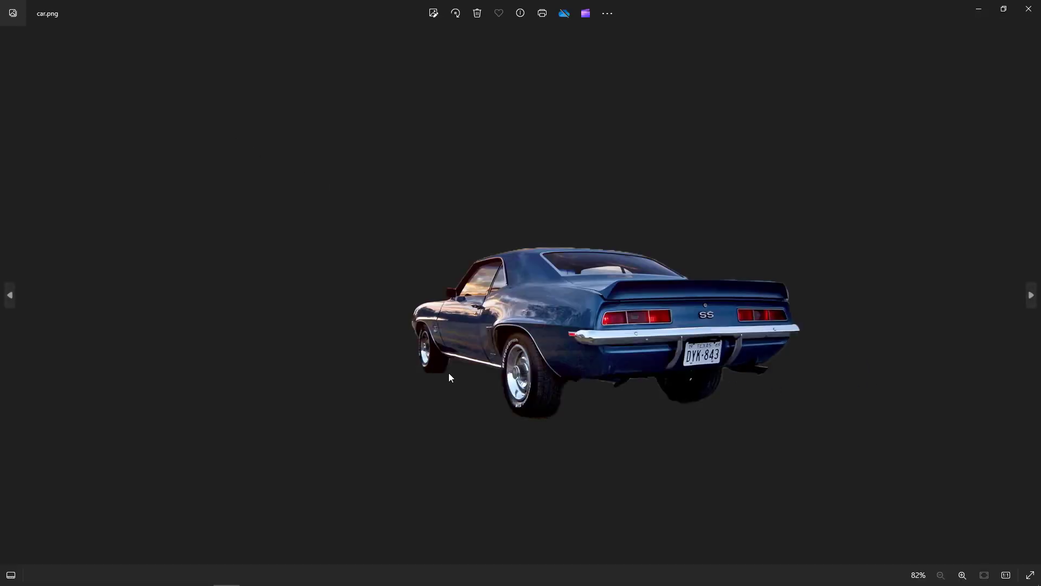
click(1029, 8)
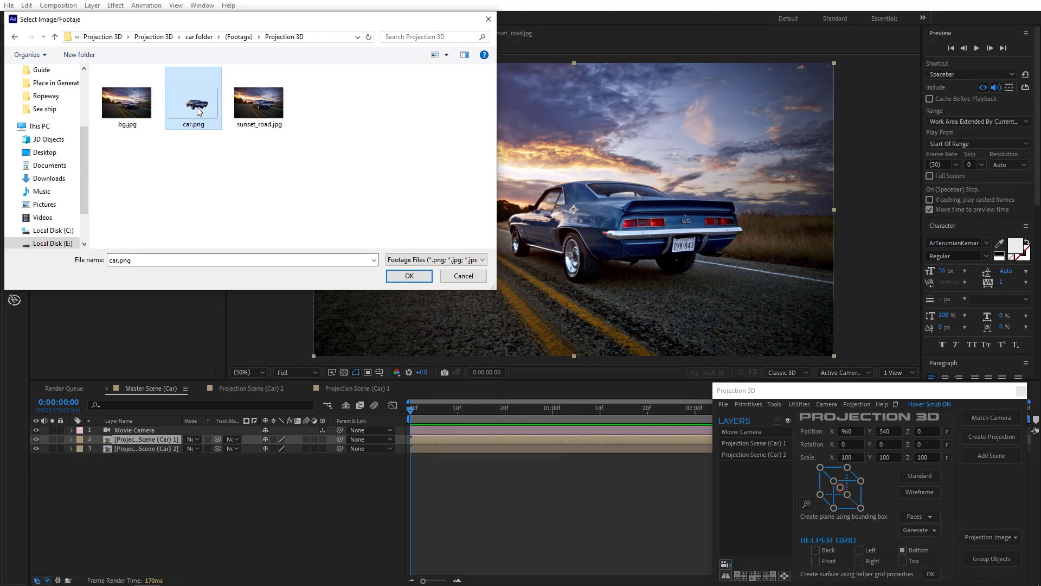
click(418, 278)
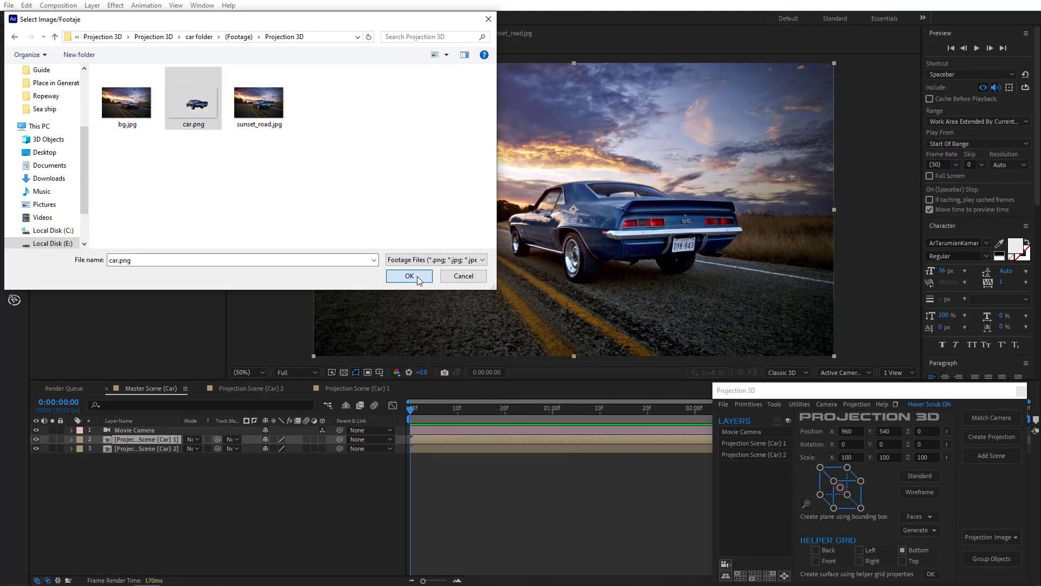
click(531, 337)
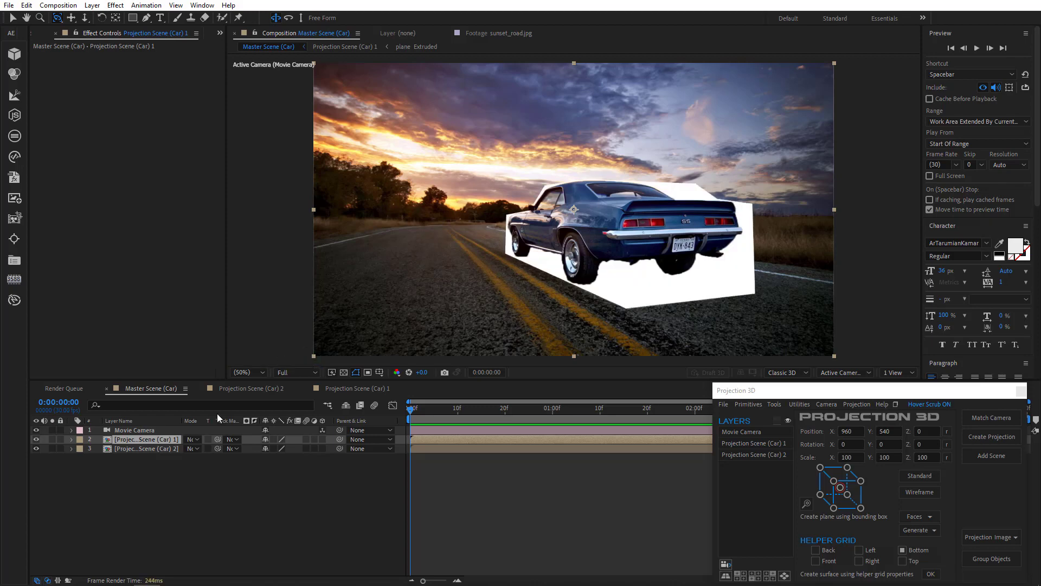
Apply Clean Edges to Projection Scene (Car) 1 and inspect the layer in isolation
click(143, 441)
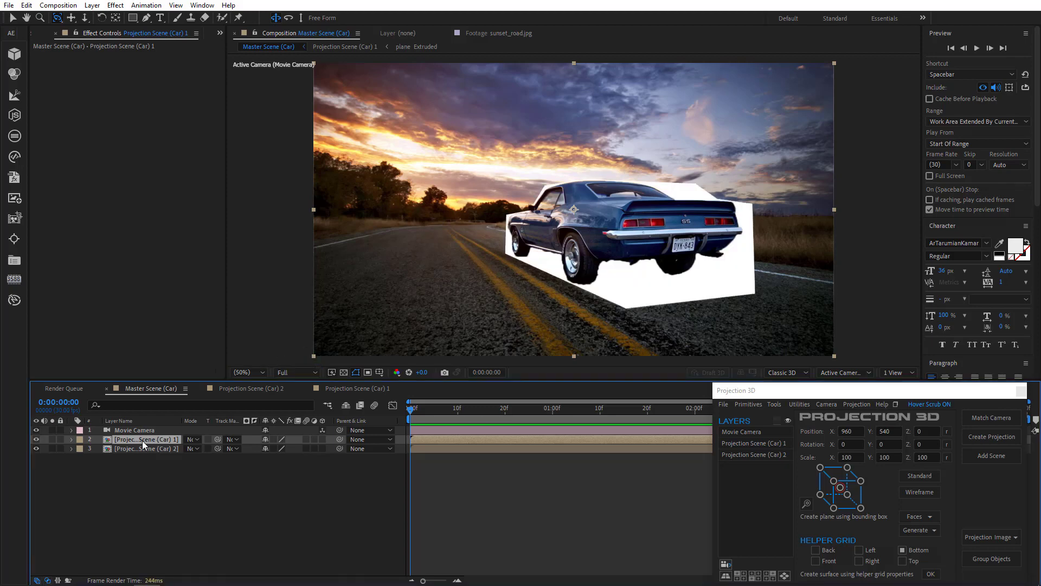
click(51, 440)
click(51, 440)
click(795, 404)
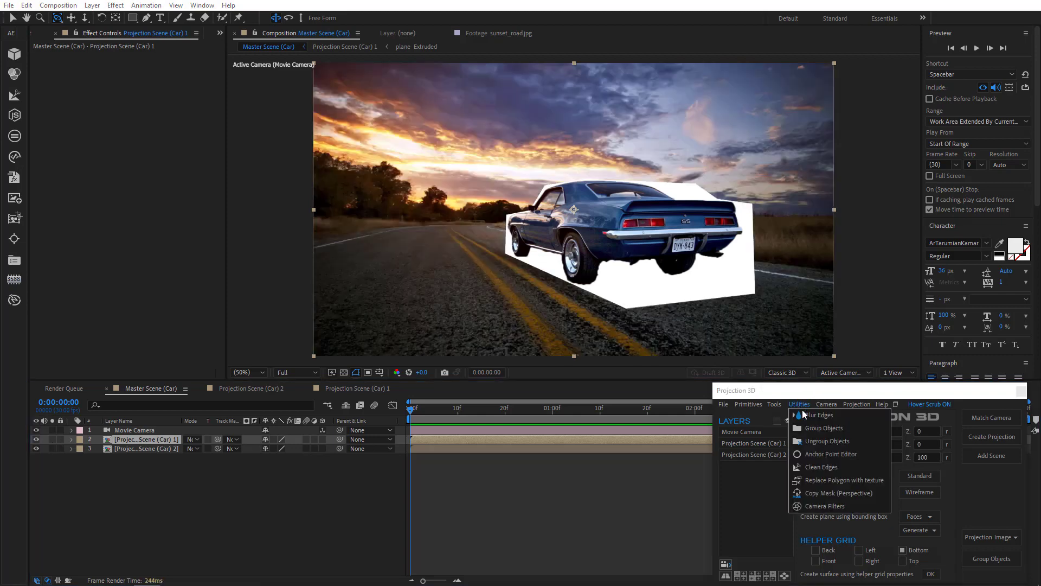
click(812, 465)
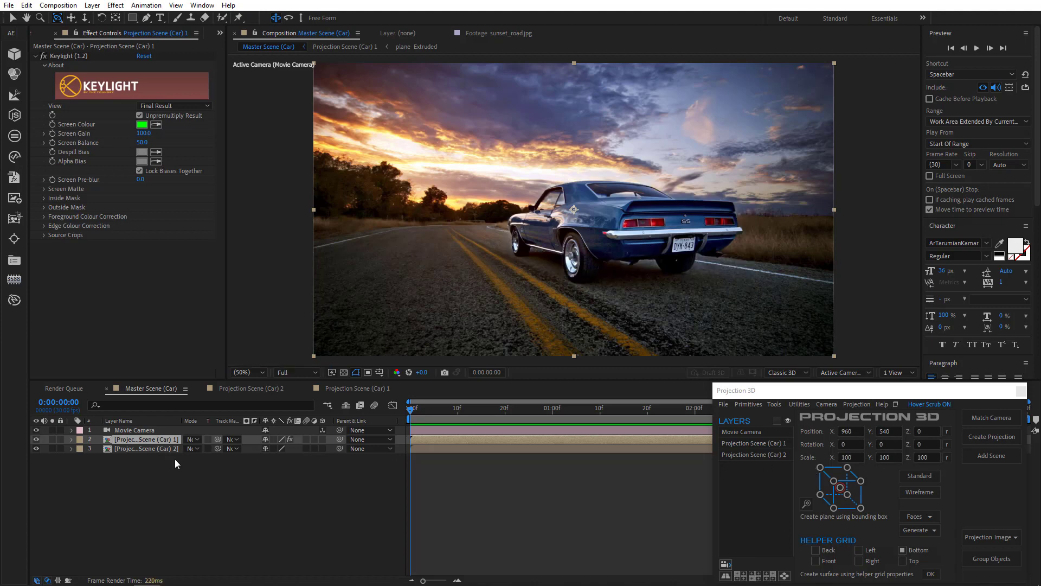
click(51, 440)
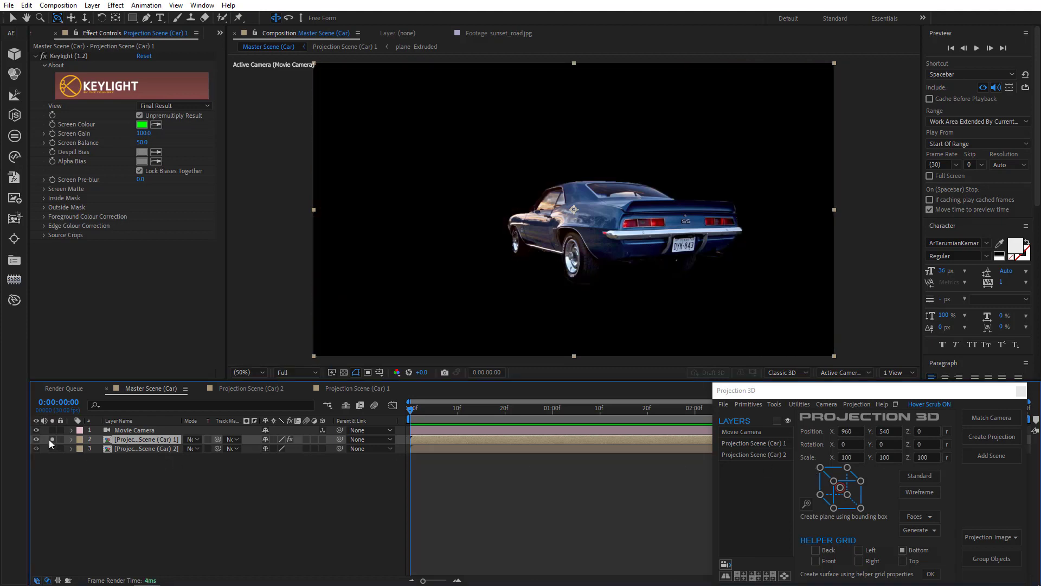
click(51, 439)
click(49, 439)
click(50, 440)
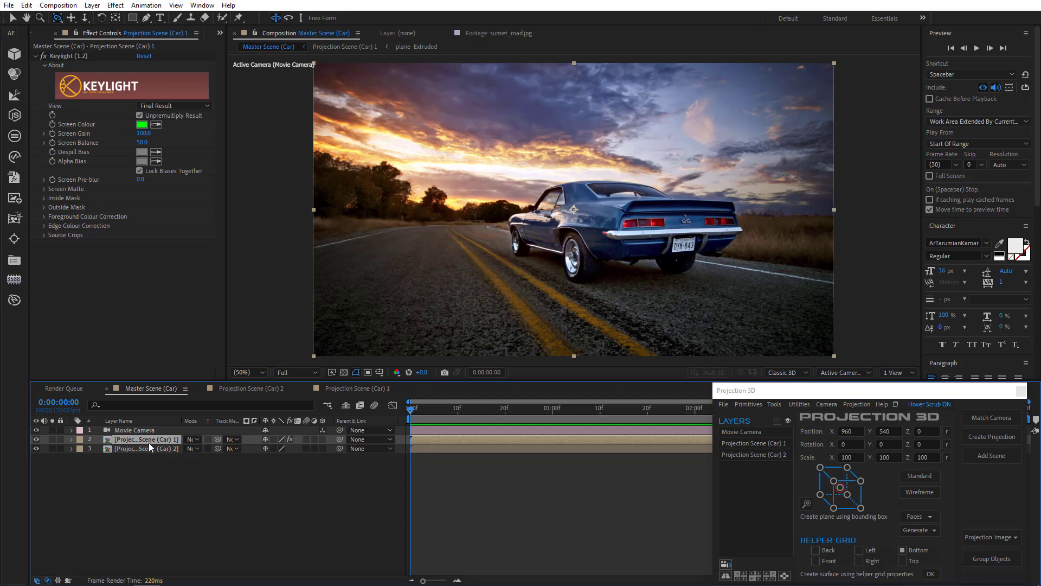
Compare the car with and without Clean Edges, and undo both the effect and the projection image replacement
key(ctrl+z)
key(ctrl+shift+z)
key(ctrl+z)
key(ctrl+shift+z)
key(ctrl+z)
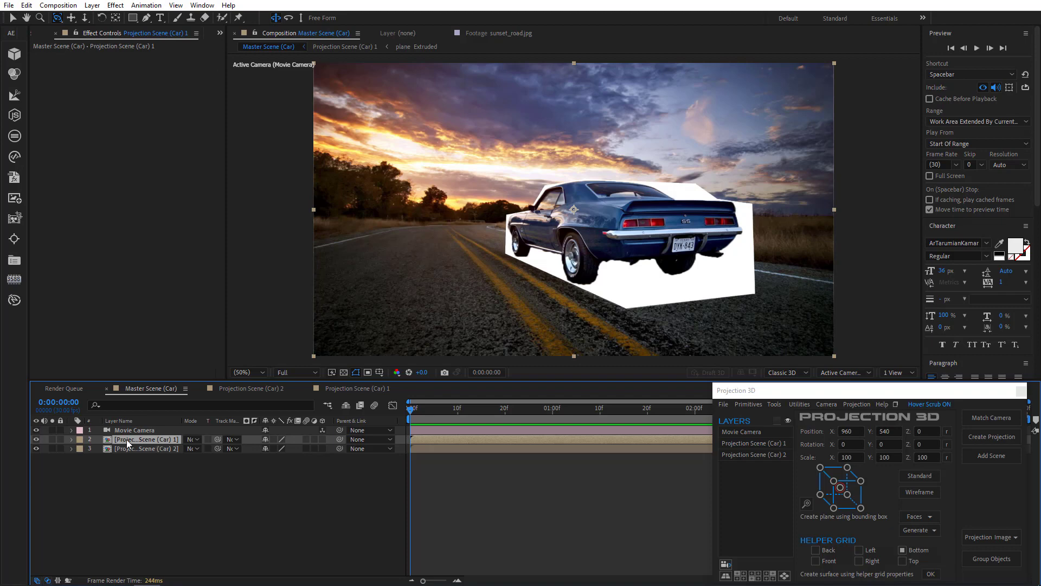
key(ctrl+z)
key(ctrl+z)
key(ctrl+z)
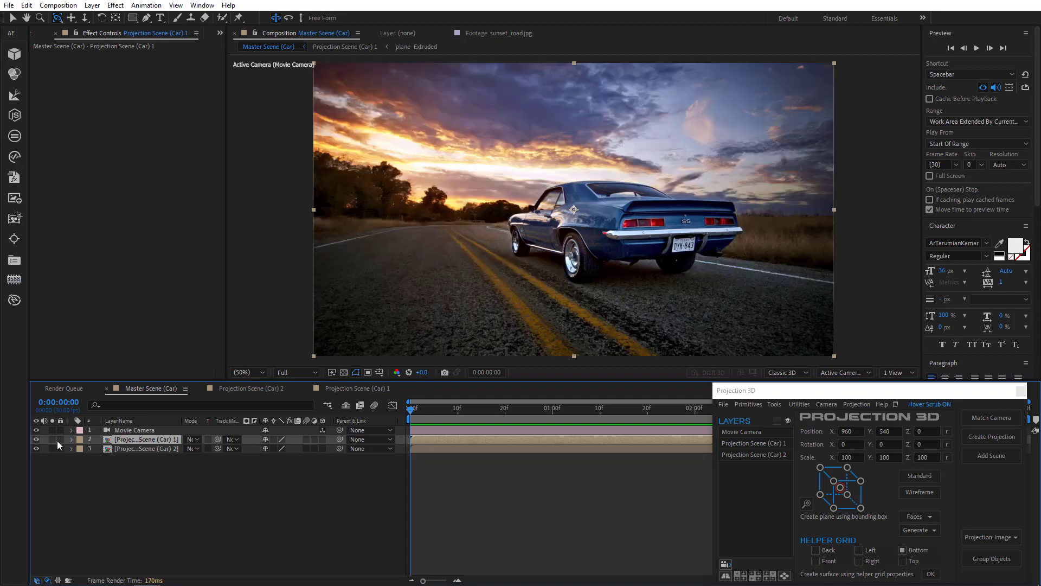
Open the projection image of Projection Scene (Car) 1 for editing after checking the layer in isolation
click(53, 439)
click(53, 439)
click(995, 537)
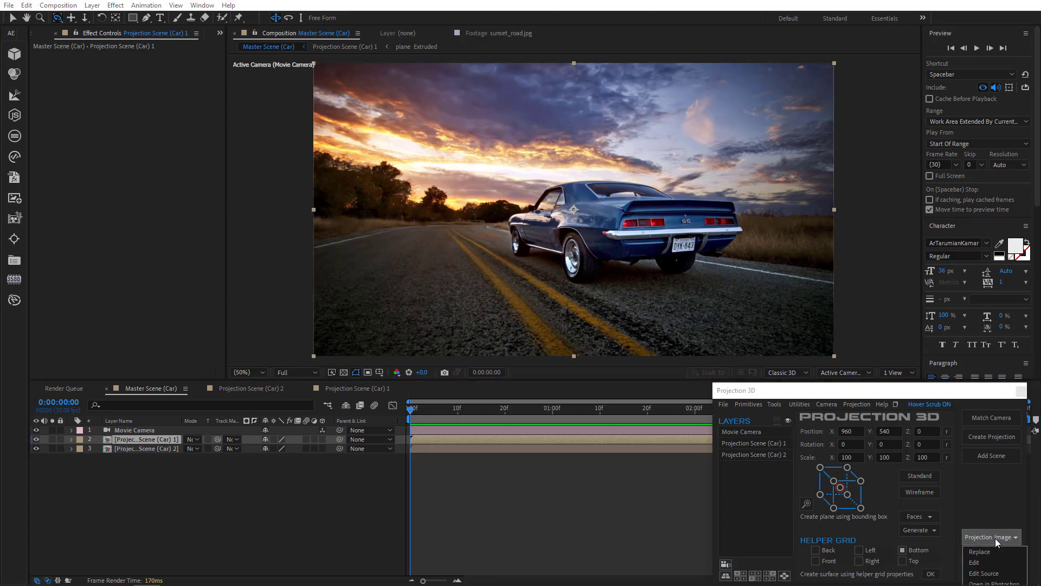
click(988, 559)
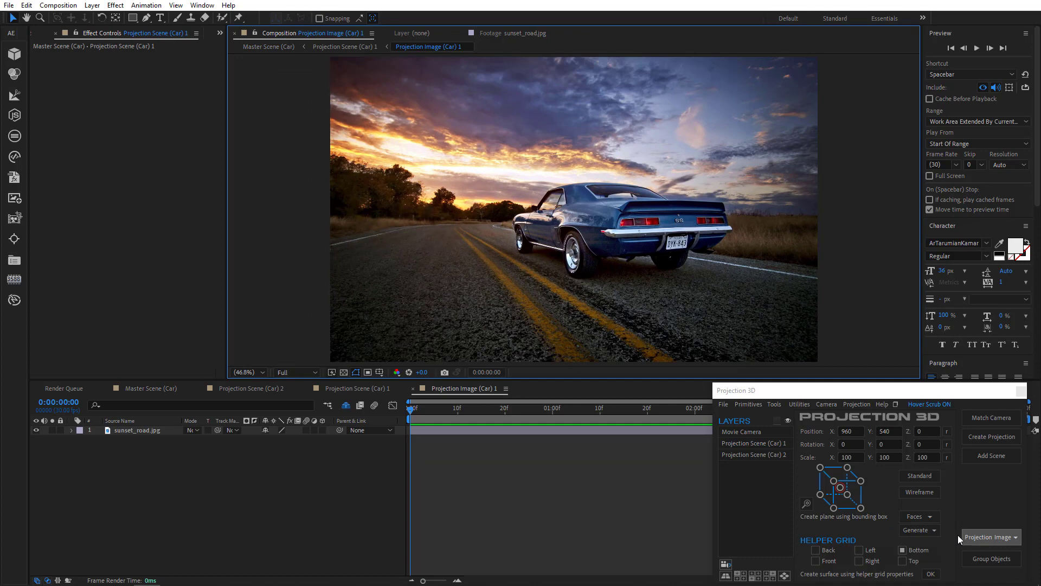
Start a Pen tool mask on the sunset_road.jpg layer, tracing the car's near rear wheel, door sill and front wheel
click(147, 19)
key(.)
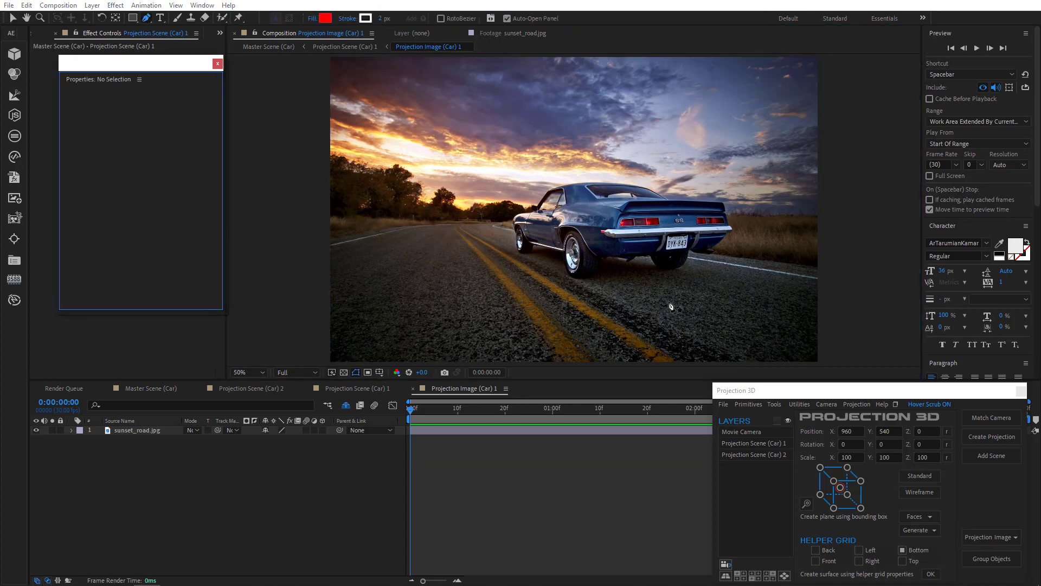
key(/)
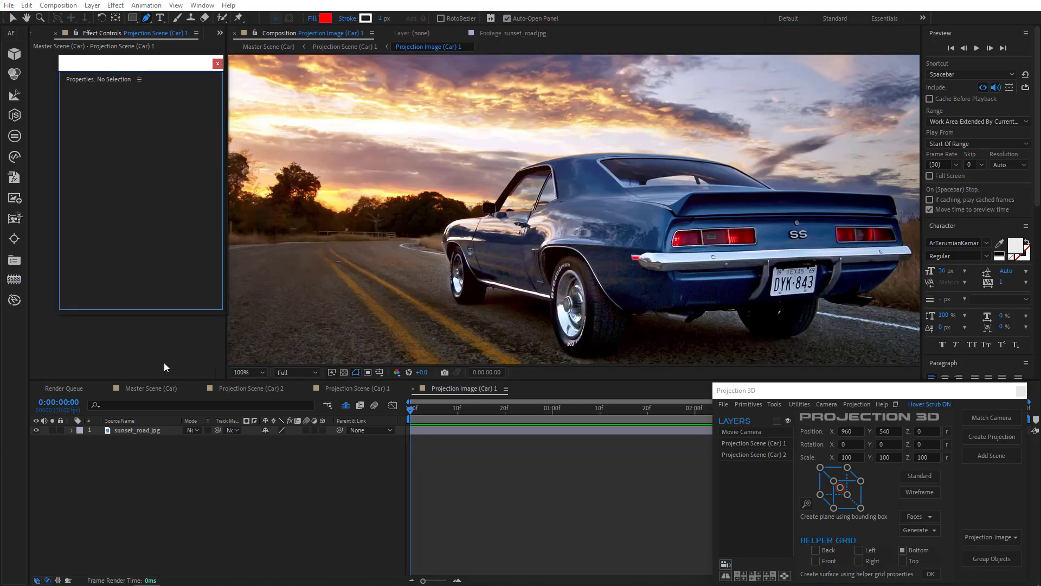
click(131, 430)
click(567, 351)
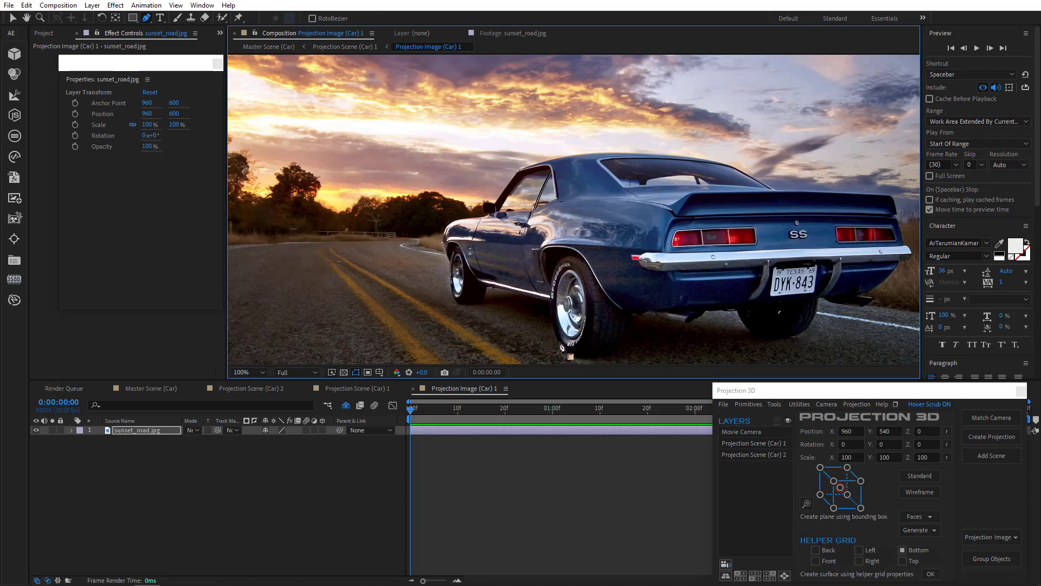
click(559, 341)
click(550, 301)
click(495, 288)
click(487, 288)
click(485, 301)
click(474, 308)
click(467, 308)
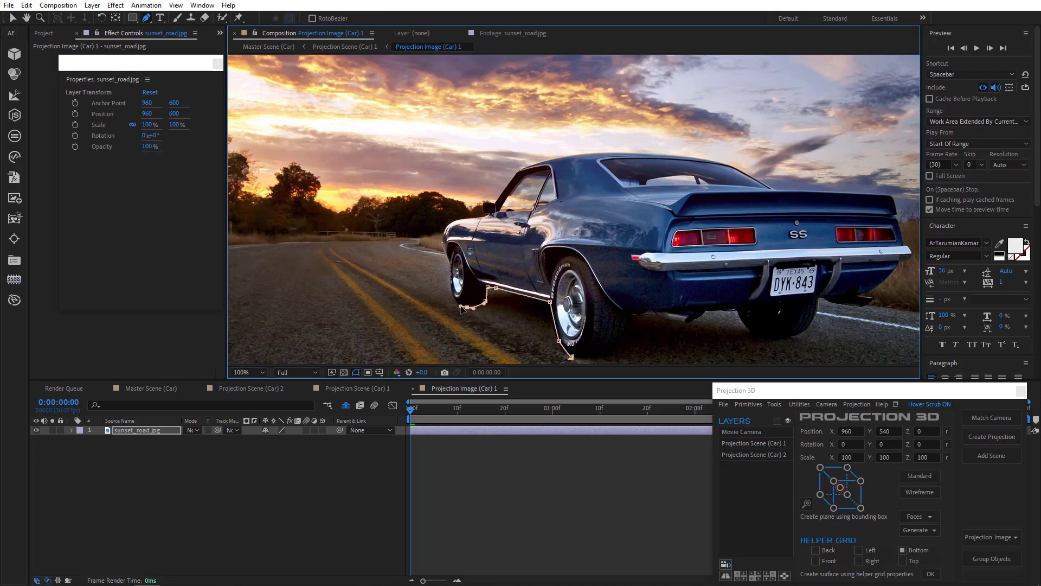
Continue the mask path up the car's front end, along the hood and windshield to a curved point on the roof
click(451, 287)
click(450, 263)
click(440, 244)
click(444, 231)
click(453, 221)
click(462, 218)
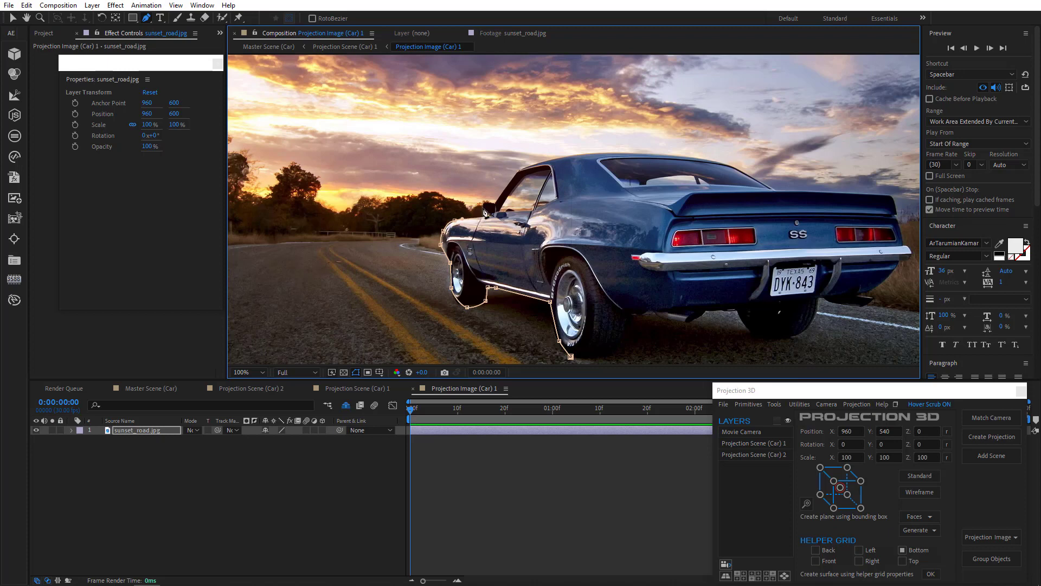
click(482, 207)
click(494, 203)
click(519, 171)
drag(614, 154, 682, 152)
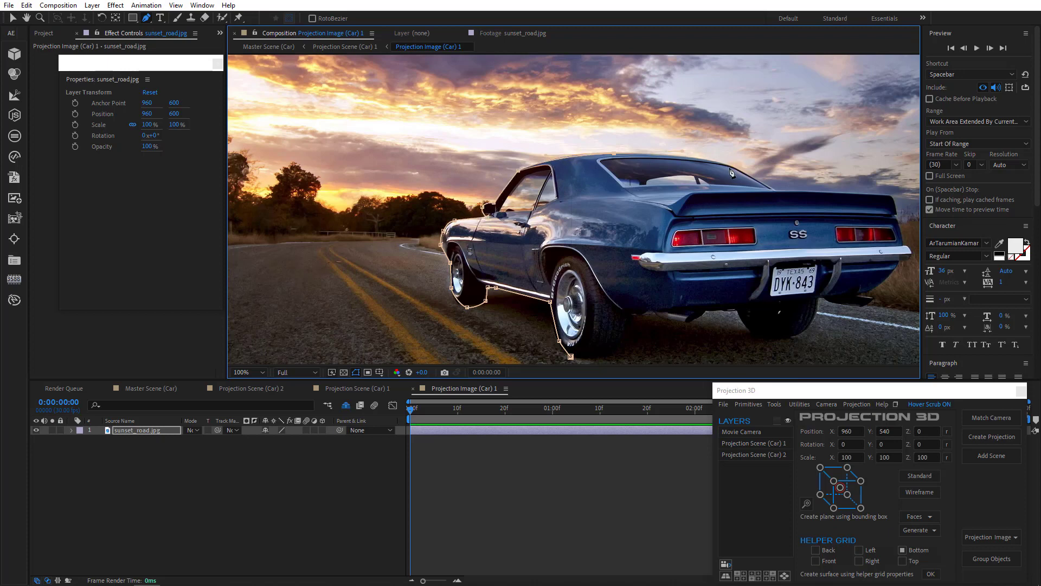
Extend the mask path along the rear window and spoiler, and around the far end of the rear bumper
click(734, 168)
click(775, 189)
click(872, 193)
click(882, 193)
click(891, 195)
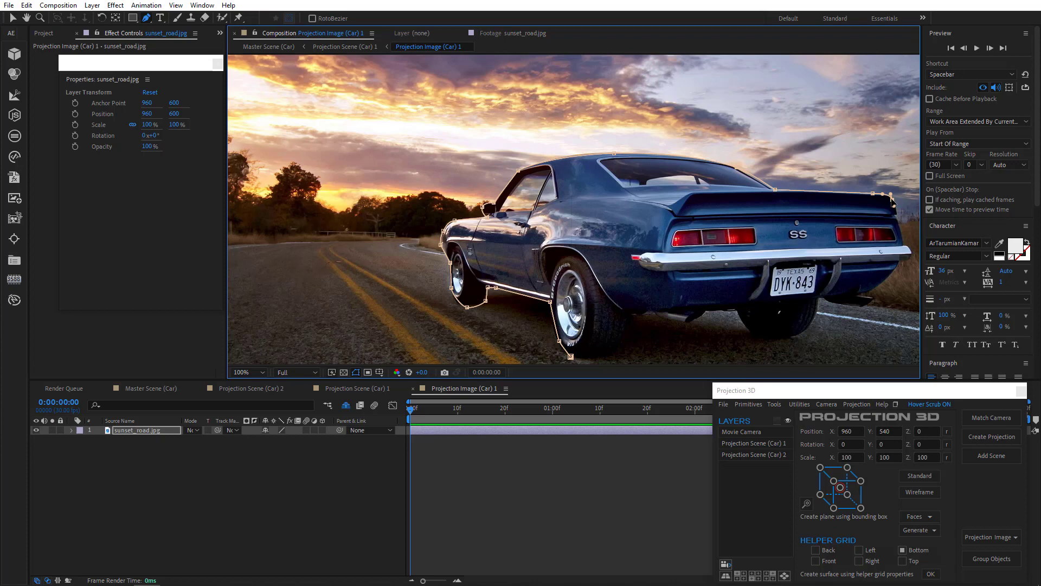
click(898, 215)
drag(897, 221, 896, 215)
click(901, 233)
click(903, 243)
click(910, 251)
drag(905, 260, 901, 260)
click(892, 273)
click(868, 291)
click(857, 297)
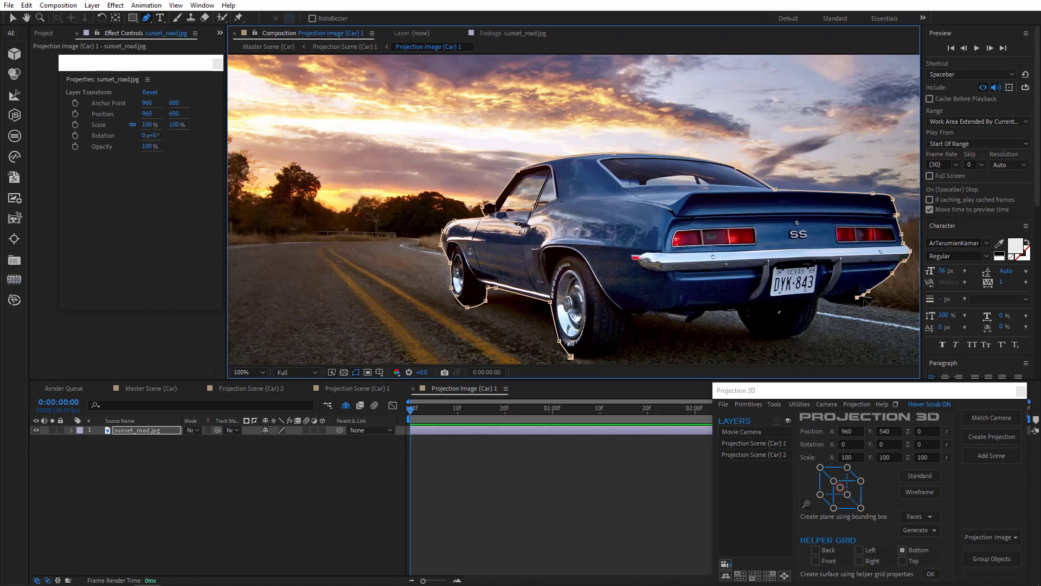
Trace the mask path around the exhaust tip and the tyre of the far rear wheel
click(874, 299)
click(863, 306)
click(839, 304)
click(829, 303)
click(822, 297)
click(812, 321)
click(792, 337)
click(751, 332)
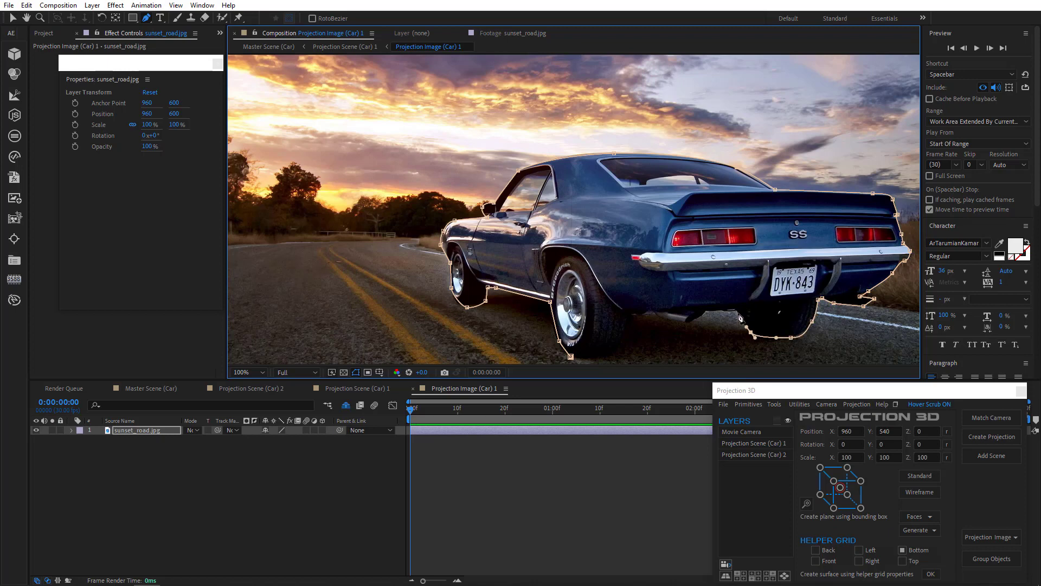
Trace the car's underside back to the near rear wheel and close the mask around the car
click(738, 312)
click(718, 309)
click(710, 310)
click(686, 321)
click(656, 319)
click(637, 326)
scroll(629, 333, down, 1)
click(619, 329)
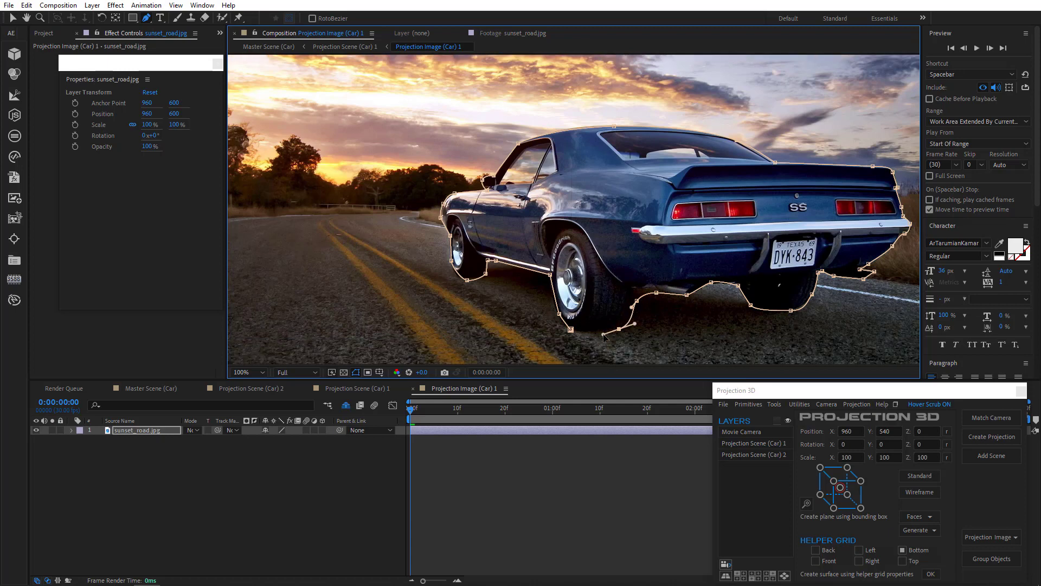
click(603, 335)
scroll(664, 283, down, 1)
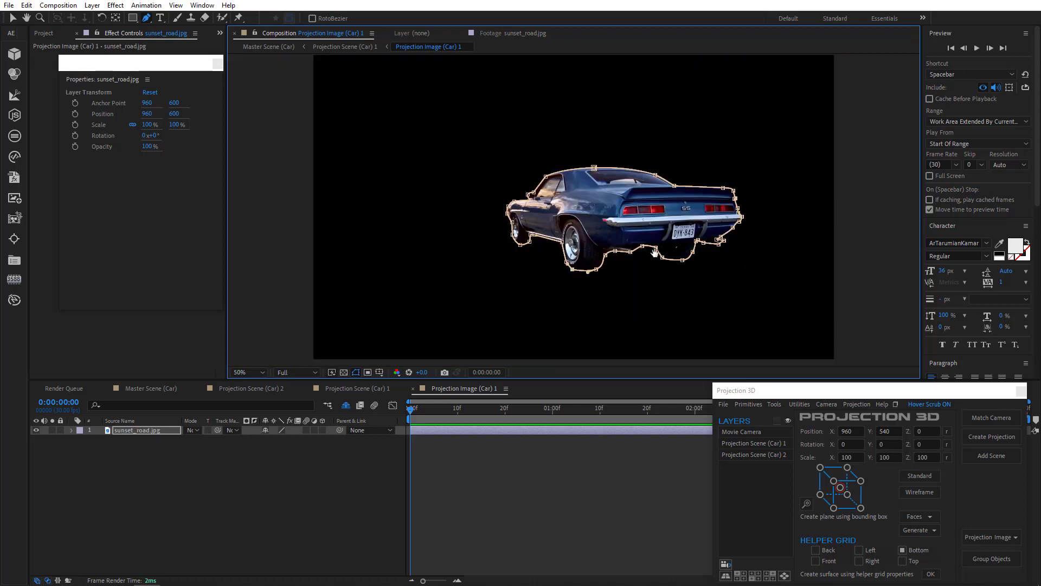
middle_drag(656, 253, 633, 251)
Apply Clean Edges to Projection Scene (Car) 1 in Master Scene (Car) and check the layer in isolation
click(142, 389)
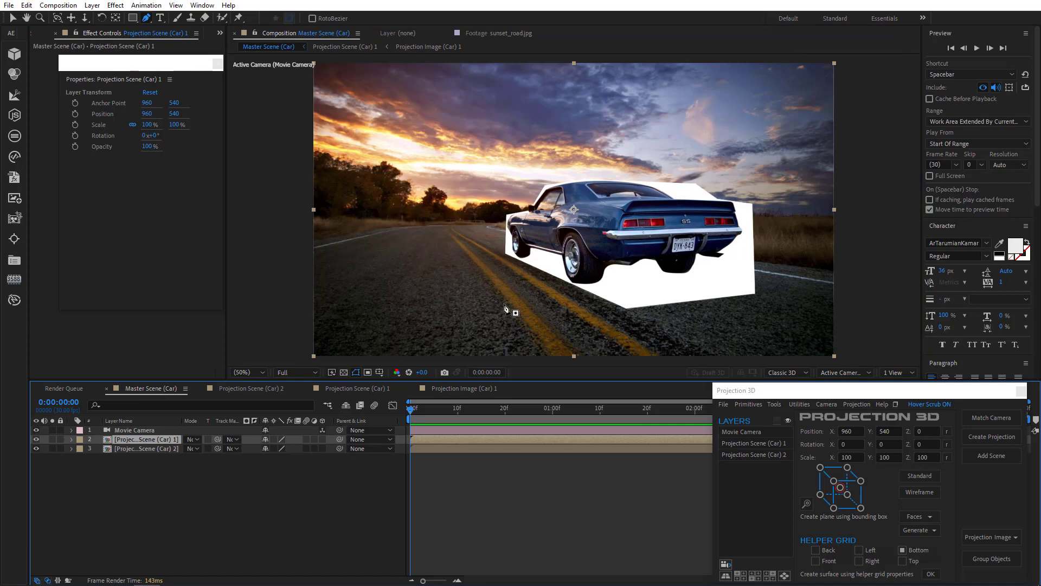
click(799, 404)
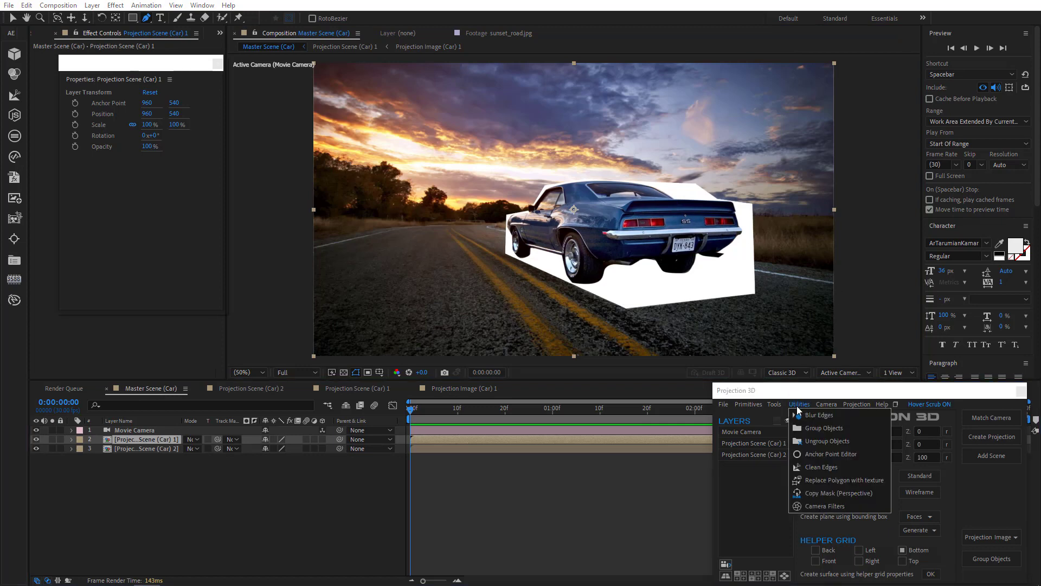
click(814, 466)
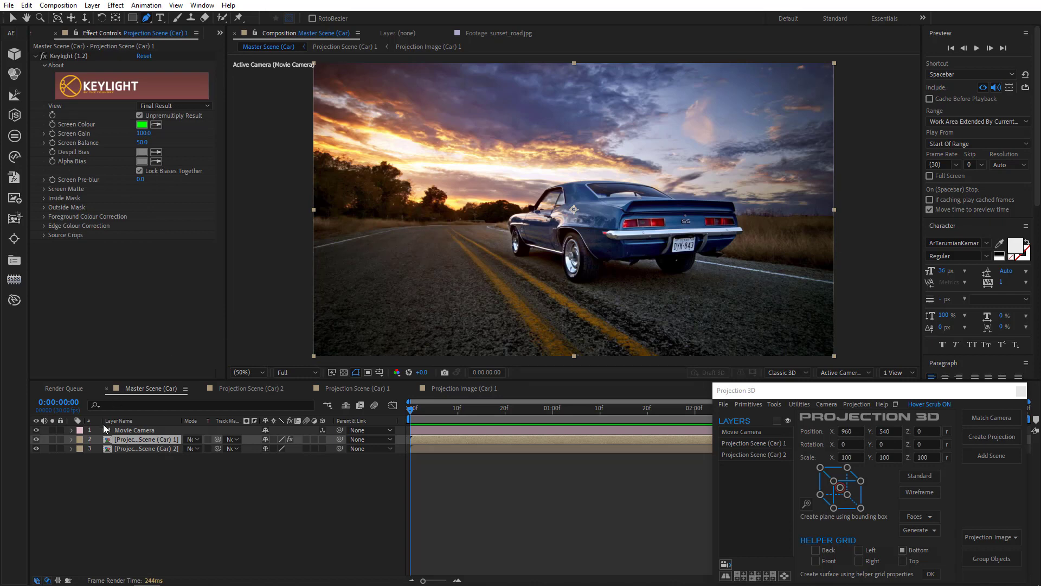
click(52, 440)
click(52, 440)
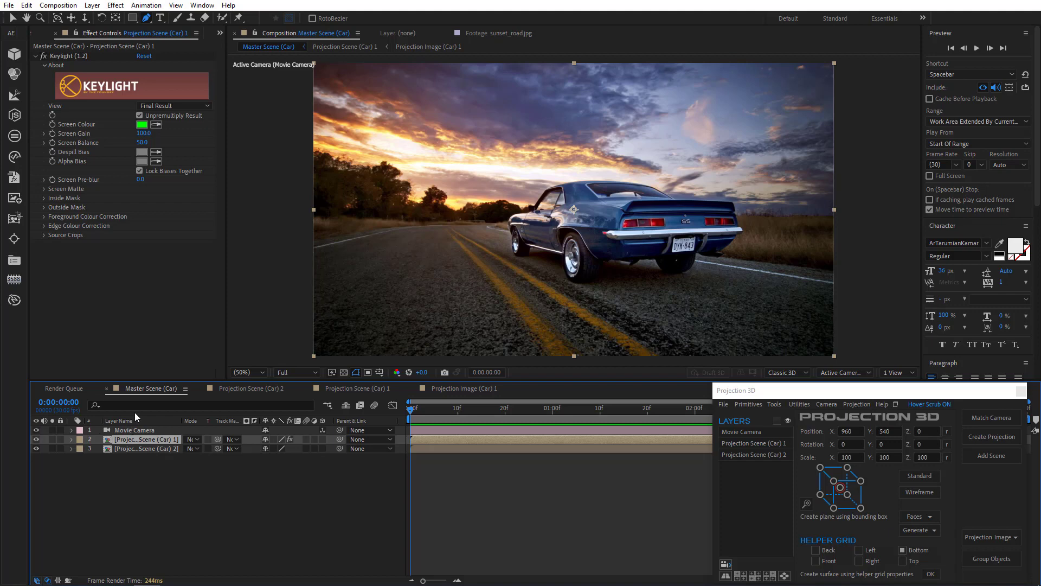
Orbit the Movie Camera to inspect the car against the background of Projection Scene (Car) 2, and undo the camera moves
click(120, 449)
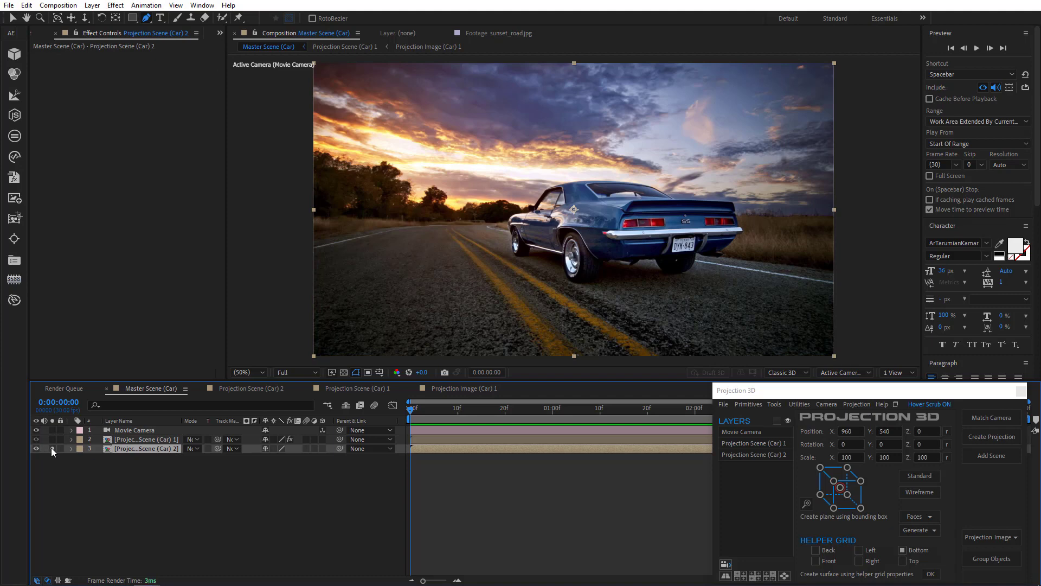
click(13, 18)
alt+right_drag(633, 245, 641, 240)
alt+drag(641, 240, 601, 255)
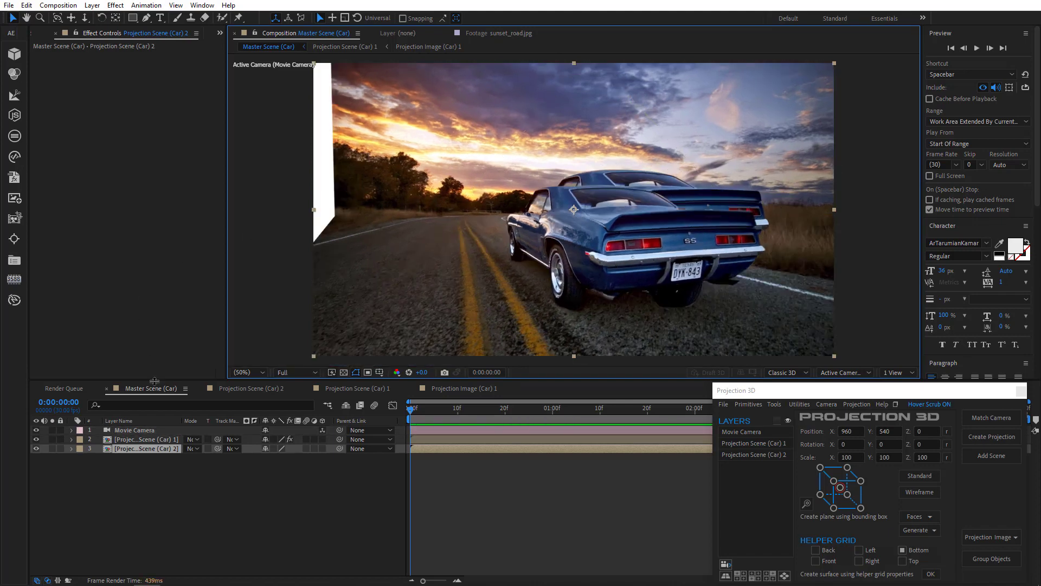
key(ctrl+z)
key(ctrl+z)
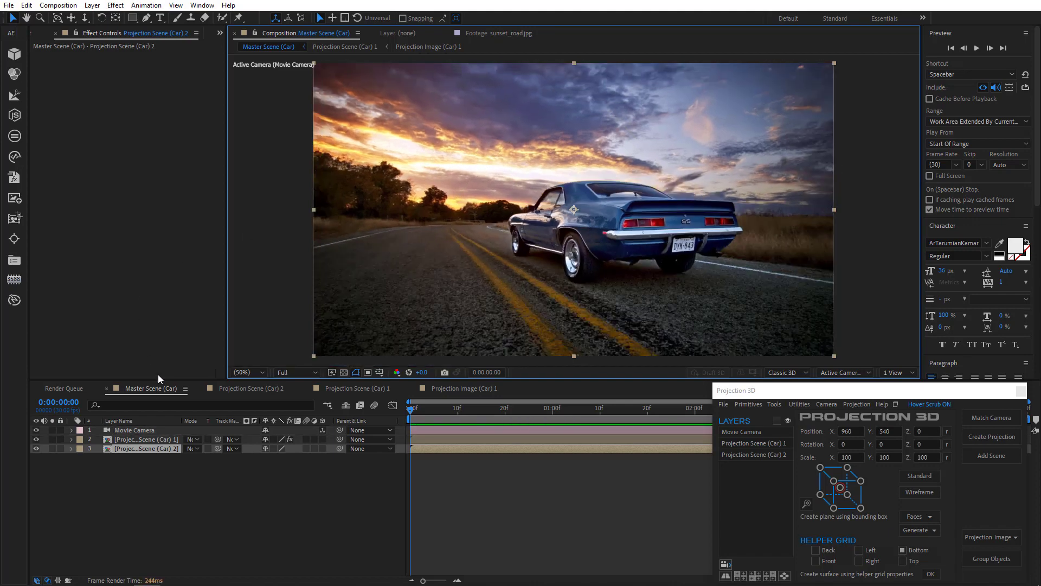
Open the projection image of Projection Scene (Car) 2 for painting, with the canvas size at 1920 x 1200
click(146, 449)
click(990, 536)
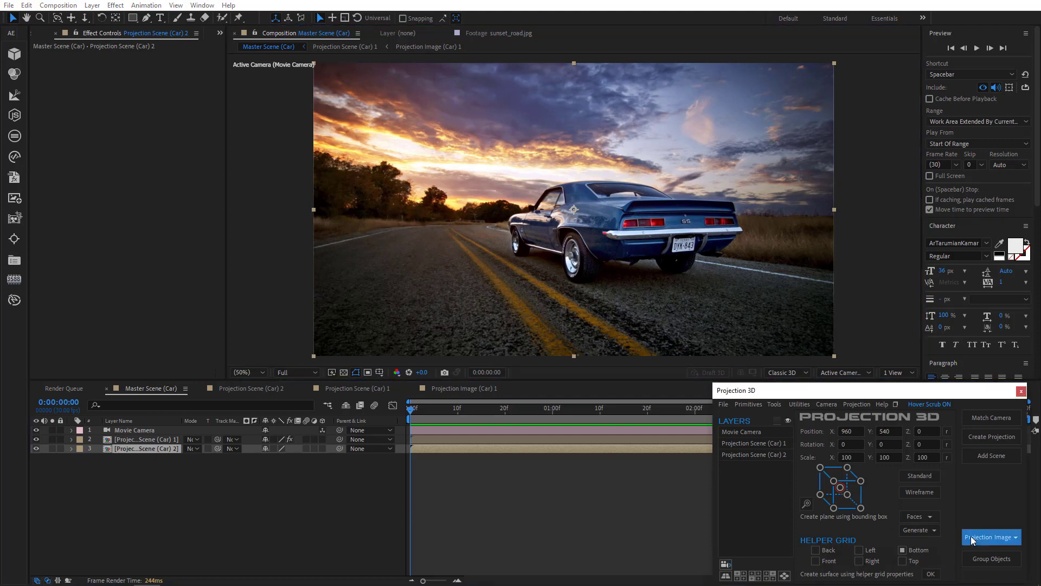
click(984, 561)
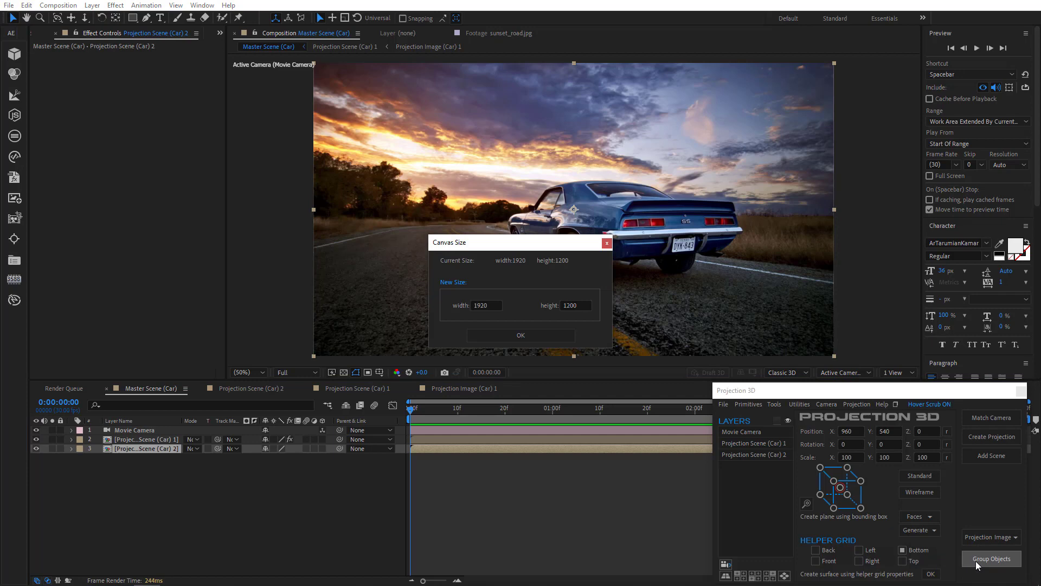
click(520, 335)
Roughly paint out the car in the background projection image by cloning nearby trees, grass and road over it with Clone Stamp
mouse_move(761, 214)
mouse_down()
mouse_move(667, 206)
mouse_move(738, 185)
mouse_move(631, 179)
mouse_up()
alt+click(495, 196)
mouse_move(535, 188)
mouse_down()
mouse_move(595, 189)
mouse_move(549, 175)
mouse_move(662, 177)
mouse_move(635, 166)
mouse_up()
alt+click(499, 187)
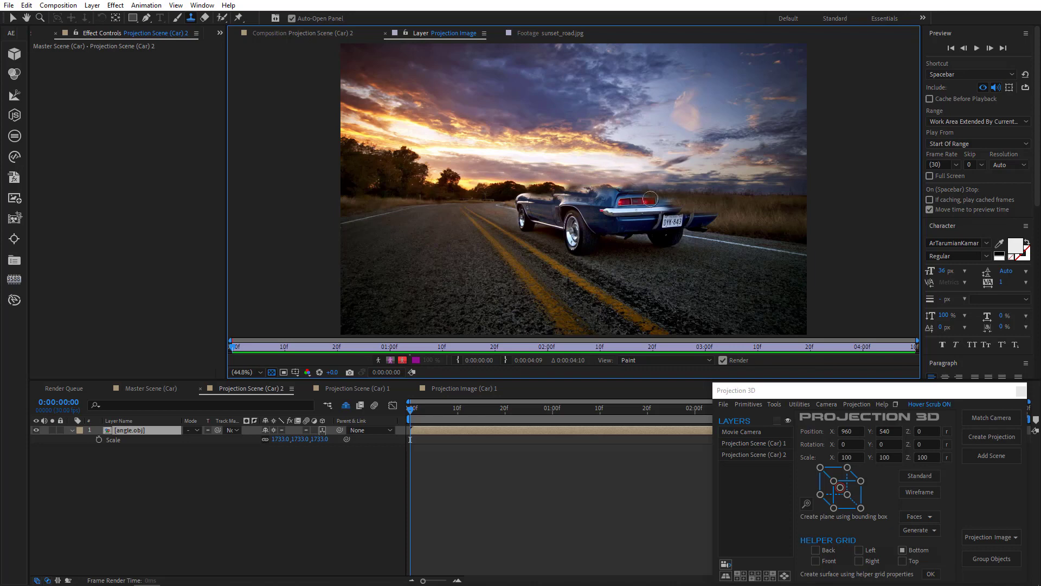
alt+click(744, 220)
mouse_move(709, 218)
mouse_down()
mouse_move(656, 212)
mouse_move(632, 227)
mouse_up()
alt+click(689, 239)
alt+click(705, 238)
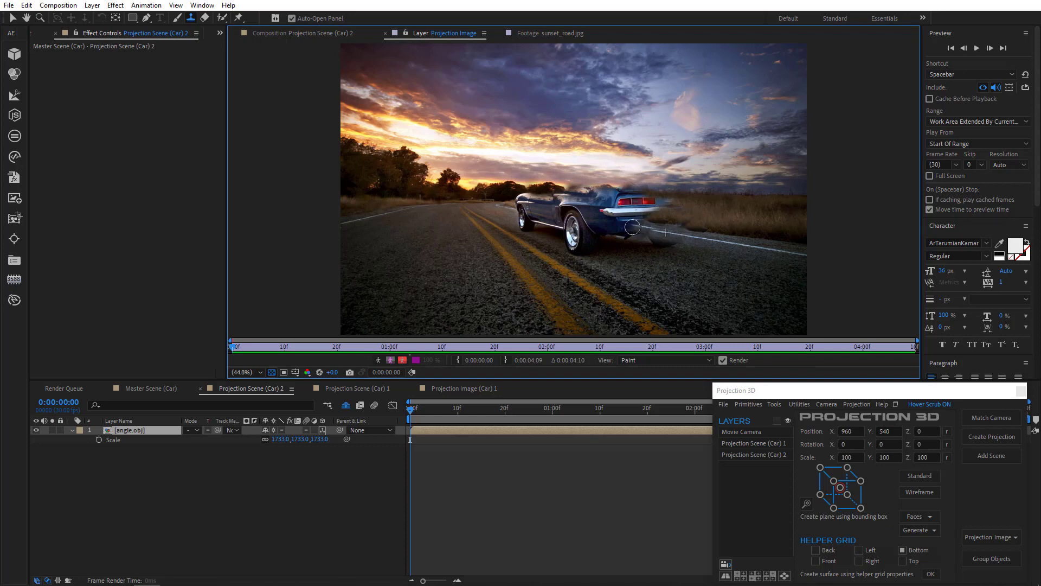
alt+click(497, 212)
drag(524, 215, 538, 200)
alt+click(502, 197)
mouse_move(686, 215)
mouse_down()
mouse_move(638, 194)
mouse_move(578, 192)
mouse_up()
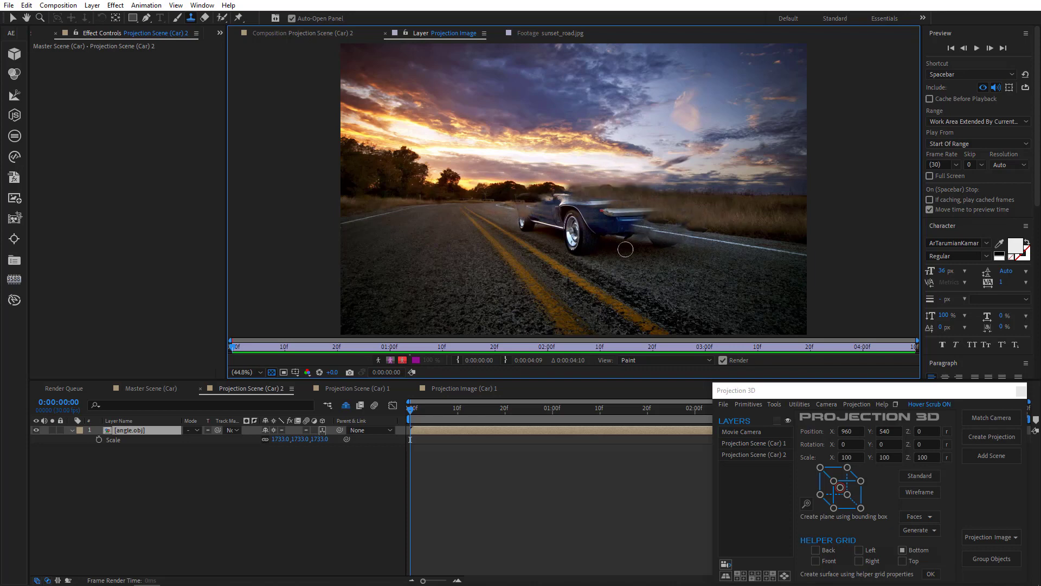
Set Position and Point of Interest keyframes on the Movie Camera at the first frame of Master Scene (Car)
click(145, 388)
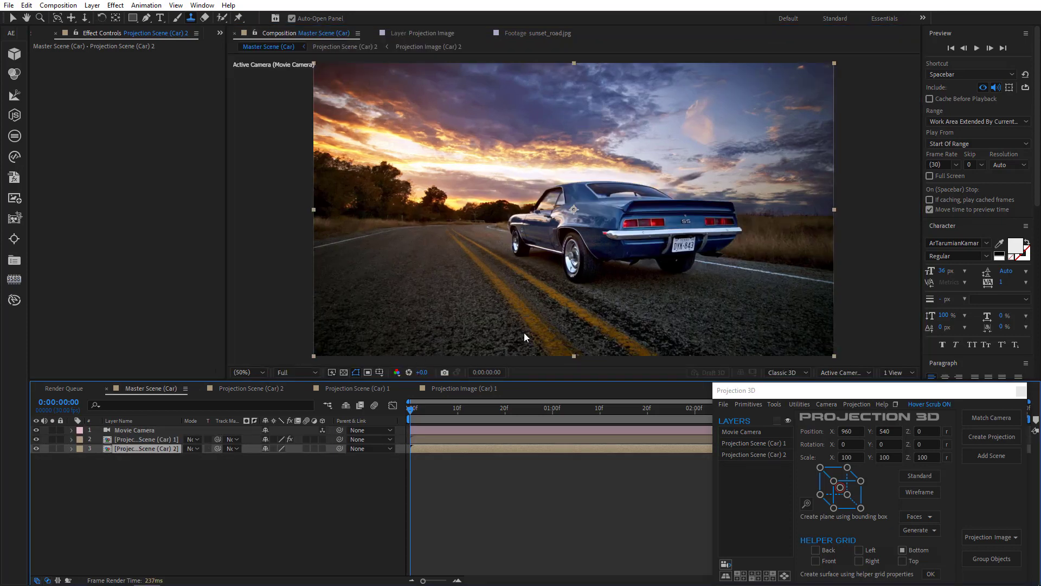
click(895, 404)
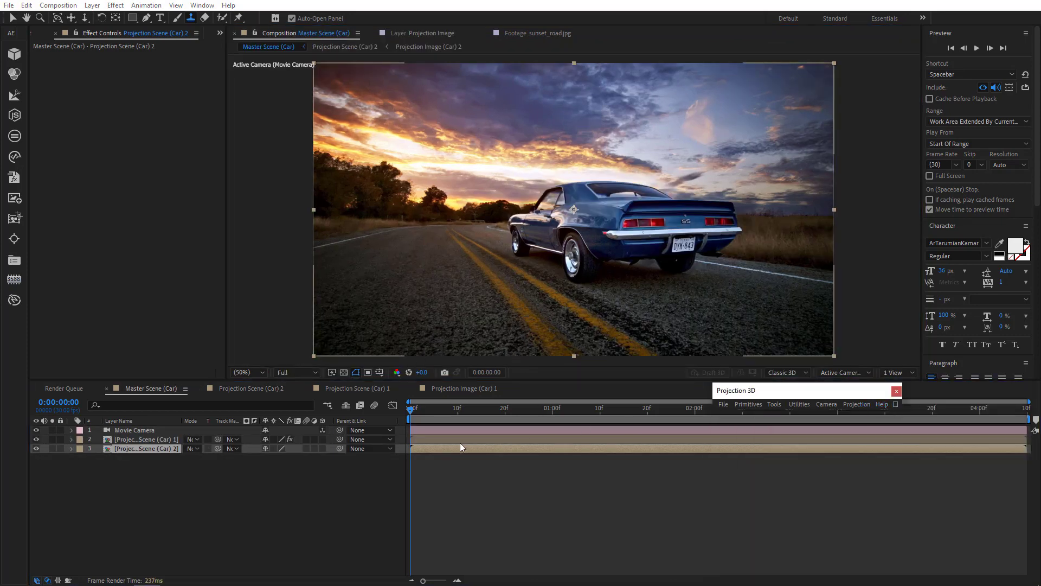
click(130, 429)
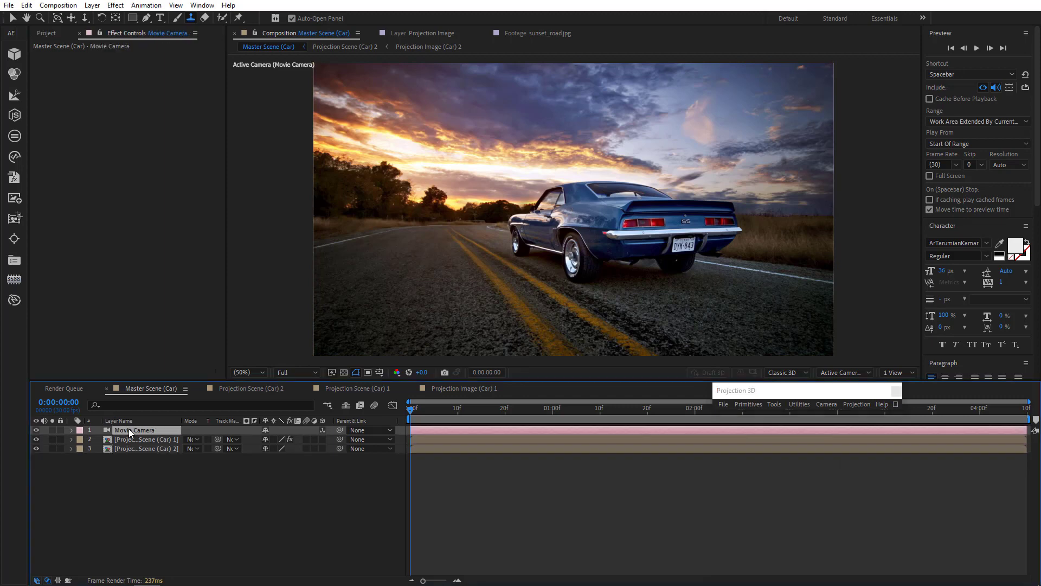
key(p)
click(99, 439)
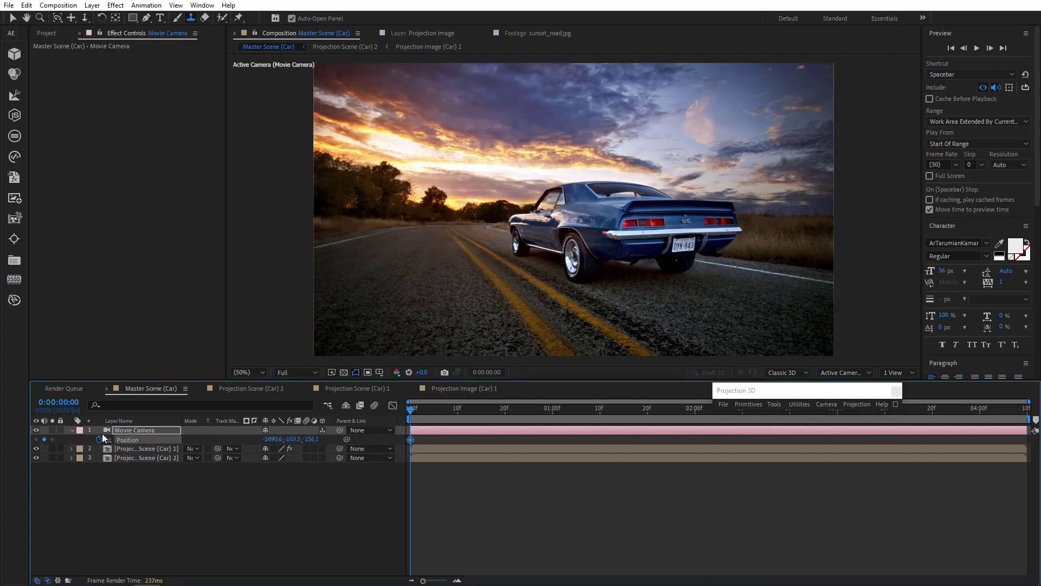
key(u)
key(u)
click(98, 449)
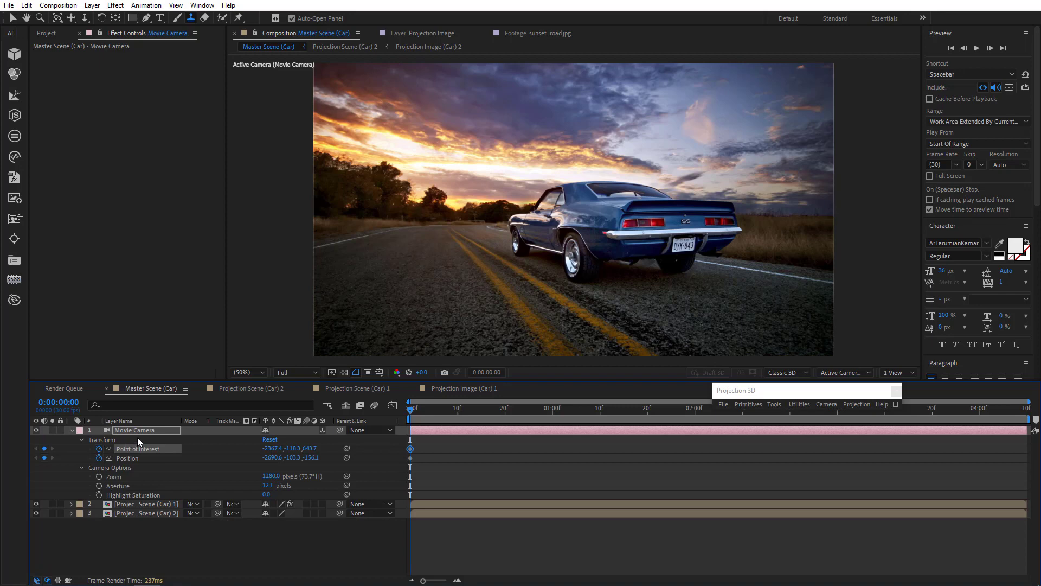
key(u)
key(u)
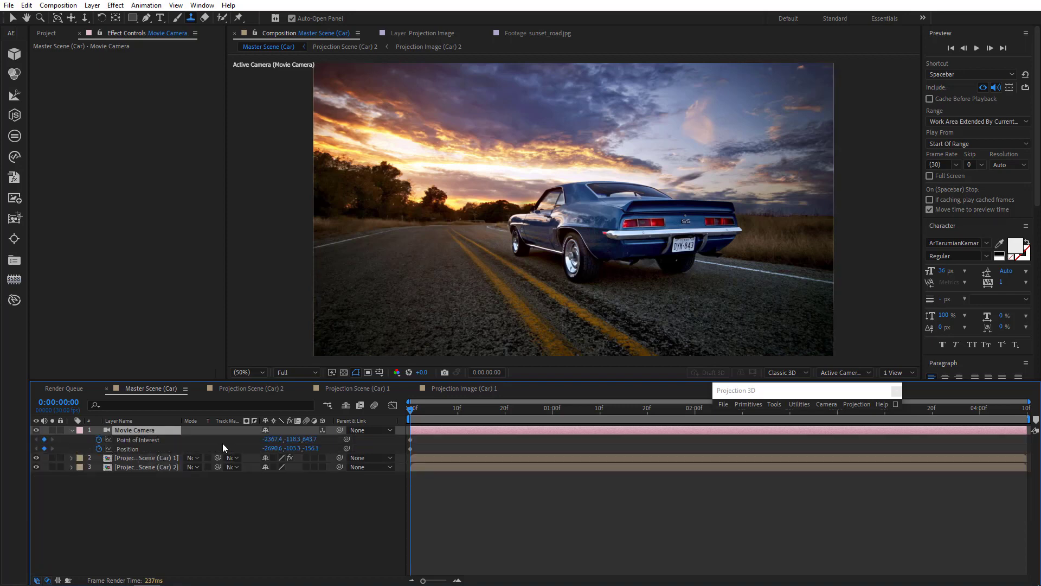
At 0:00:04:09, move the Movie Camera closer and orbit it around the car to create the end keyframes
click(1022, 414)
alt+right_drag(662, 238, 669, 228)
alt+middle_drag(669, 228, 633, 242)
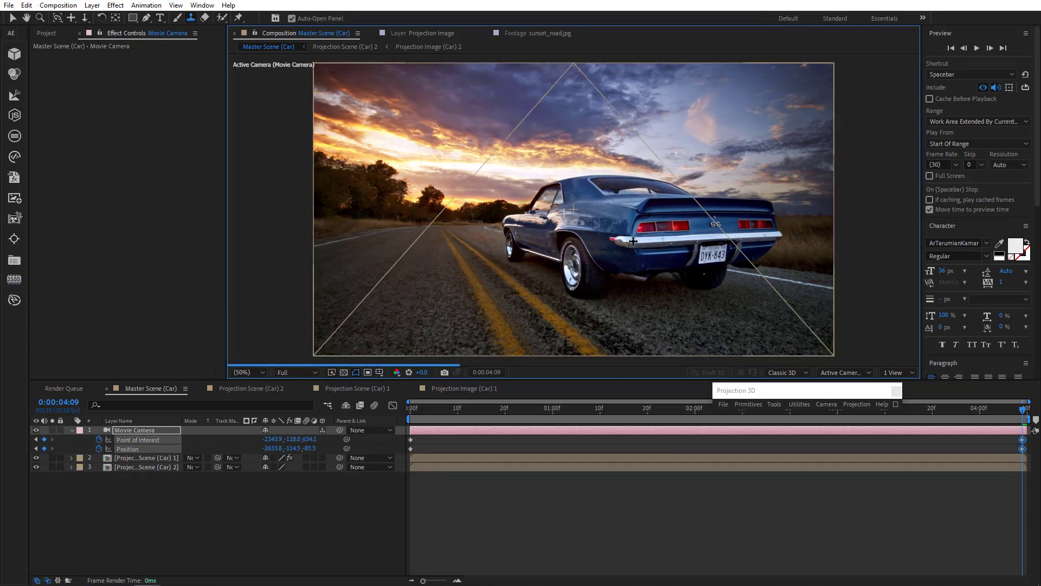
drag(633, 241, 622, 248)
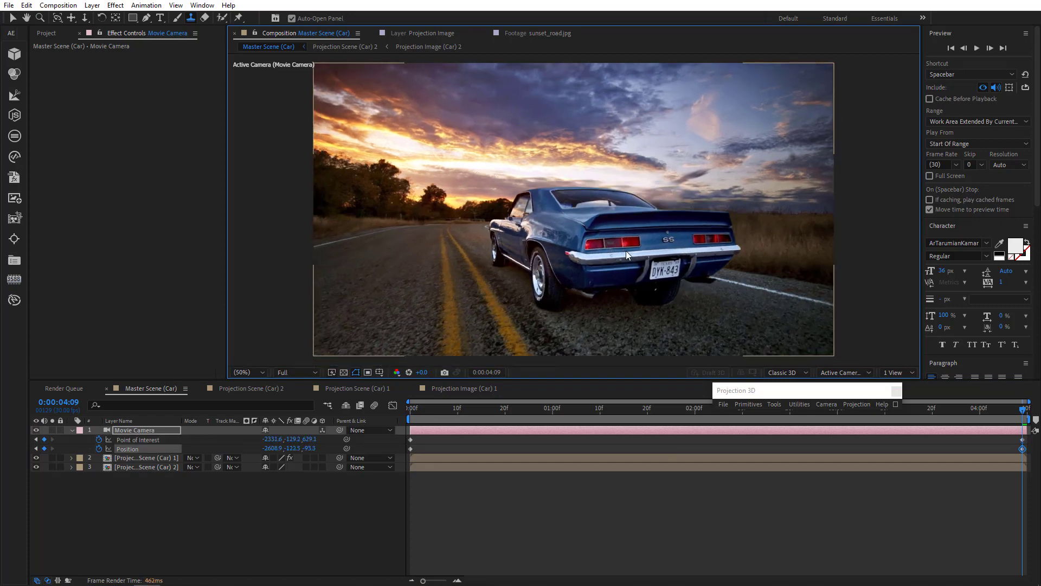
Preview the camera animation from the first frame
drag(417, 419, 399, 418)
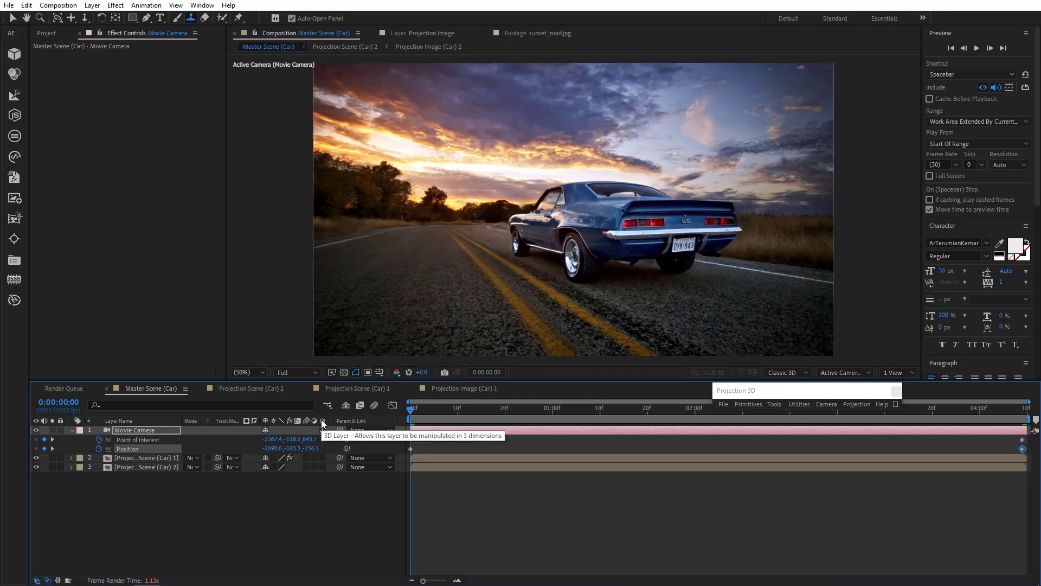
key(space)
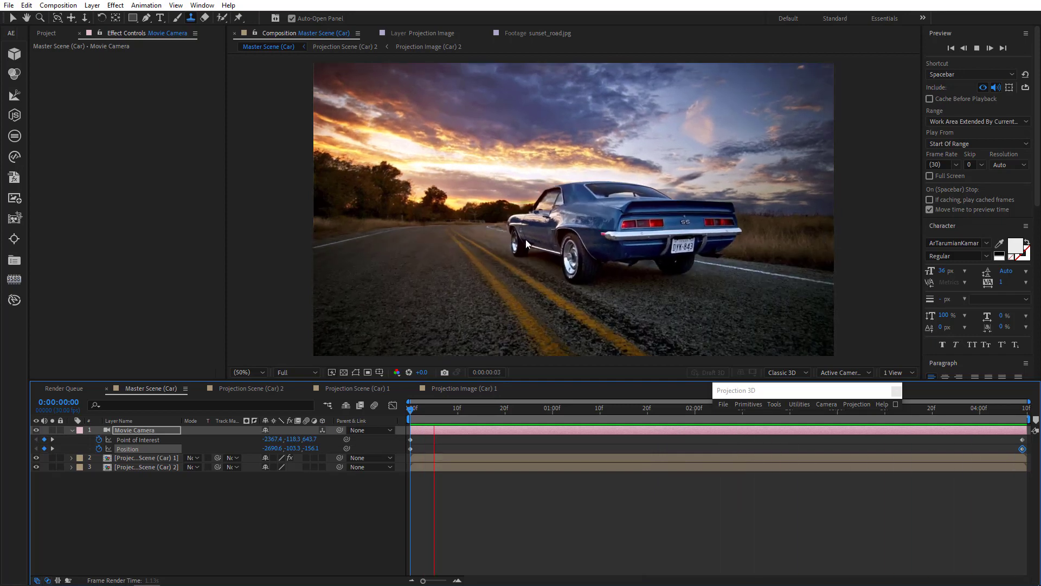
click(523, 256)
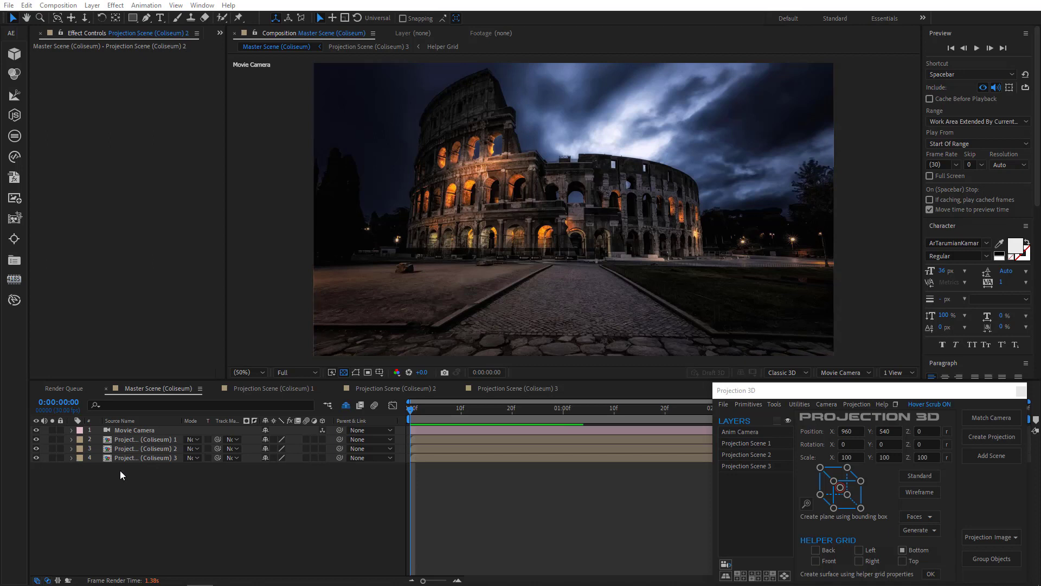
Isolate Projection Scene (Coliseum) 1 in Master Scene (Coliseum), examine its Plane and cube.obj layers, and return to the master scene
click(131, 438)
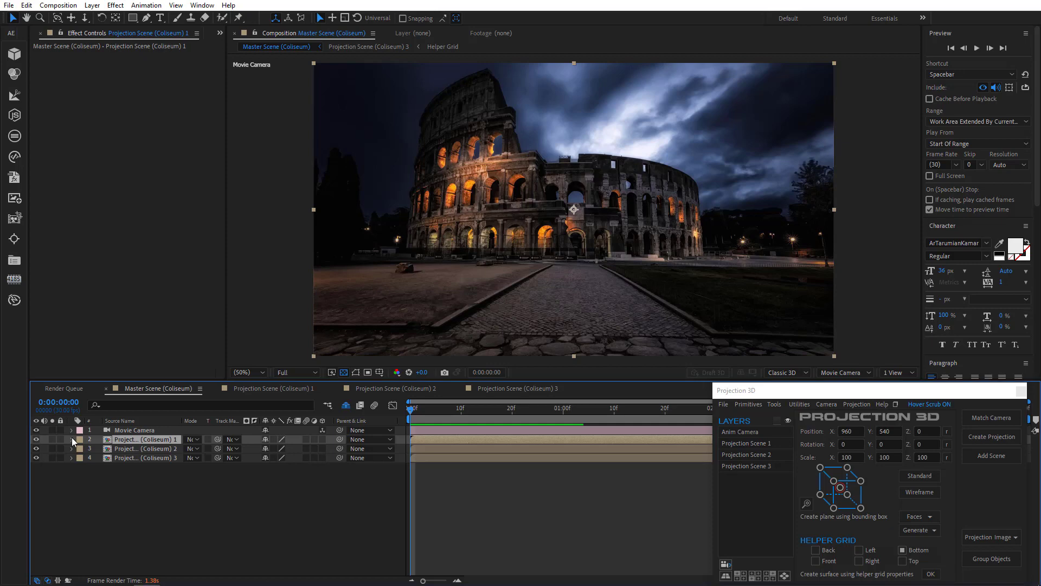
click(52, 439)
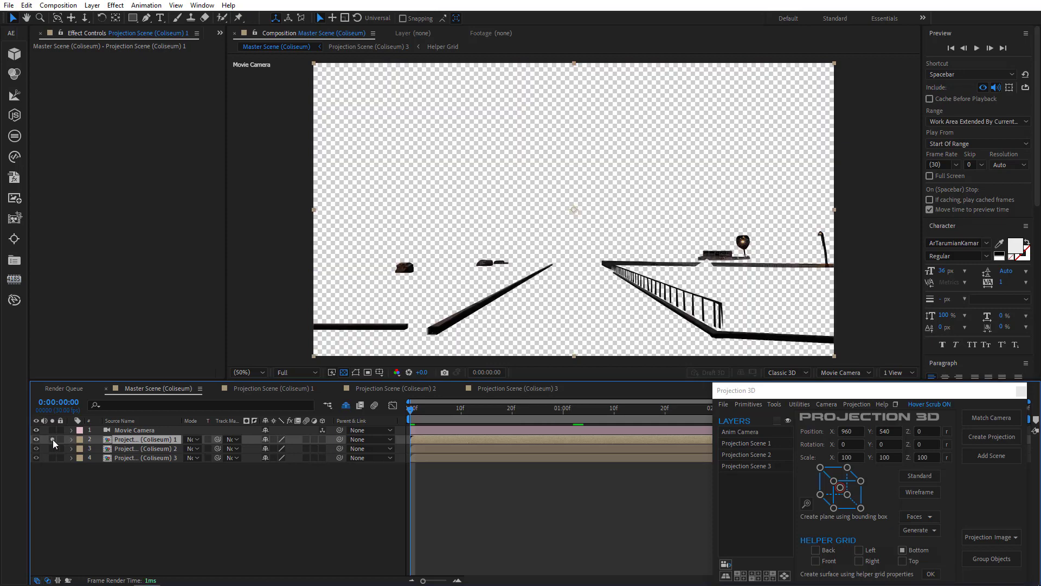
click(53, 439)
double_click(142, 439)
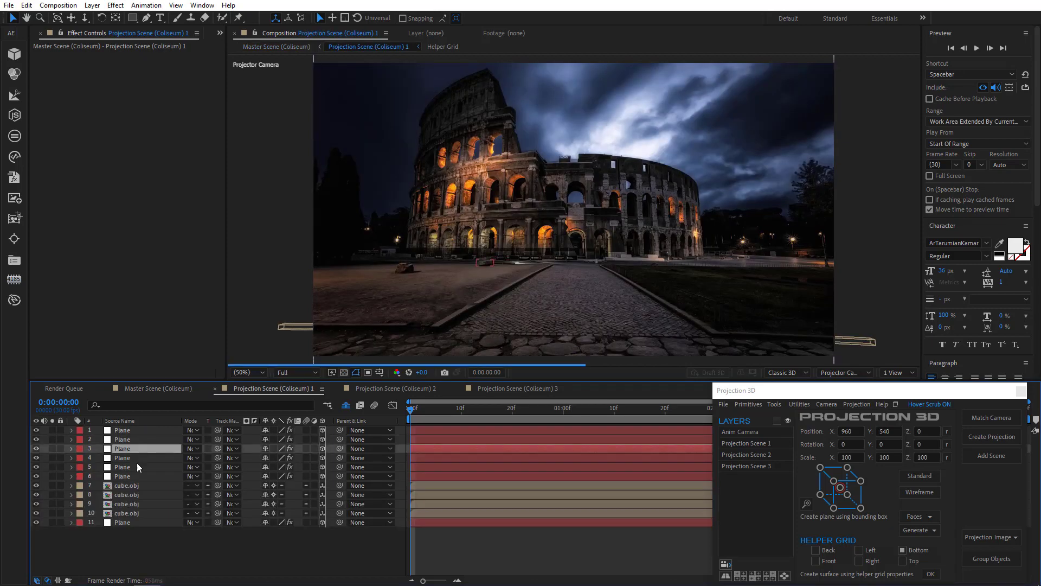
click(132, 486)
click(132, 504)
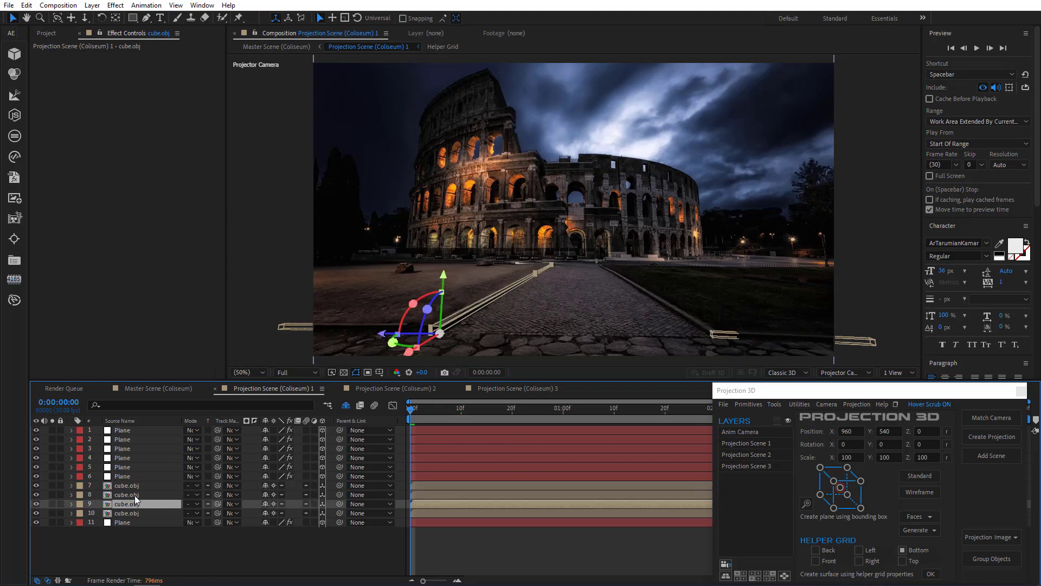
click(135, 495)
click(148, 390)
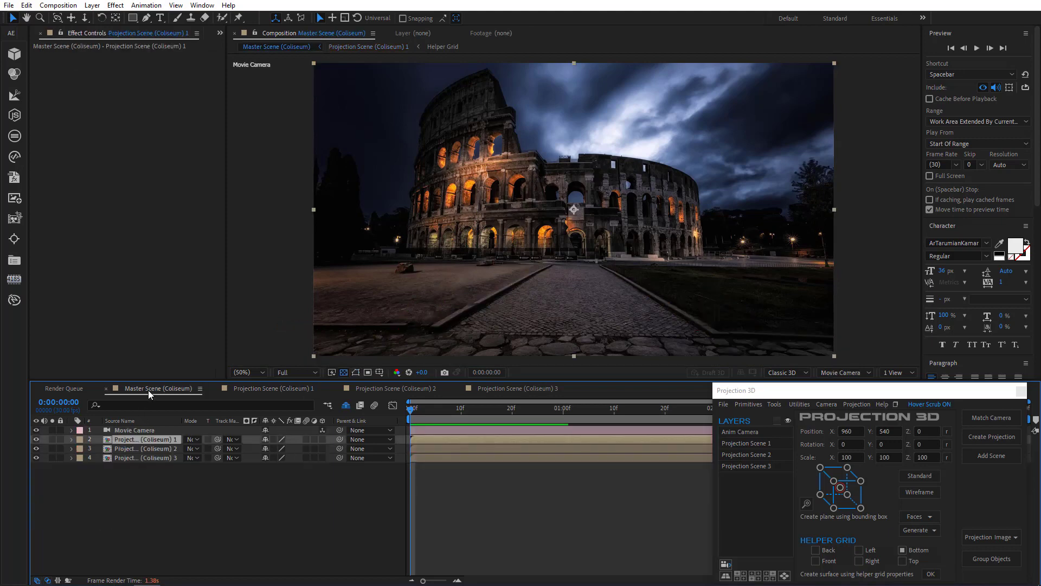
Solo Projection Scene (Coliseum) 2 briefly to check what it contributes to the master scene
click(158, 449)
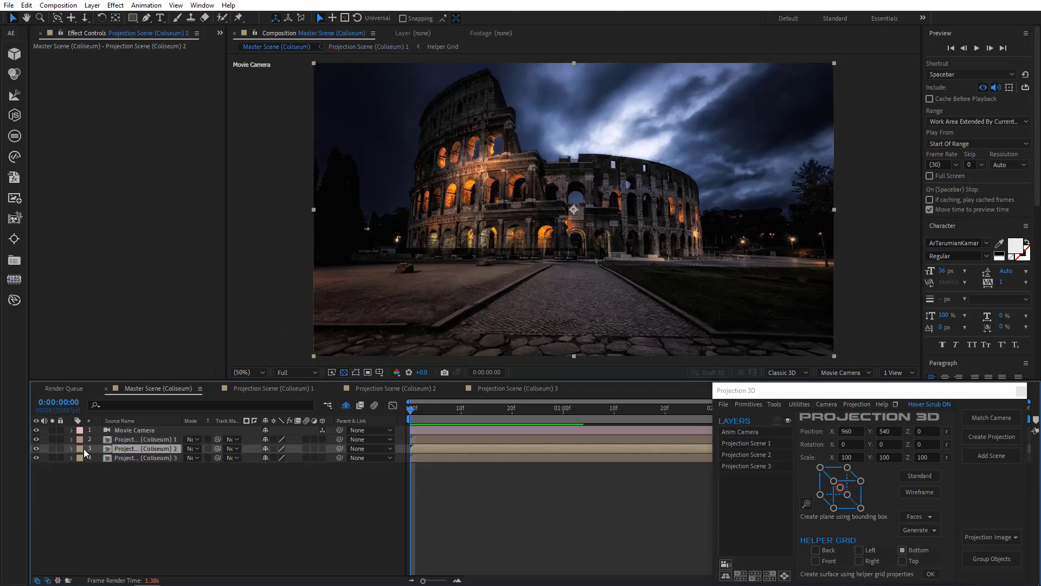
click(52, 448)
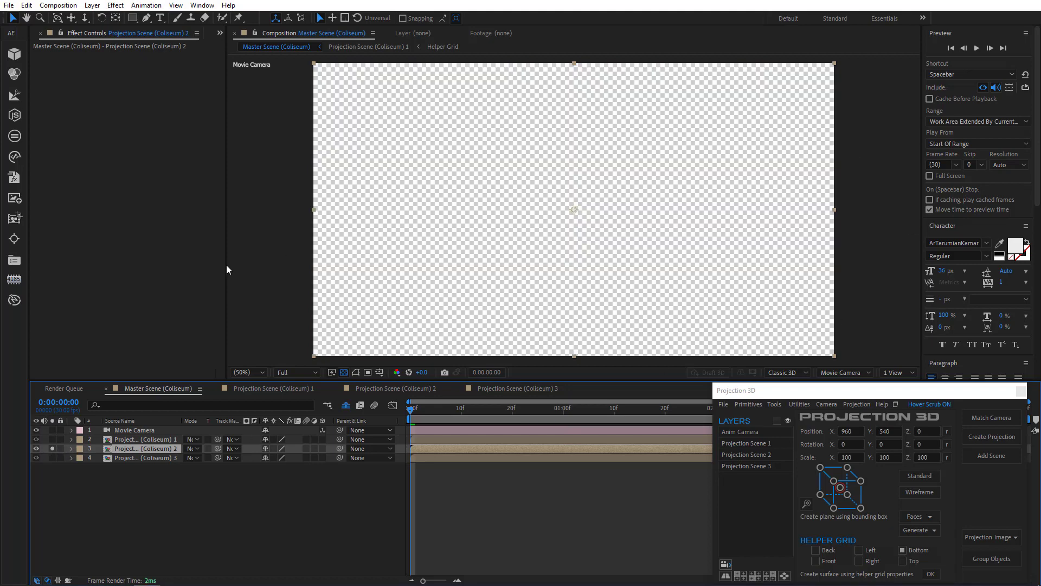
click(52, 449)
Isolate Projection Scene (Coliseum) 3, examine its Back and Bottom layers, and return to the full master scene
click(51, 458)
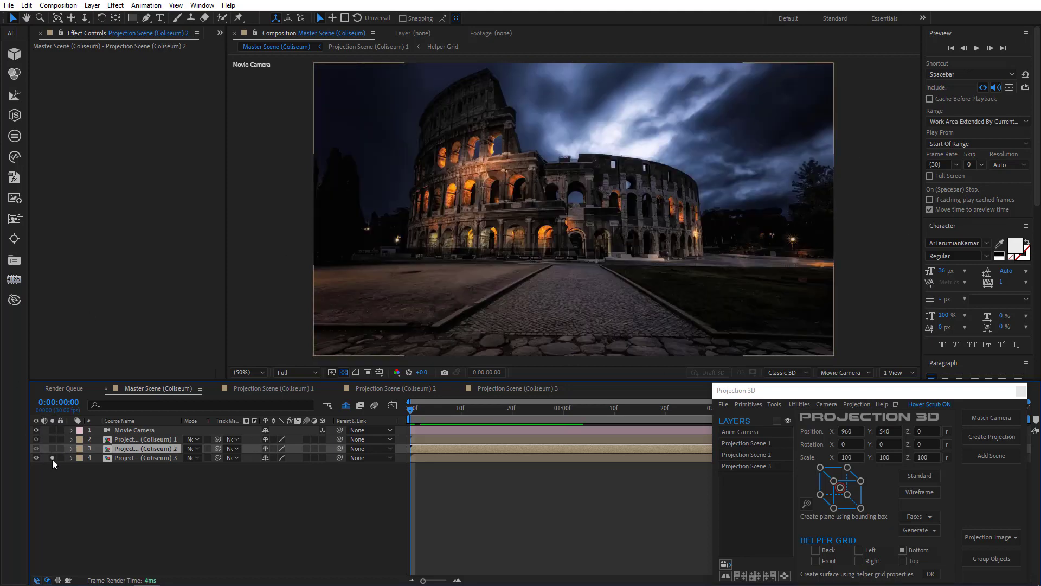
click(132, 458)
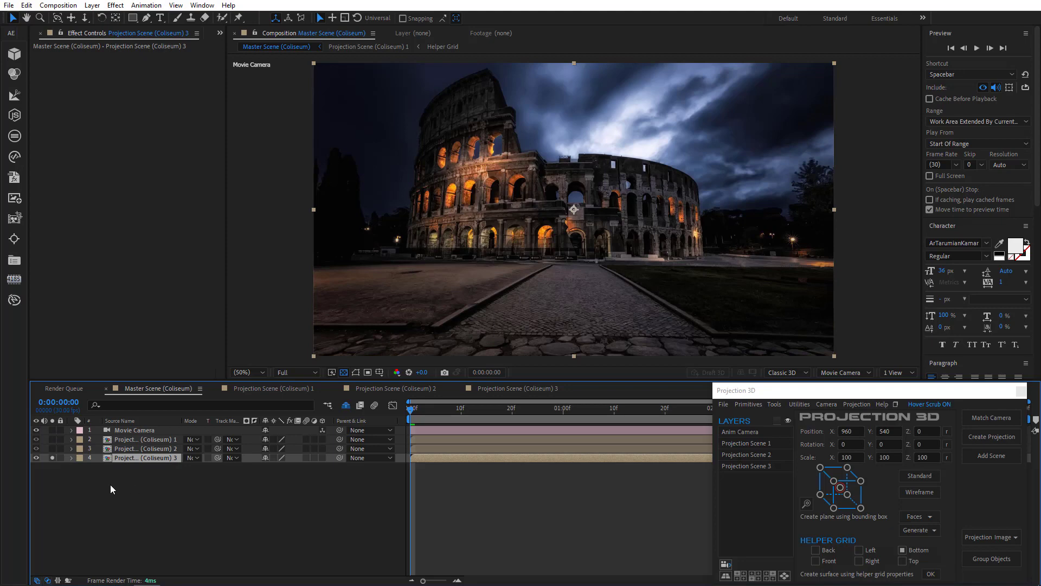
double_click(138, 457)
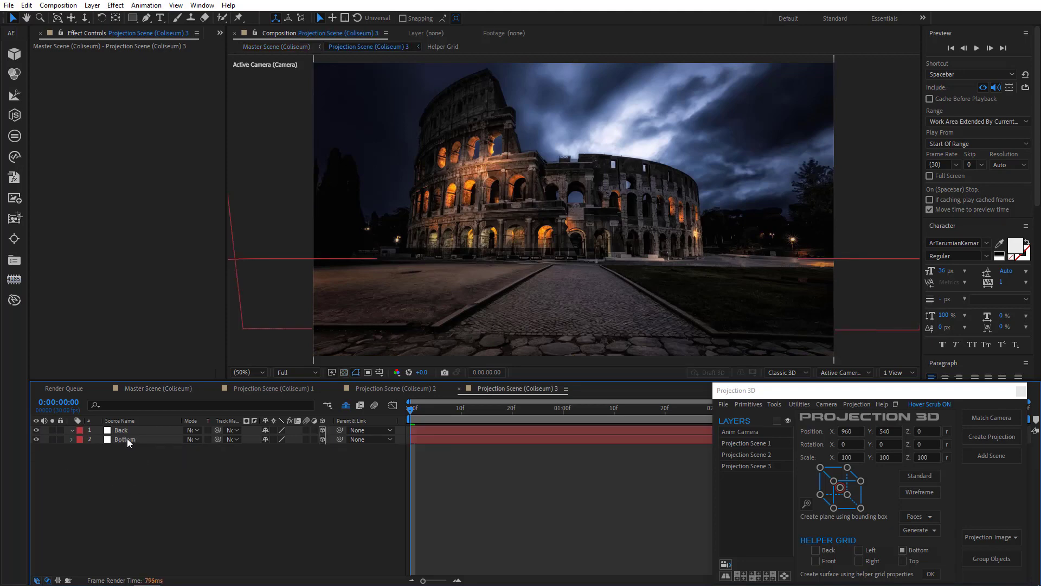
click(129, 439)
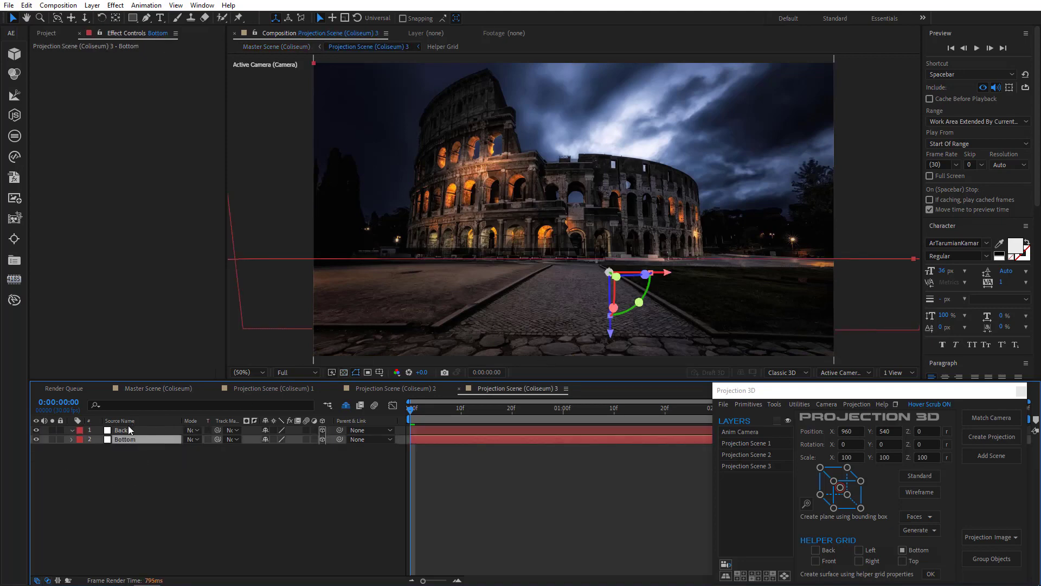
click(129, 430)
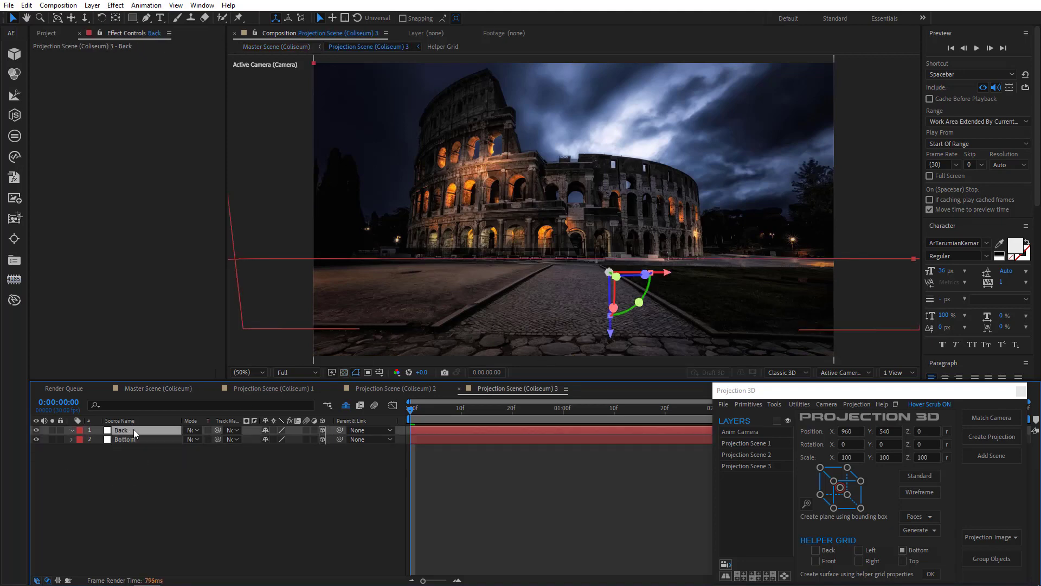
click(160, 389)
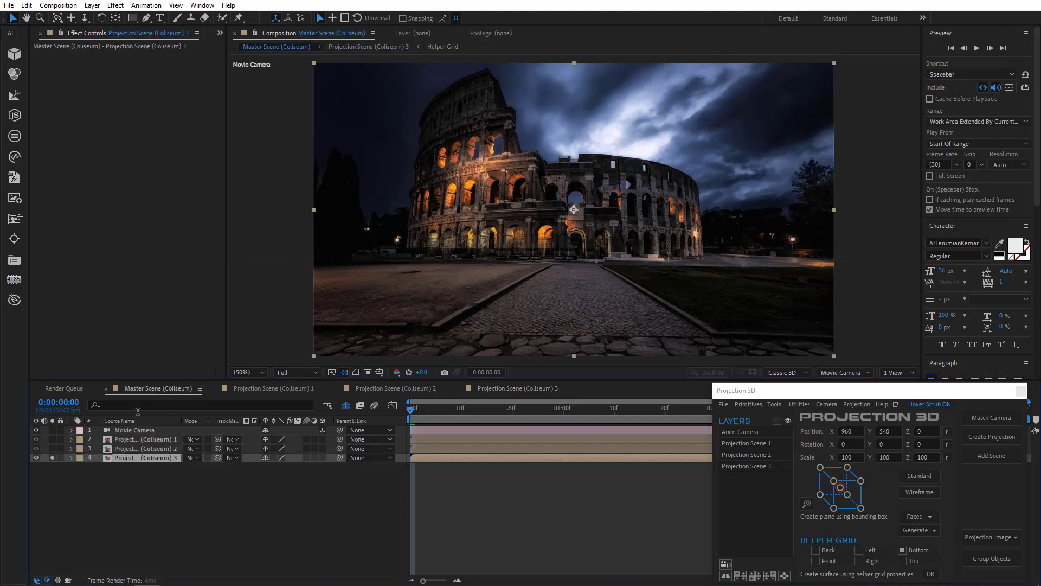
click(51, 458)
In Projection Scene (Coliseum) 2, place the Bottom layer's first Generate Position point at about 714.5, 1246.7, at the far end of the stone path
click(128, 450)
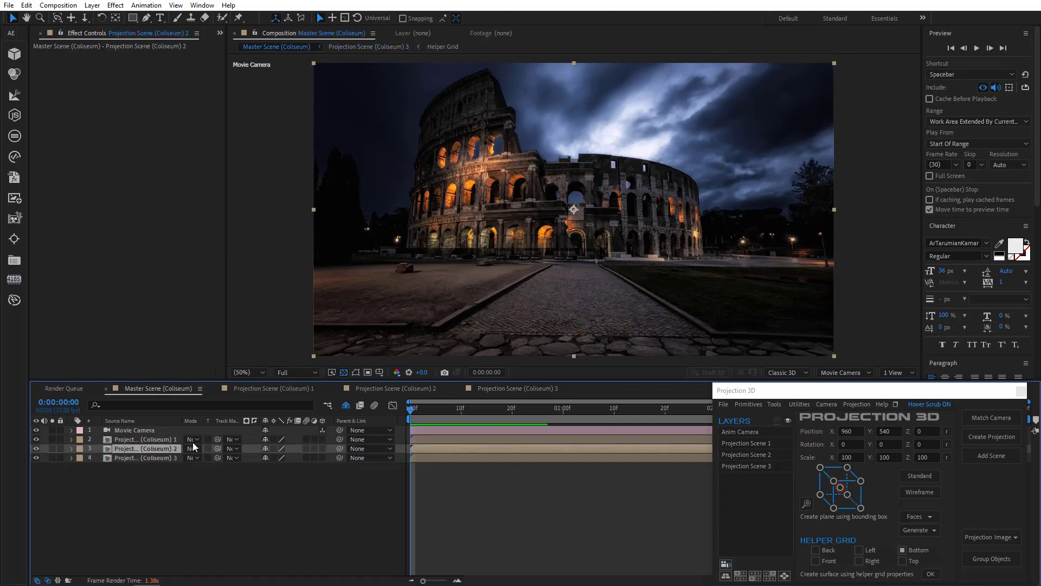
double_click(147, 450)
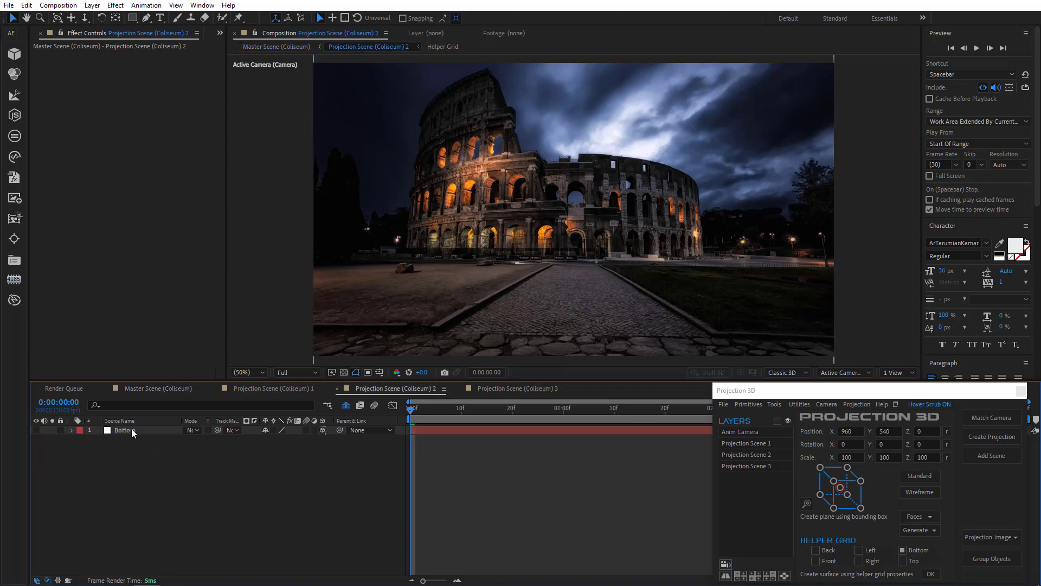
click(132, 431)
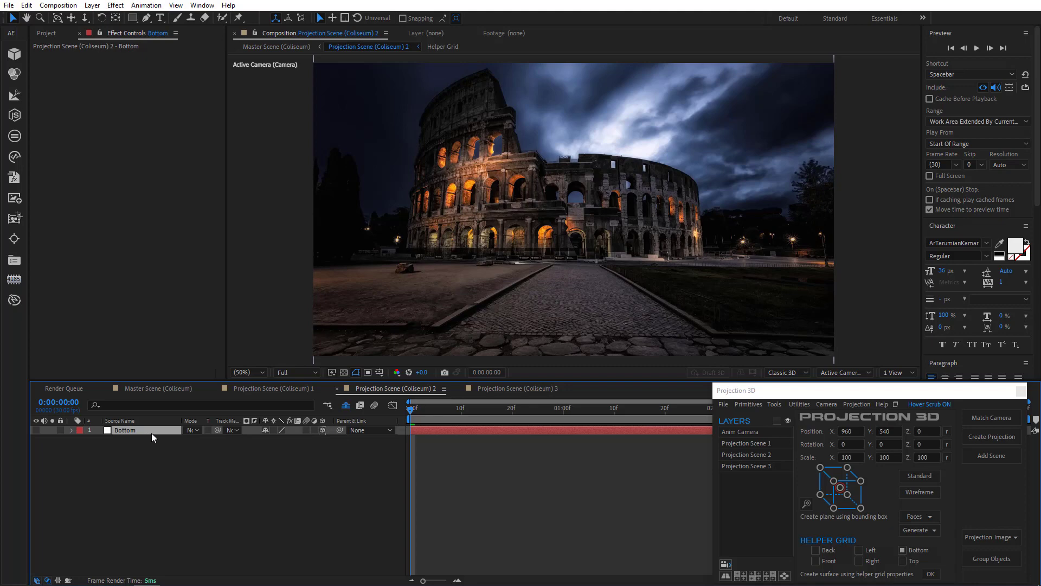
click(38, 429)
click(38, 429)
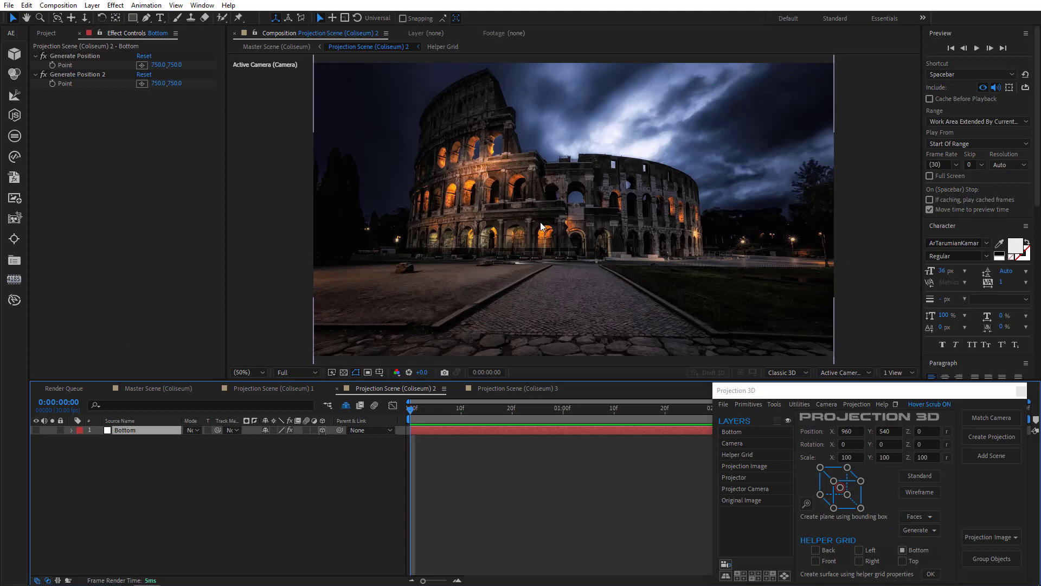
click(142, 64)
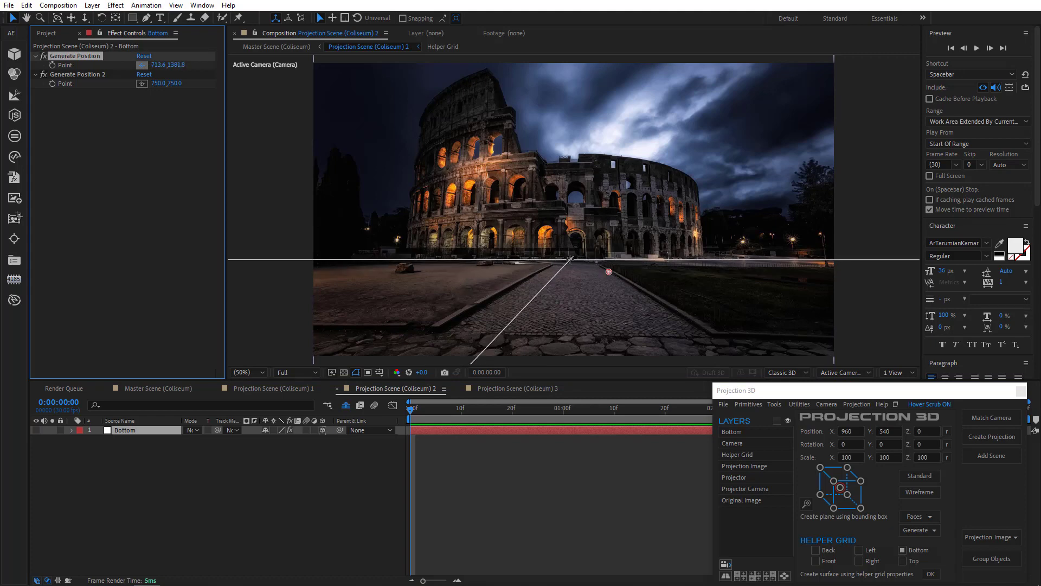
click(569, 261)
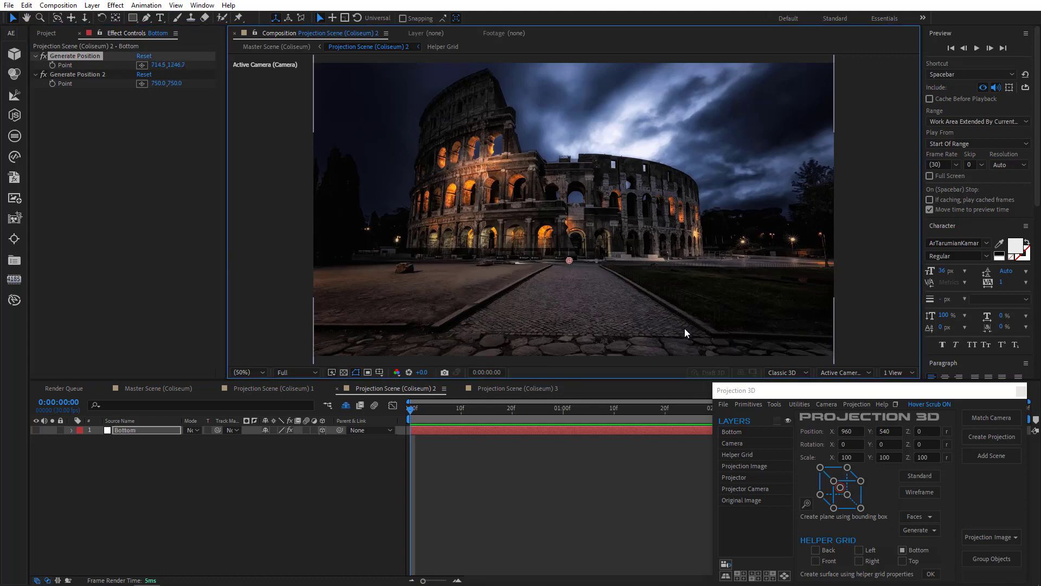
Add a cylinder primitive at the generated position and move its anchor to the middle of the bottom front edge with Reposition Only Anchor Point
click(749, 404)
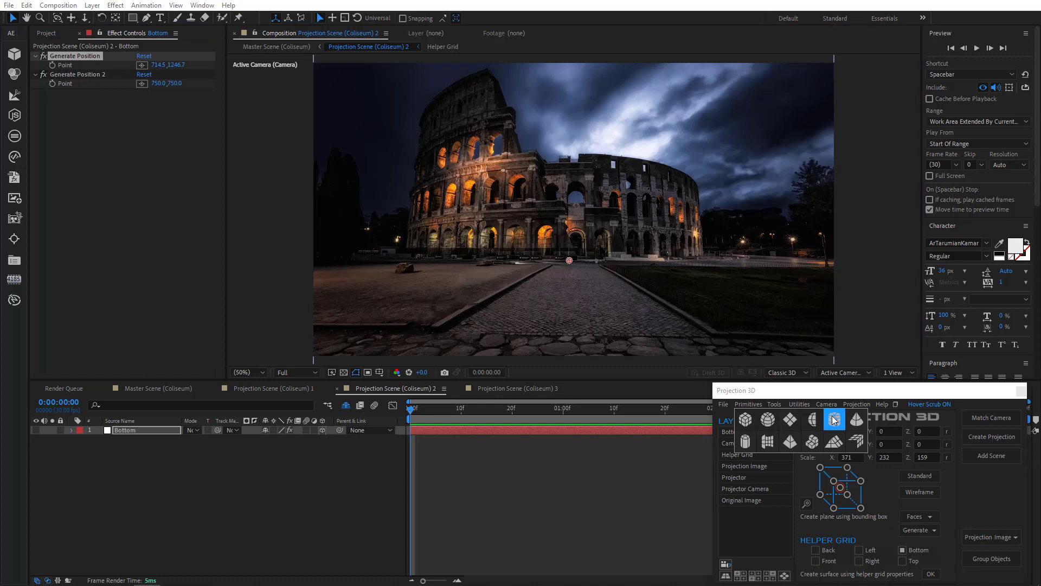
click(834, 419)
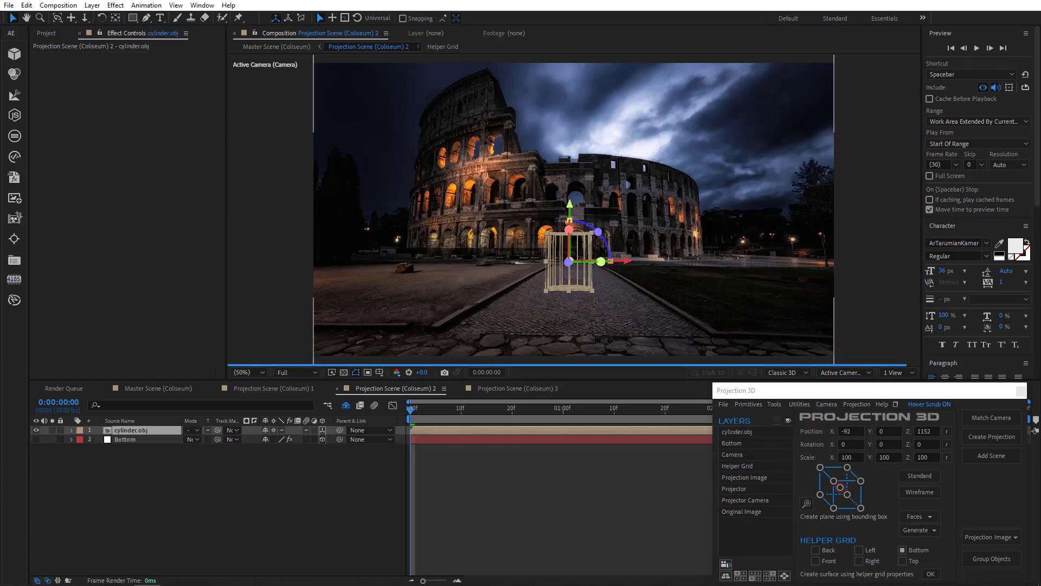
click(806, 503)
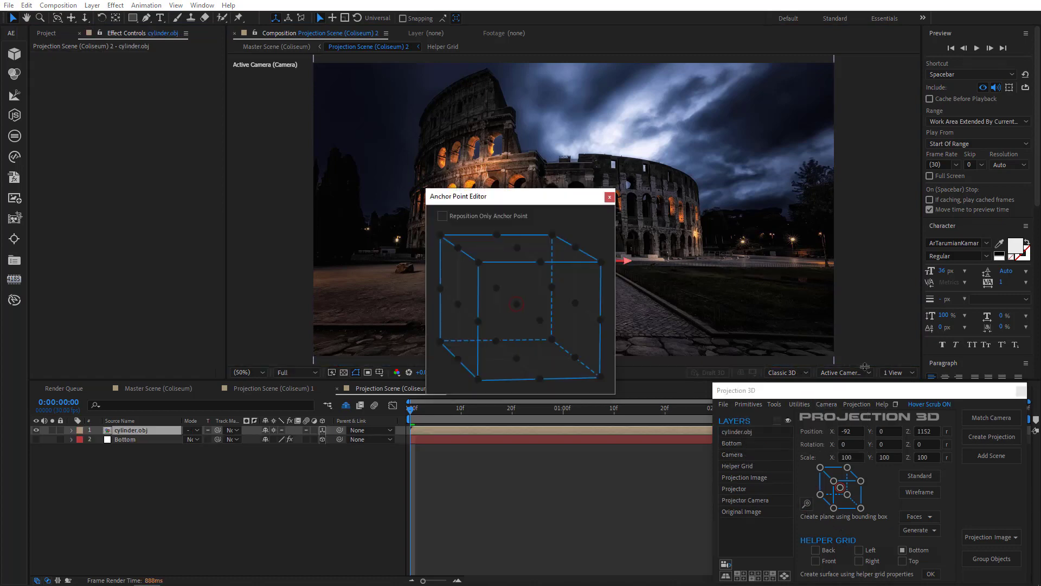
drag(574, 198, 950, 162)
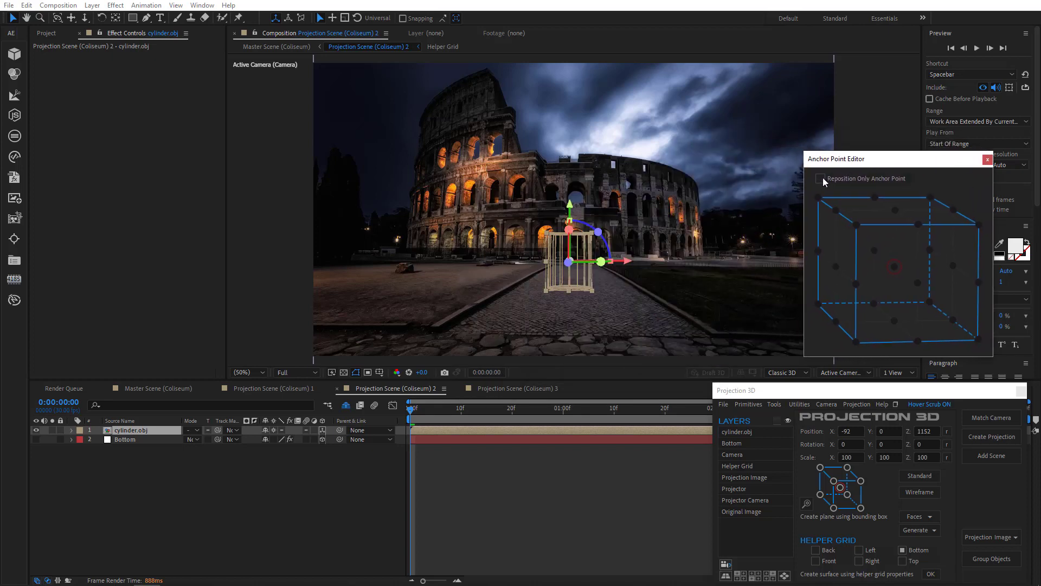
click(918, 342)
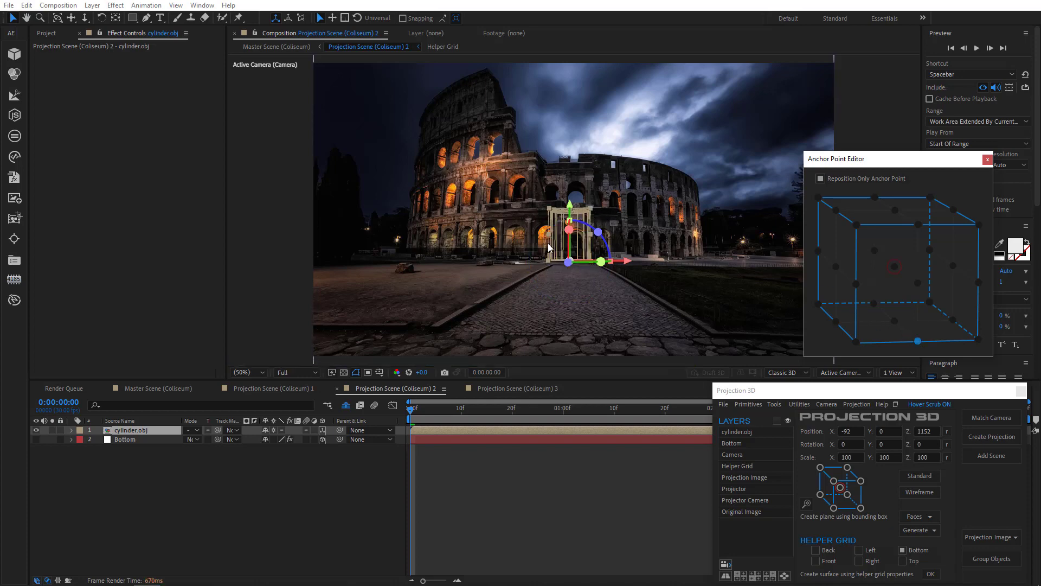
click(988, 159)
Scale cylinder.obj uniformly to 1180% and shift it left along X so its base spans the width of the Coliseum
click(153, 431)
key(s)
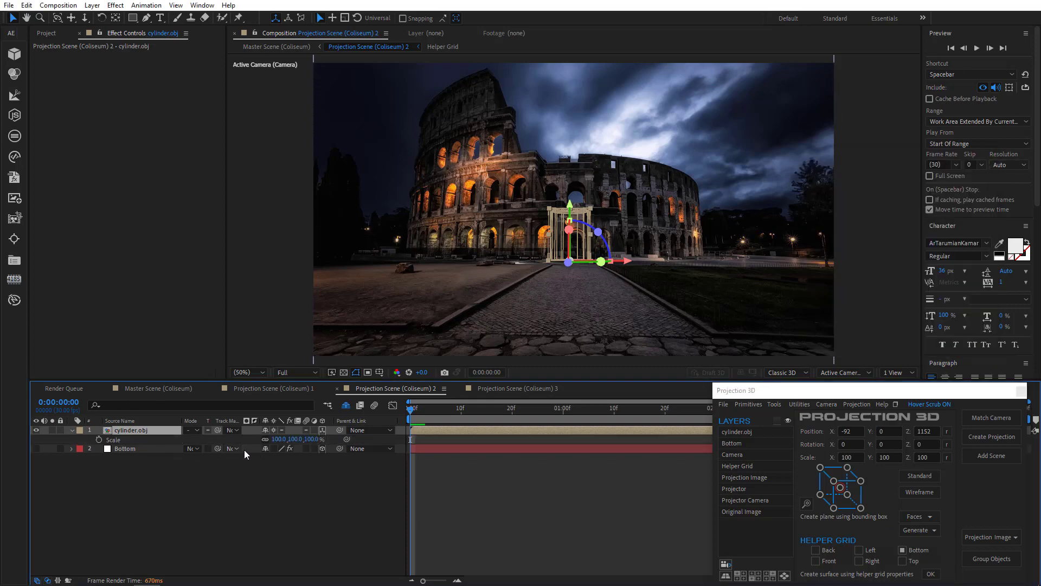
drag(274, 439, 591, 434)
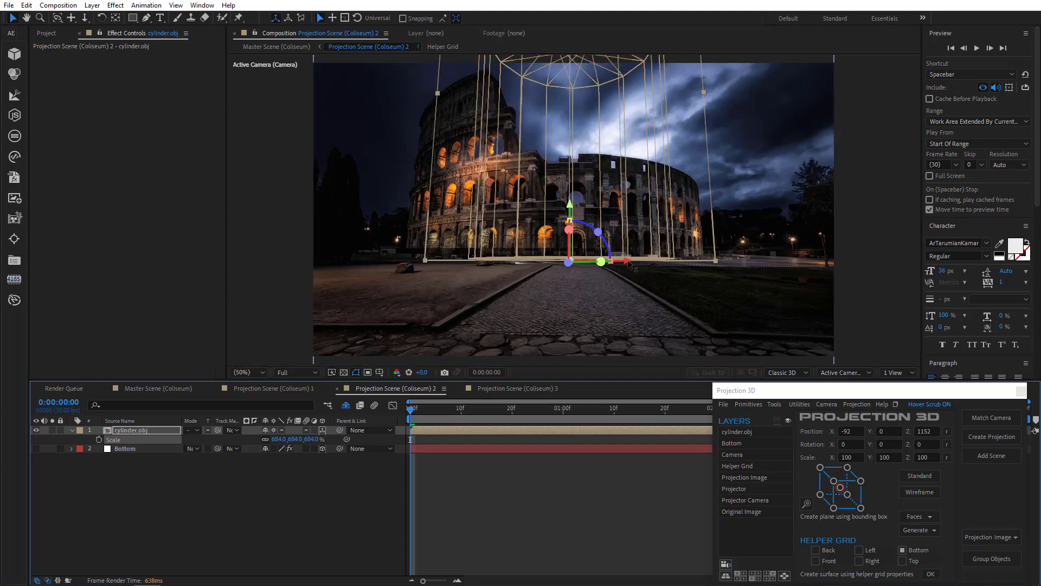
drag(628, 262, 607, 267)
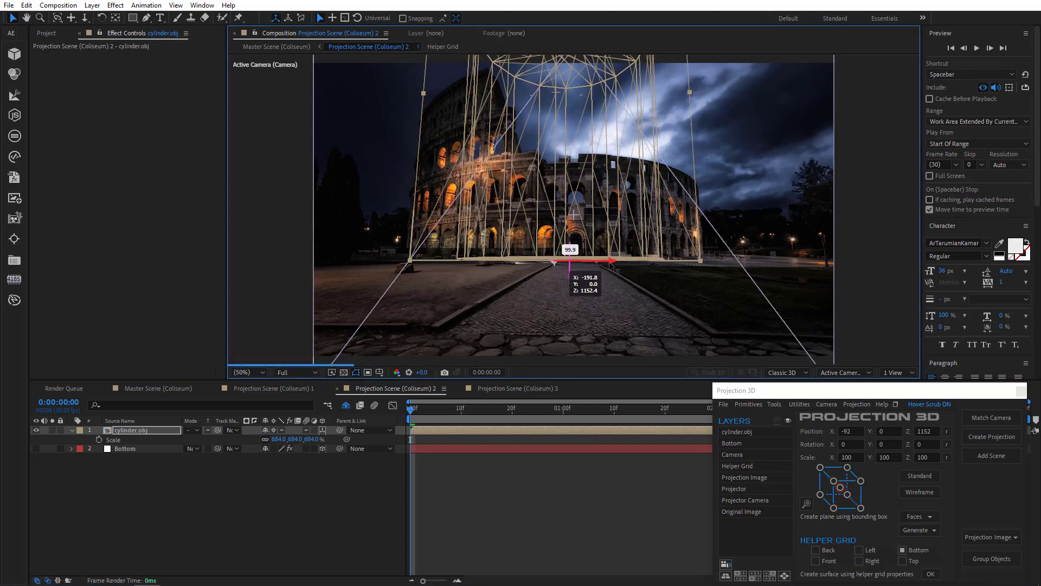
drag(312, 441, 526, 448)
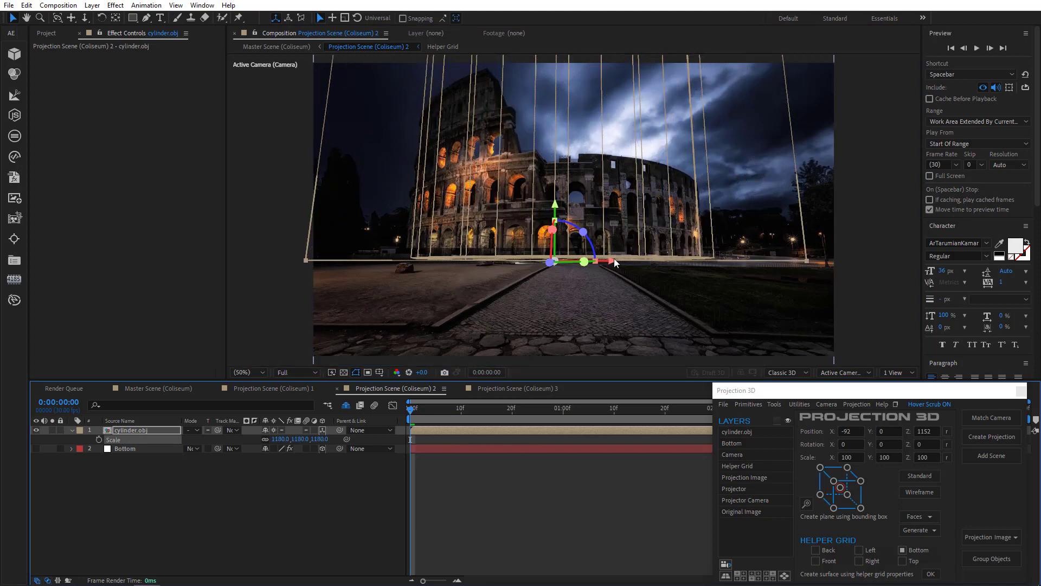
drag(614, 260, 604, 261)
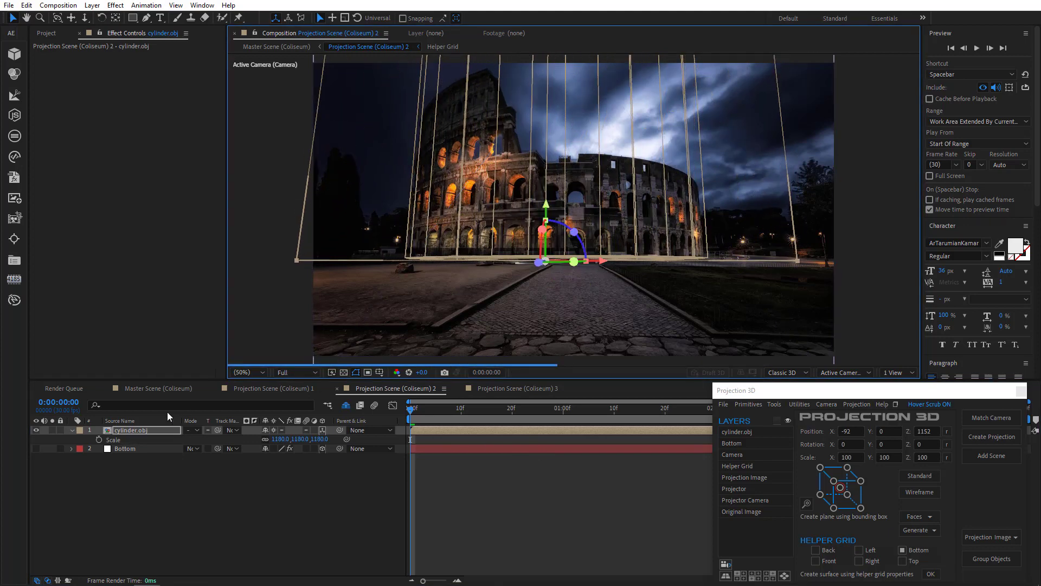
click(52, 429)
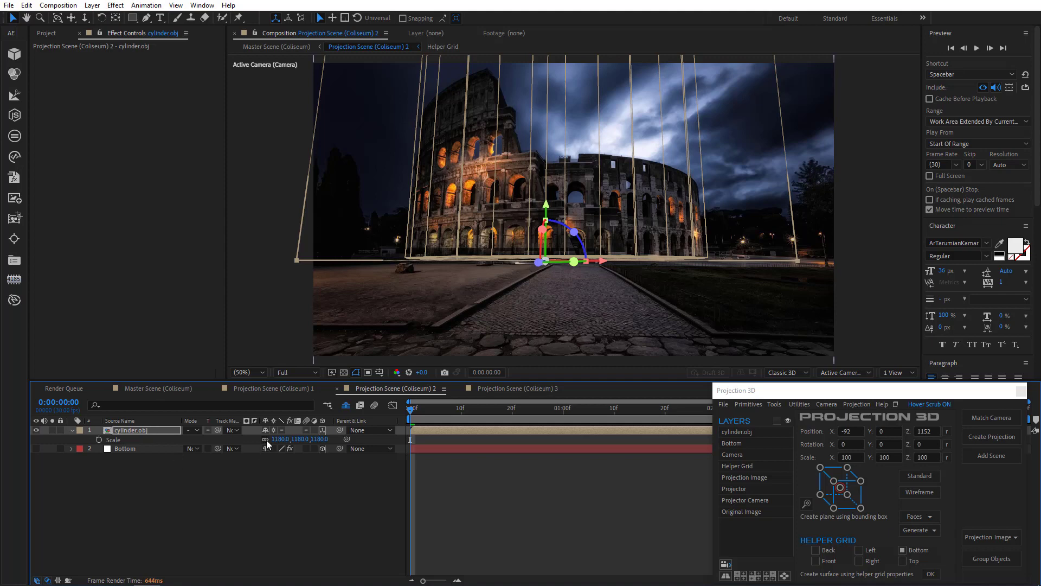
Unlink the cylinder's scale, reduce its Y scale to 424%, and check the cylinder soloed
drag(298, 438, 0, 448)
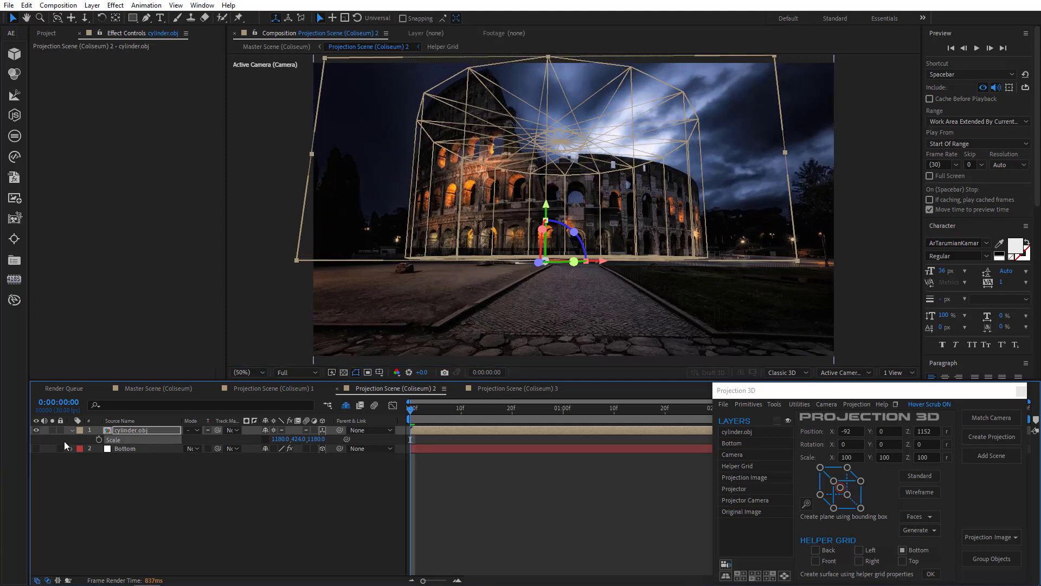
click(52, 430)
click(52, 430)
Delete the Bottom layer from Projection Scene (Coliseum) 2, keeping only cylinder.obj
click(121, 449)
key(Delete)
click(157, 431)
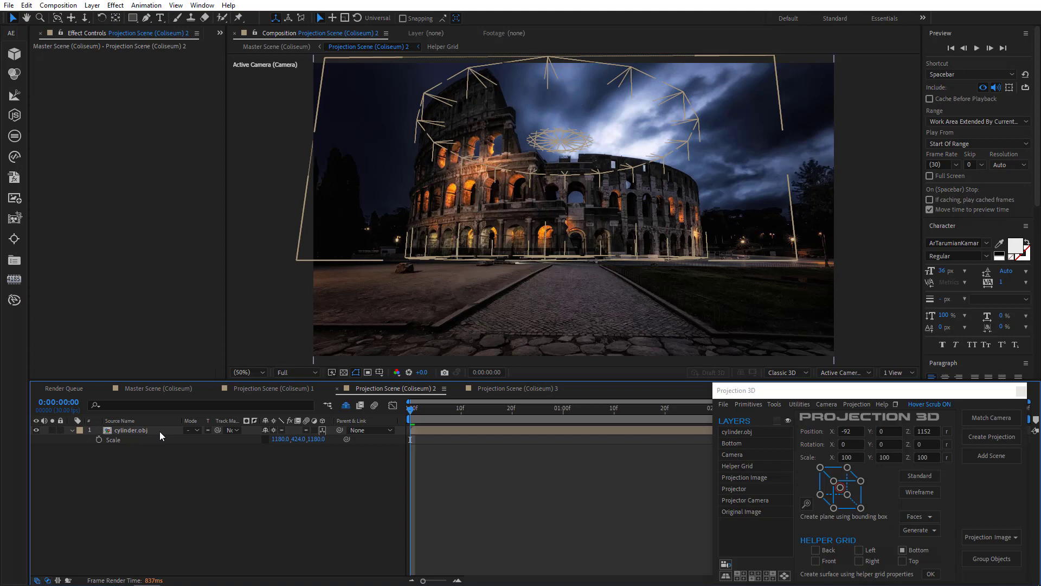
Return to Master Scene (Coliseum) and solo Projection Scene (Coliseum) 2 briefly to inspect the image projected on the cylinder
click(157, 389)
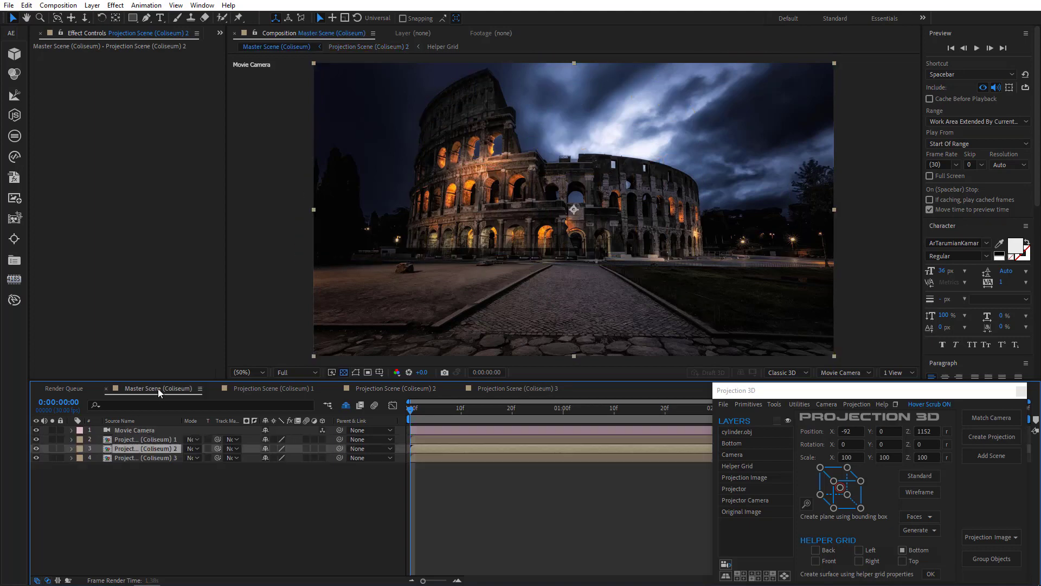
click(52, 448)
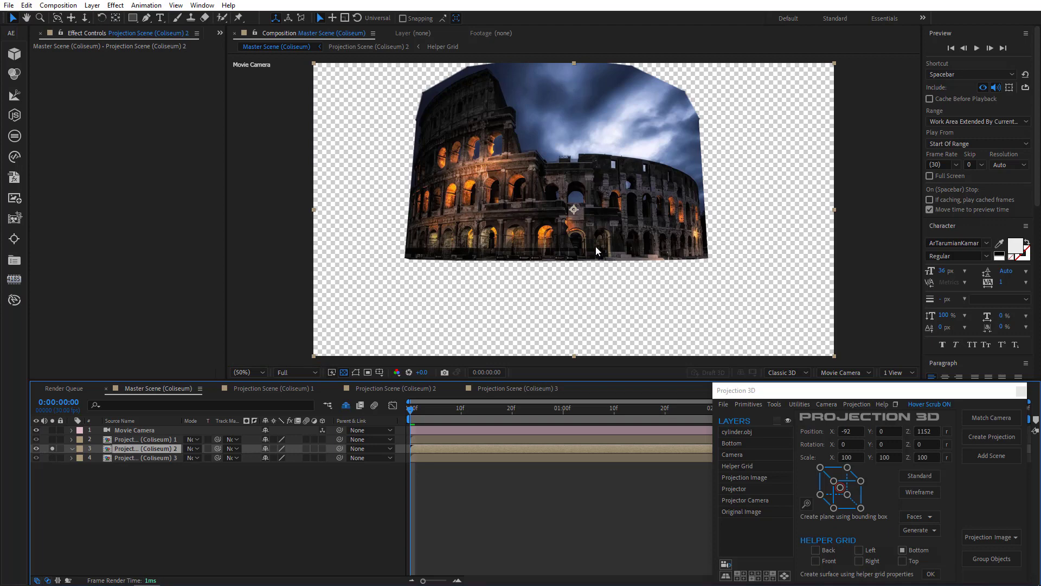
click(51, 449)
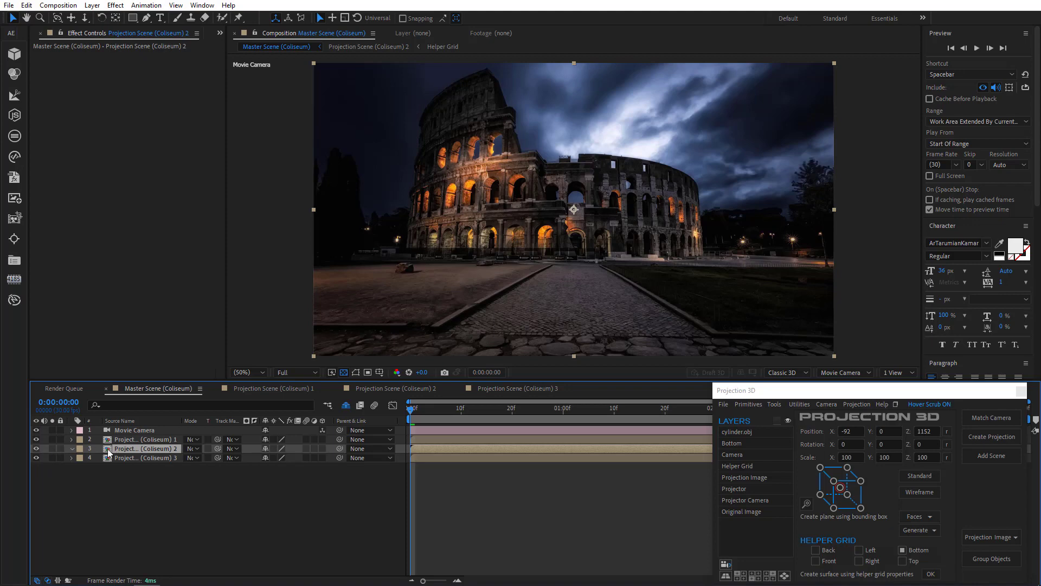
Open the projection image of Projection Scene (Coliseum) 2 and select its Coliseum.jpg layer
click(1005, 537)
click(992, 575)
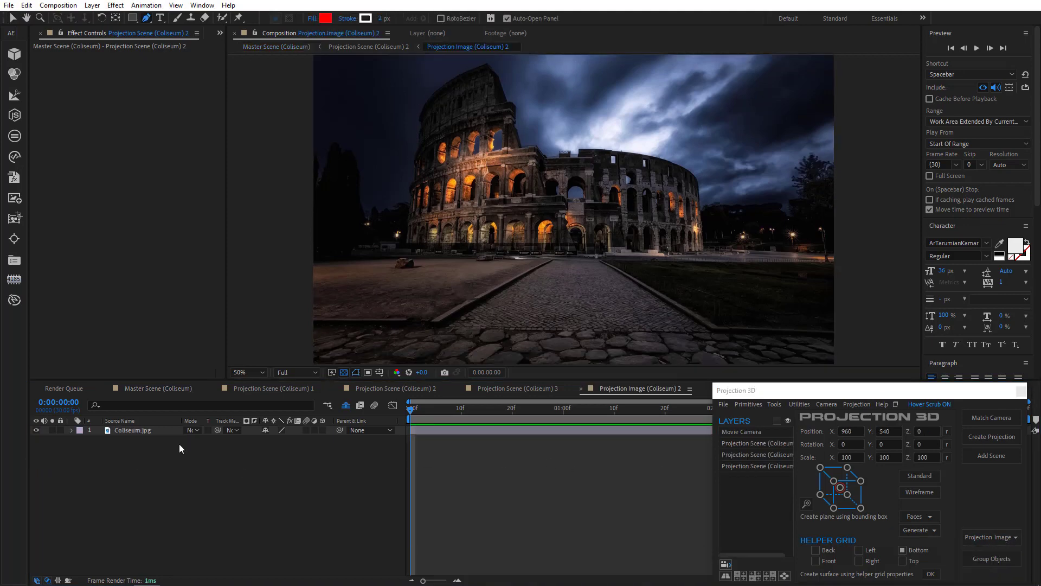
click(128, 432)
key(v)
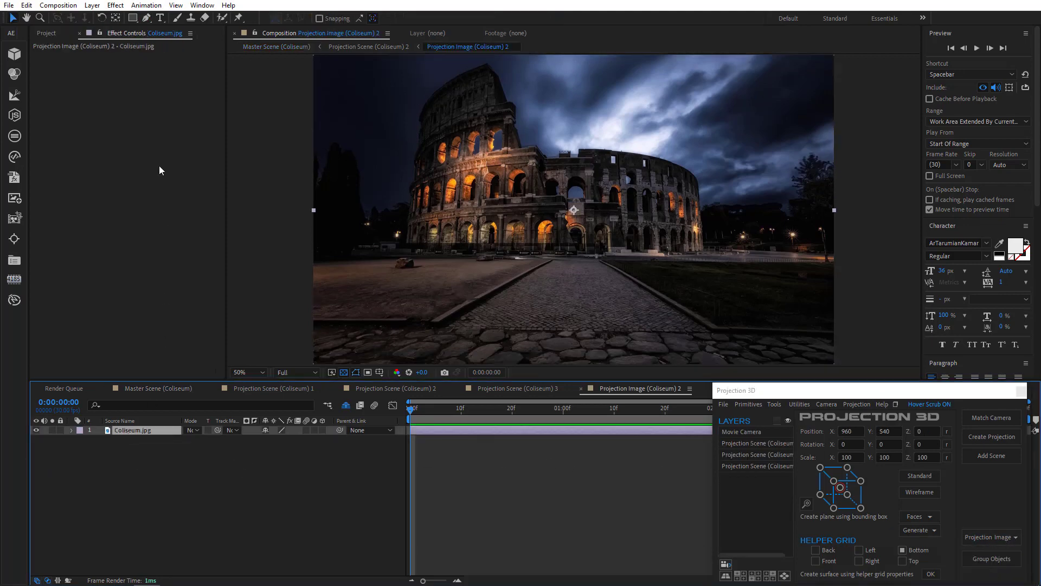
Start a Pen tool mask on Coliseum.jpg, tracing the building's base from its right corner to its left corner
click(150, 21)
click(703, 252)
drag(567, 255, 550, 259)
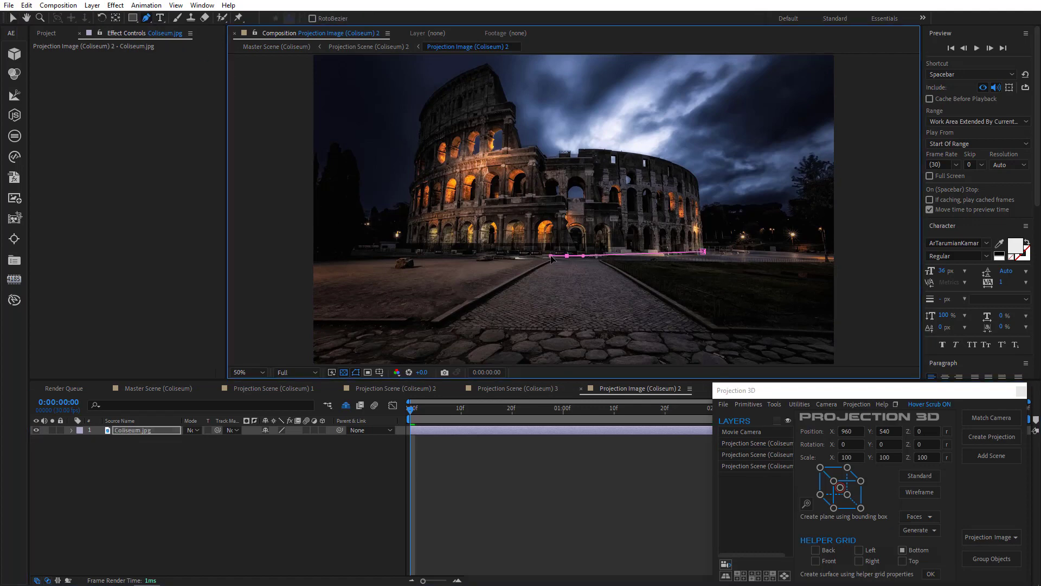
click(406, 252)
scroll(407, 219, up, 2)
Continue the mask up the Coliseum's left outer wall, following its ledges to the top storey
click(580, 202)
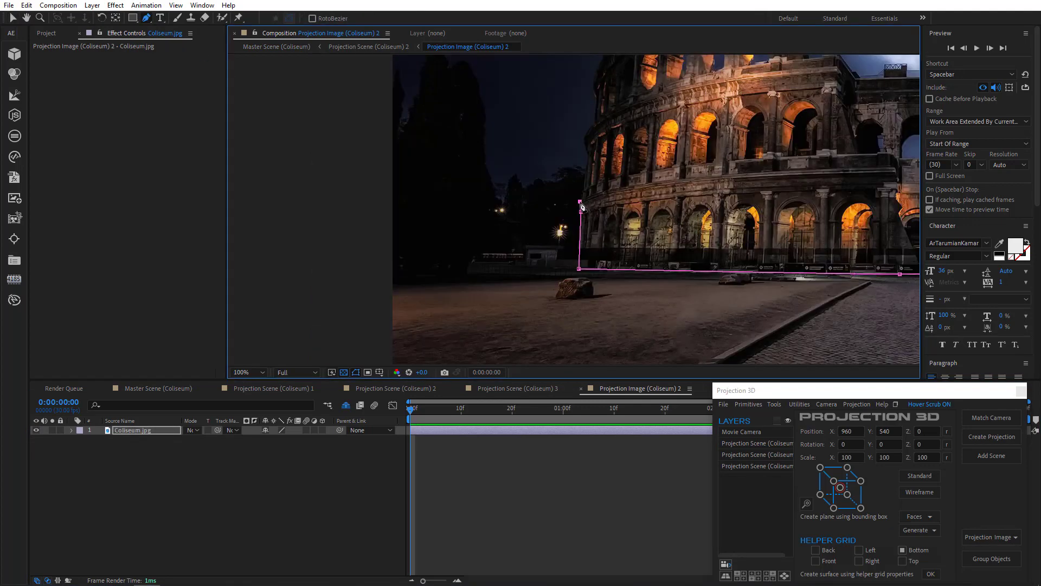
click(586, 157)
drag(584, 140, 587, 131)
click(595, 124)
click(595, 99)
middle_drag(608, 122, 444, 295)
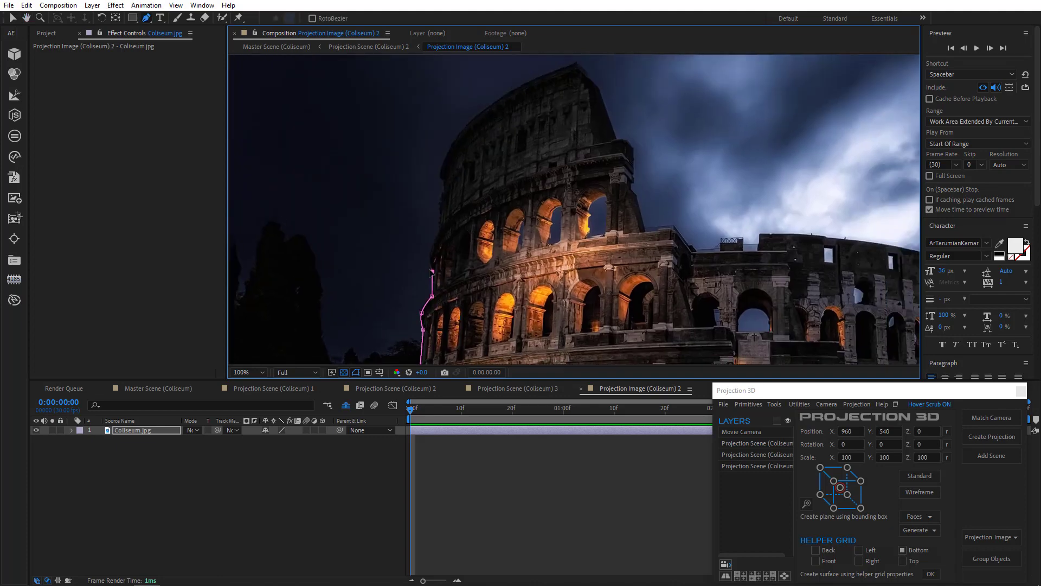
click(430, 253)
click(442, 229)
click(441, 210)
click(442, 192)
click(446, 179)
click(438, 177)
Trace the mask over the curved top of the Coliseum's tall wall and down to the cornice on its right side
drag(456, 141, 470, 123)
drag(524, 86, 557, 69)
middle_drag(557, 68, 557, 96)
click(575, 89)
click(585, 95)
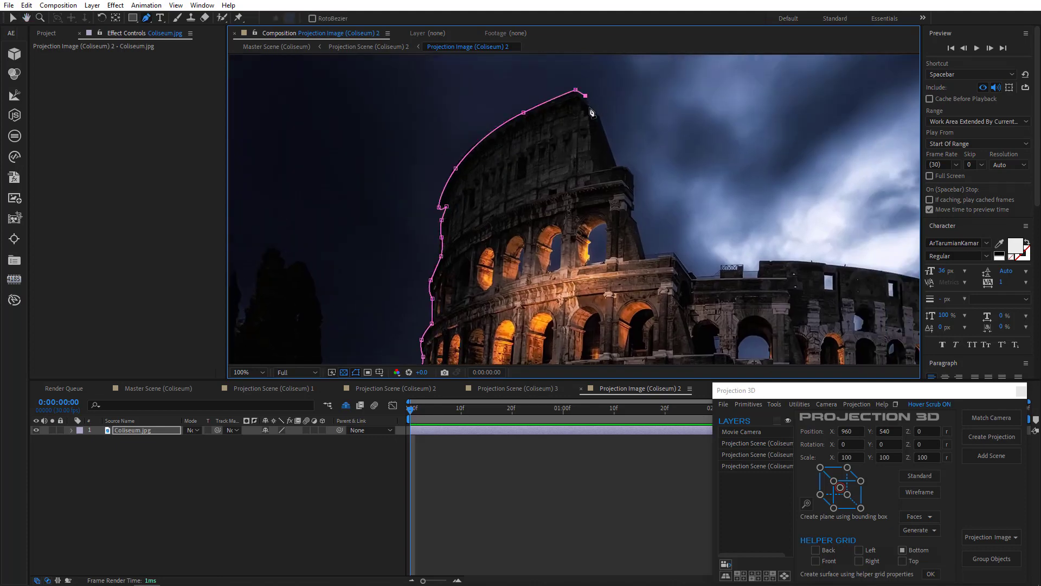
click(595, 110)
click(616, 167)
click(627, 169)
click(633, 179)
click(634, 200)
Follow the stepped edge below the tall wall's cornice with the mask, down to the lower roof
scroll(633, 212, up, 1)
click(570, 194)
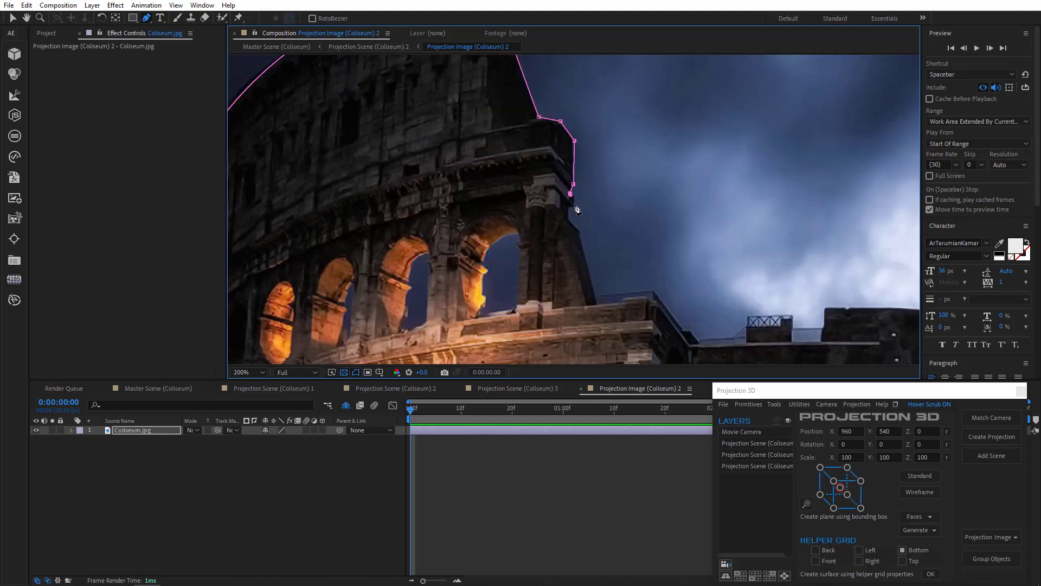
click(575, 197)
click(575, 207)
click(567, 207)
click(570, 221)
click(579, 231)
click(596, 296)
Extend the mask along the lower roof and around the small railing to the start of the curved roofline
click(652, 290)
click(683, 328)
click(691, 329)
click(701, 340)
click(734, 336)
click(748, 315)
click(793, 314)
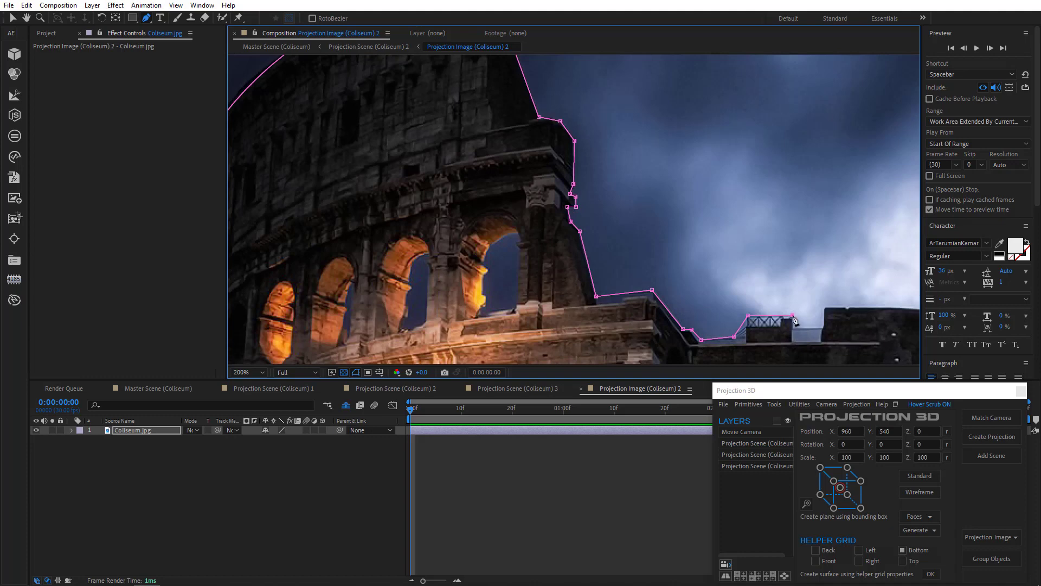
click(792, 326)
click(821, 328)
click(823, 307)
Trace the Coliseum's long curved roofline with curved mask points as far as its upper right corner
middle_drag(847, 319, 469, 224)
drag(577, 219, 635, 226)
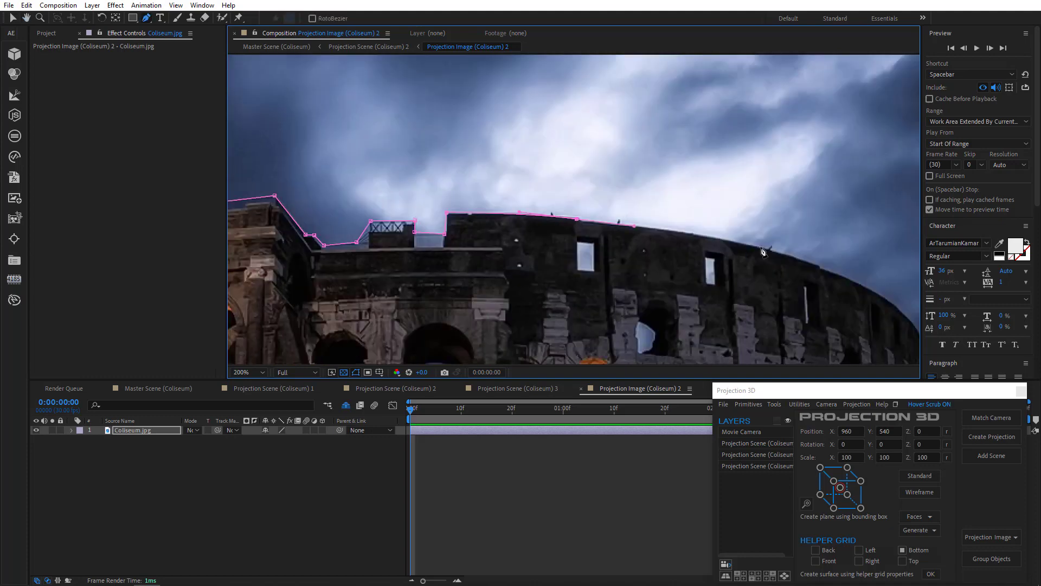
drag(763, 247, 809, 258)
middle_drag(834, 288, 623, 209)
mouse_move(666, 216)
mouse_down()
mouse_move(683, 227)
mouse_move(668, 214)
mouse_up()
click(710, 254)
middle_drag(709, 253, 637, 143)
Bring the mask down the Coliseum's right wall and close it at the starting point on the base
drag(645, 219, 649, 239)
drag(650, 287, 651, 294)
drag(656, 318, 658, 322)
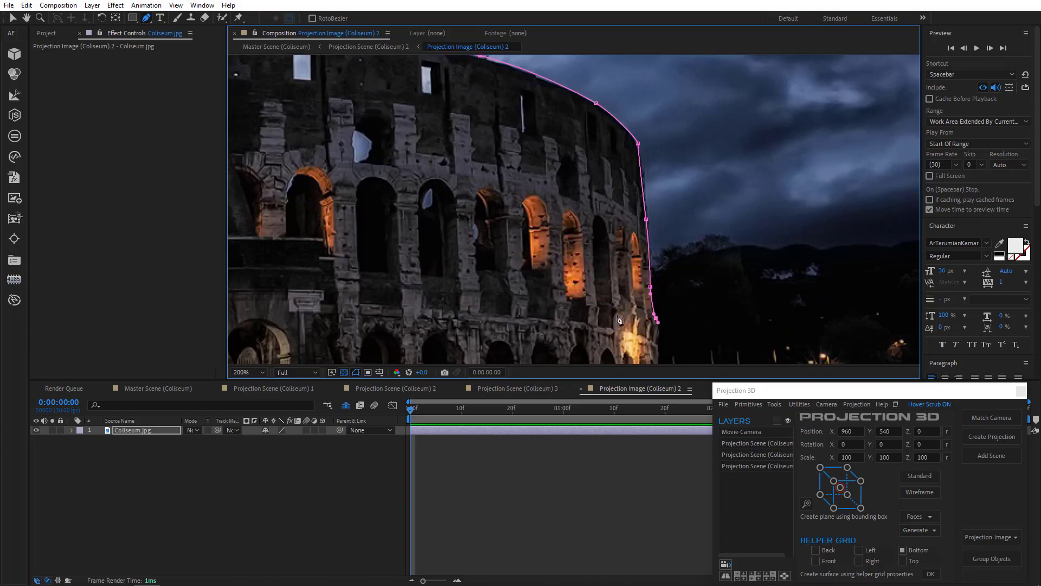
middle_drag(618, 320, 620, 163)
click(628, 266)
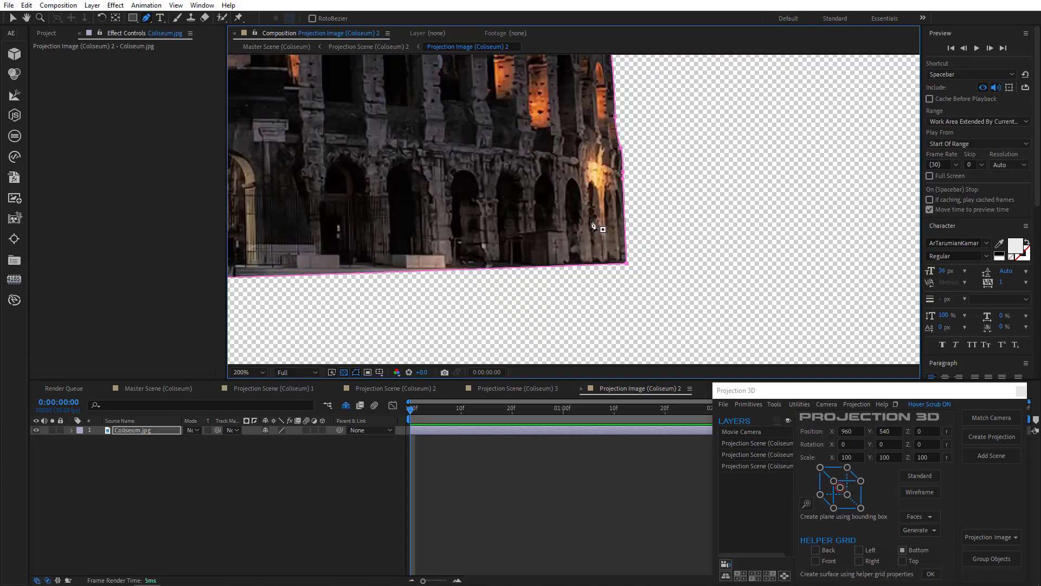
scroll(595, 225, down, 4)
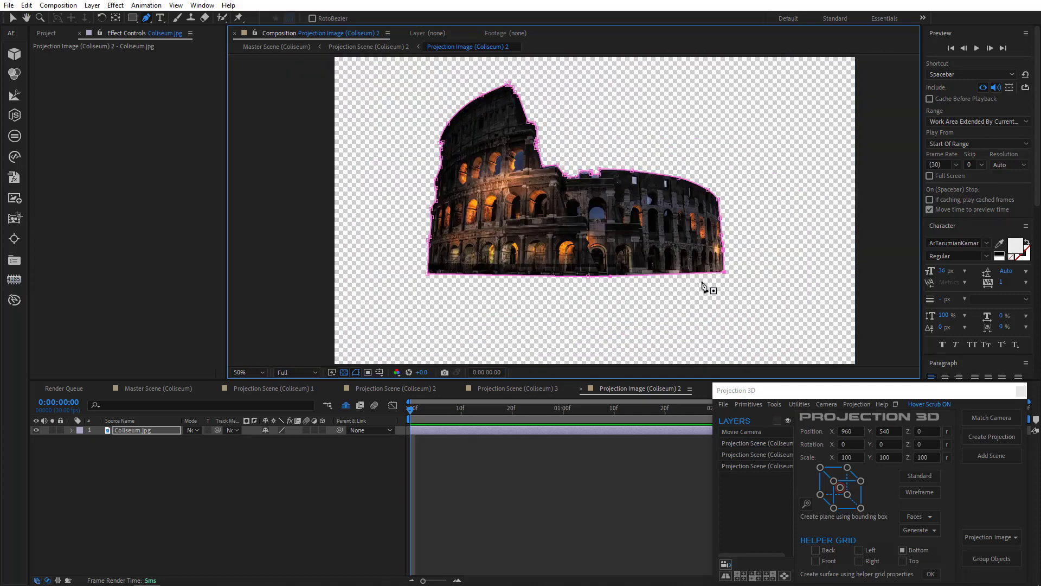
Return to Master Scene (Coliseum) and apply Projection 3D's Keylight utility to Projection Scene (Coliseum) 2
click(158, 389)
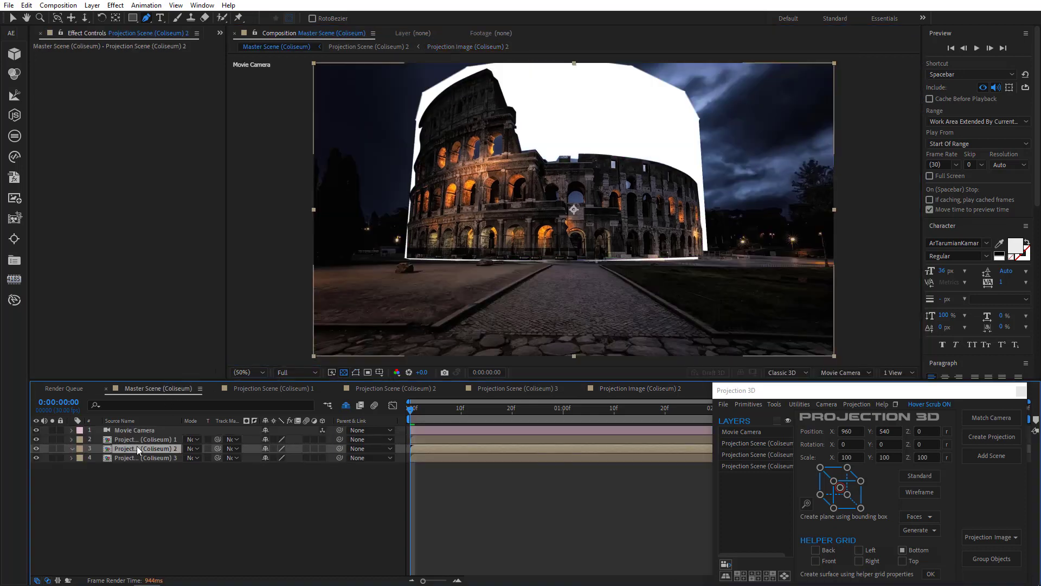
click(798, 404)
click(822, 465)
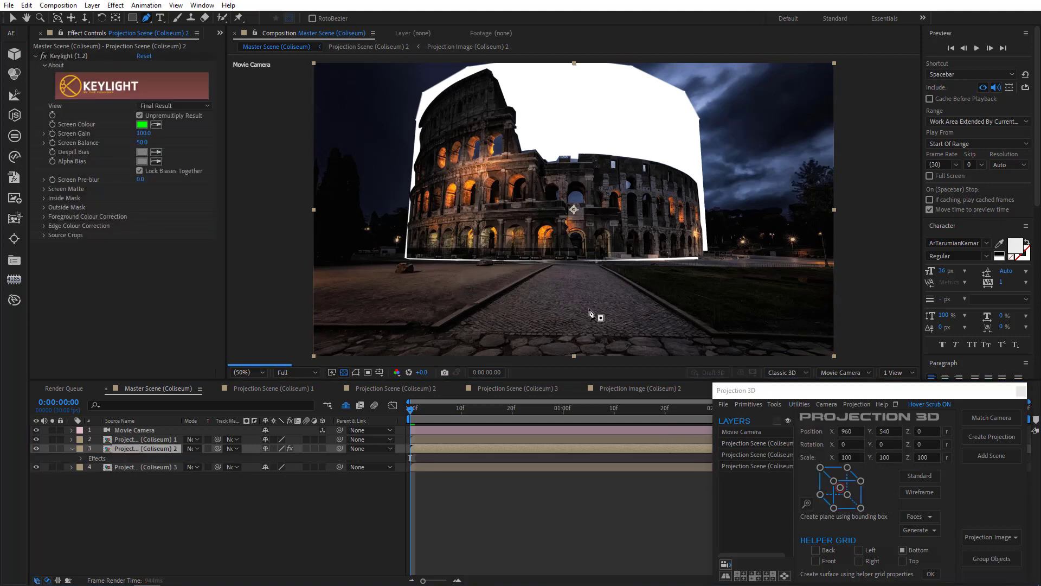
Solo Projection Scene (Coliseum) 2 briefly to check the keying, and collapse its layer properties
click(53, 448)
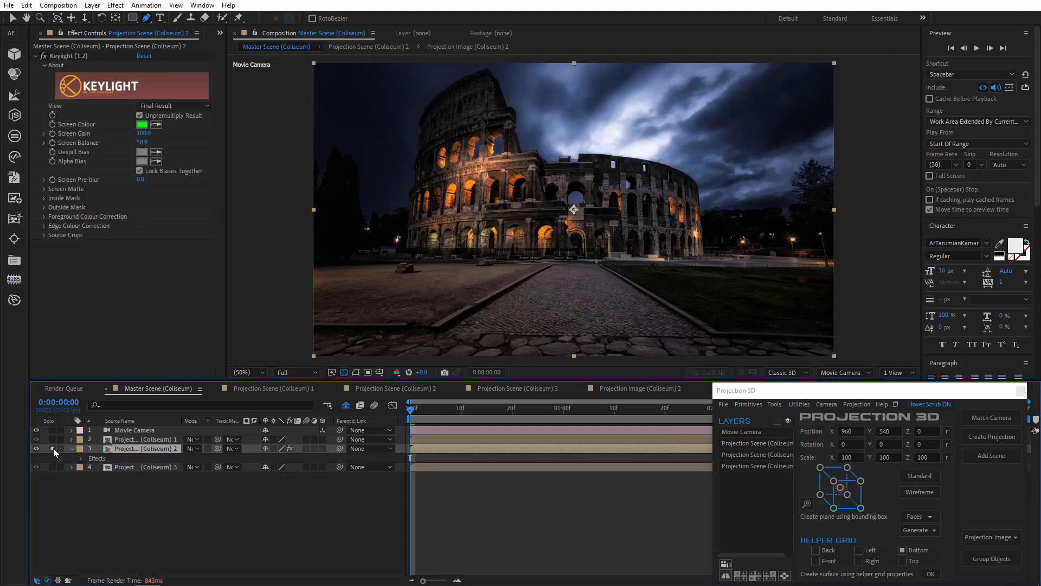
click(53, 448)
click(72, 447)
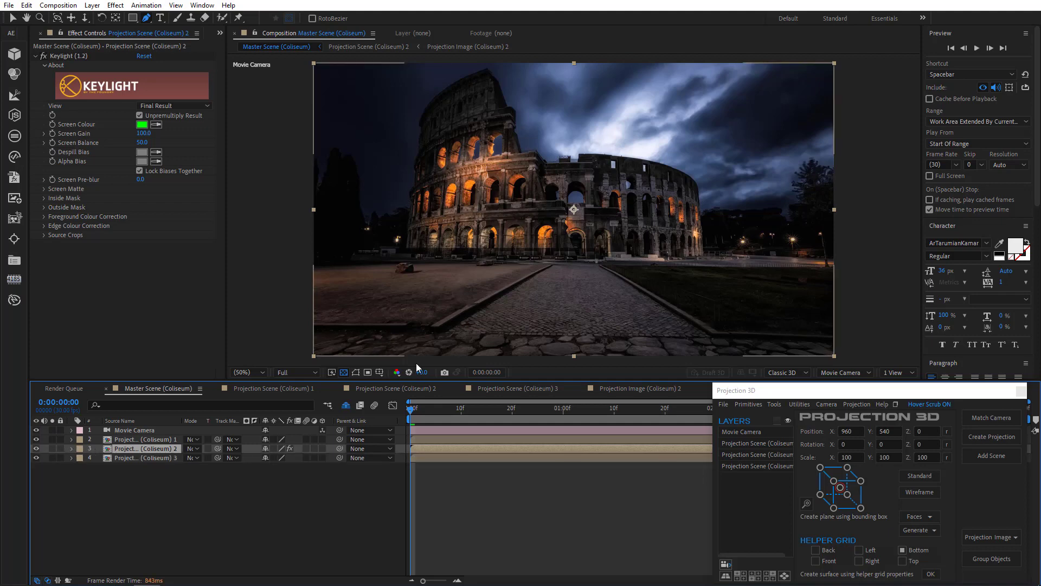
key(v)
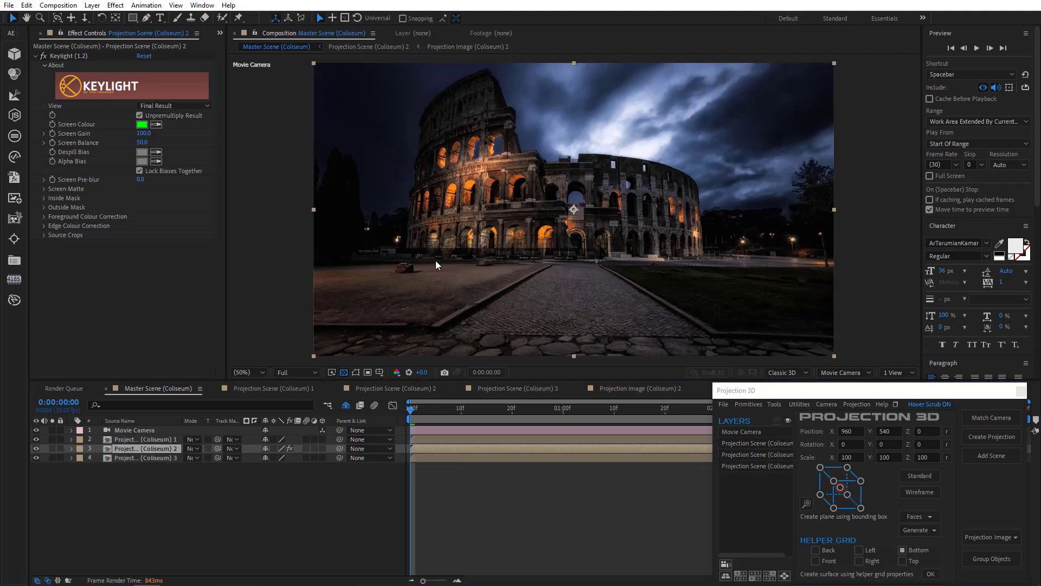
alt+right_drag(589, 242, 574, 233)
drag(573, 233, 574, 238)
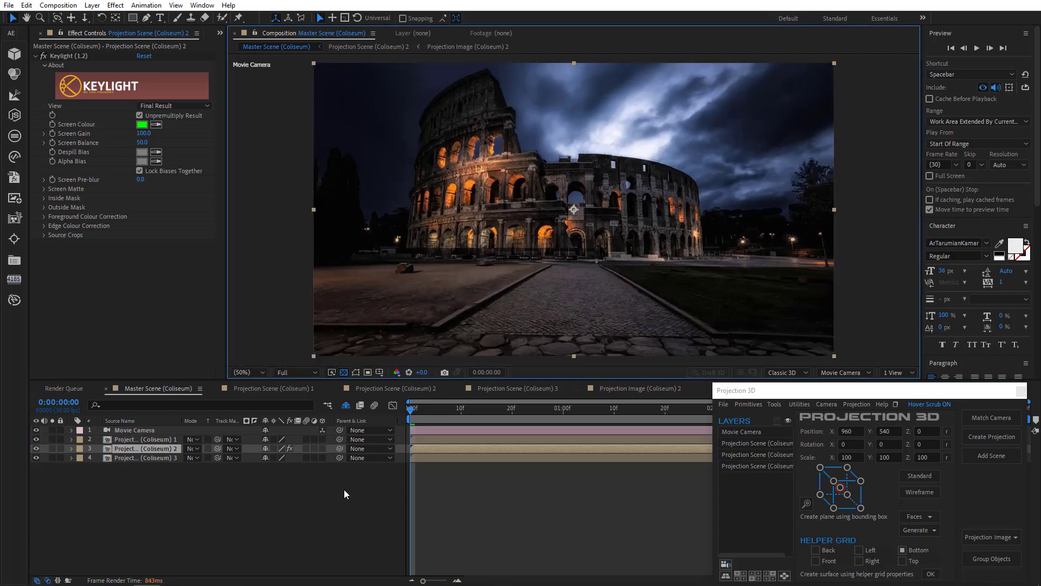
click(297, 512)
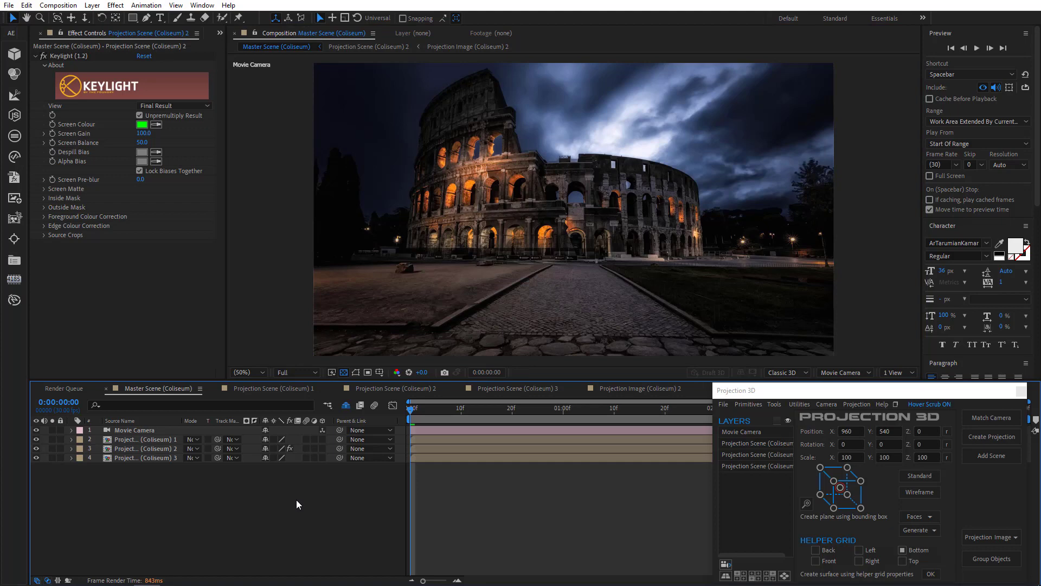